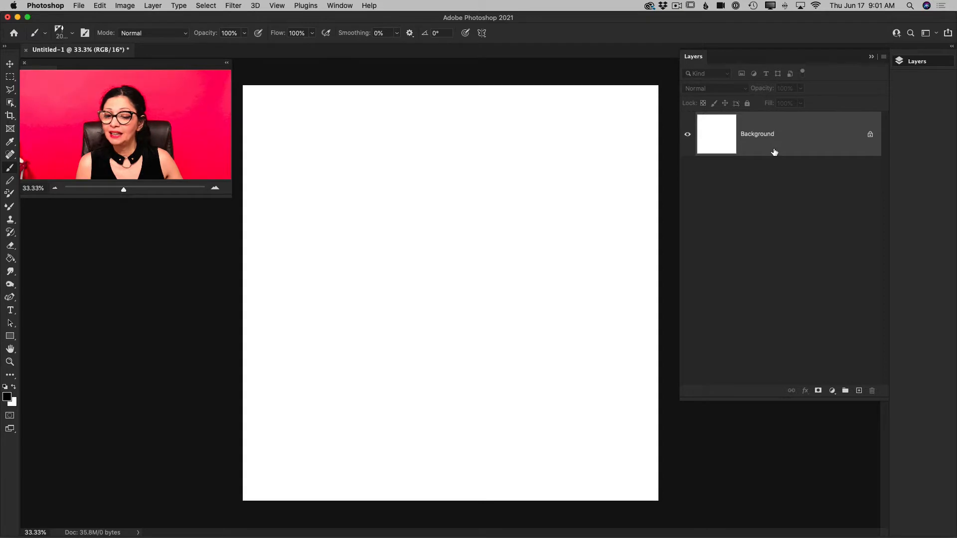
Step: Add a new layer above the background and set the Curvature Pen to Shape mode with a black fill
{"action": "left_click", "coordinate": [10, 65]}
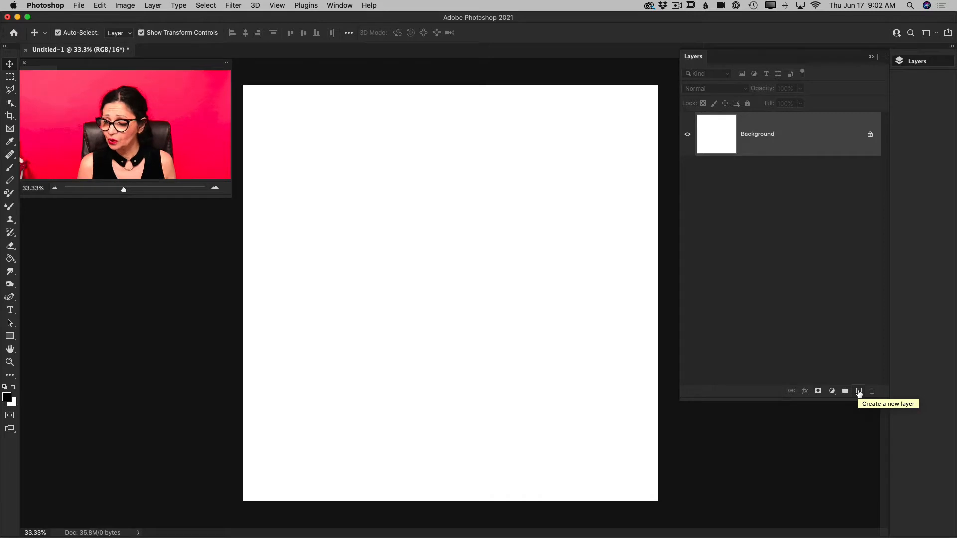
{"action": "left_click", "coordinate": [858, 391]}
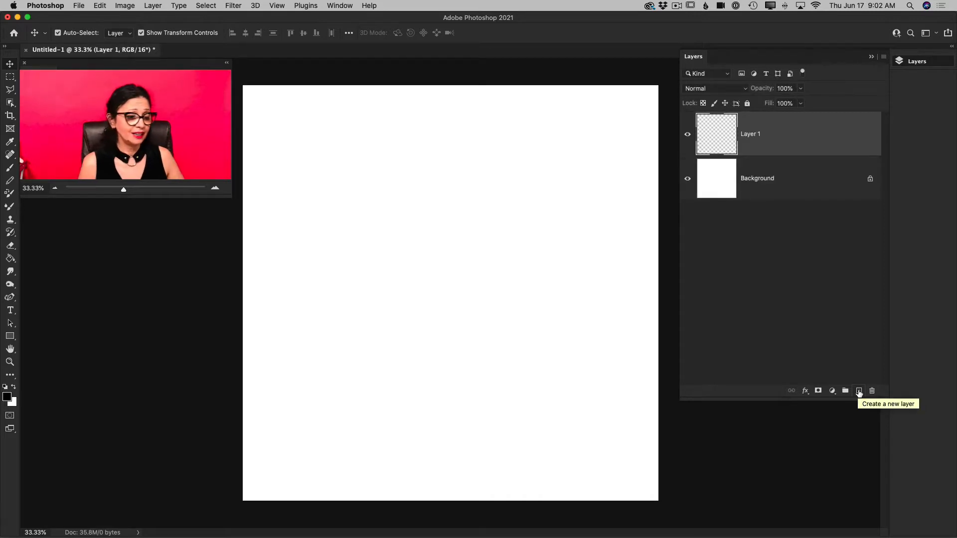
{"action": "left_click", "coordinate": [10, 298]}
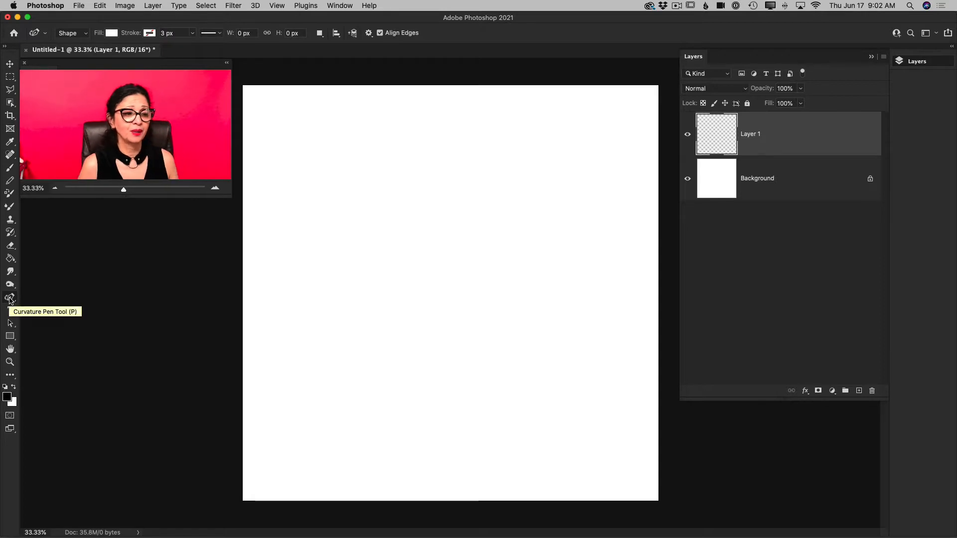
{"action": "left_click", "coordinate": [84, 36]}
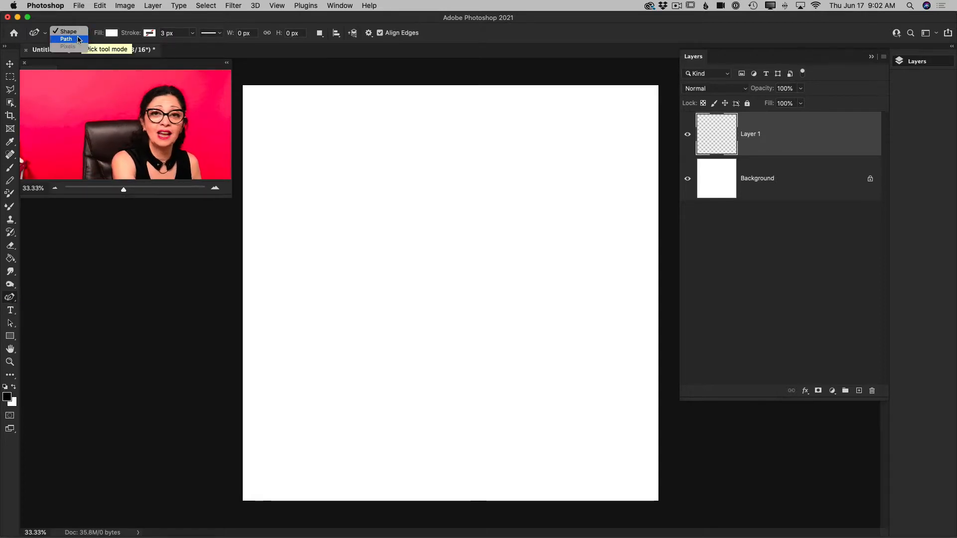
{"action": "left_click", "coordinate": [78, 31]}
{"action": "left_click", "coordinate": [112, 33]}
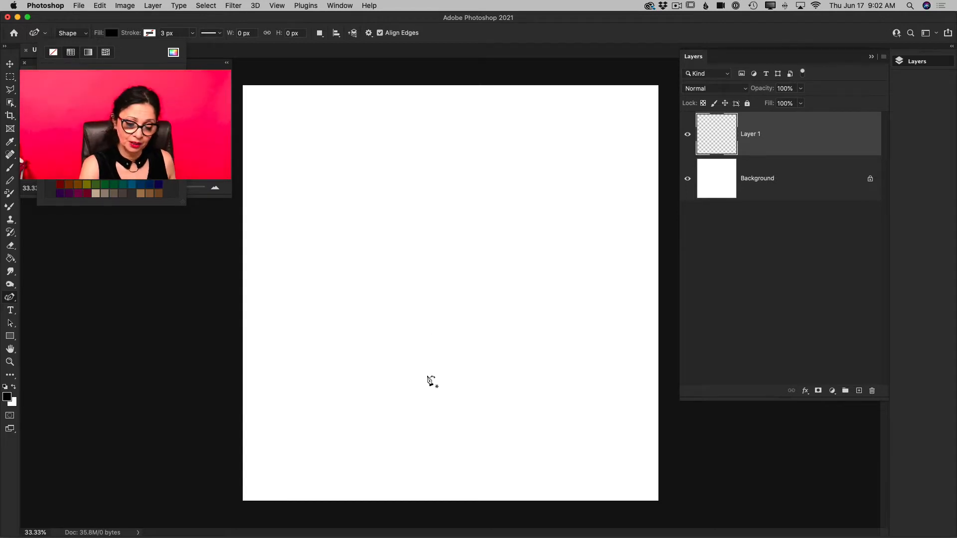
Step: Draw a curved leaf body with a pointed tip, about 620 px wide and 1400 px high, in the canvas centre
{"action": "left_click", "coordinate": [421, 370]}
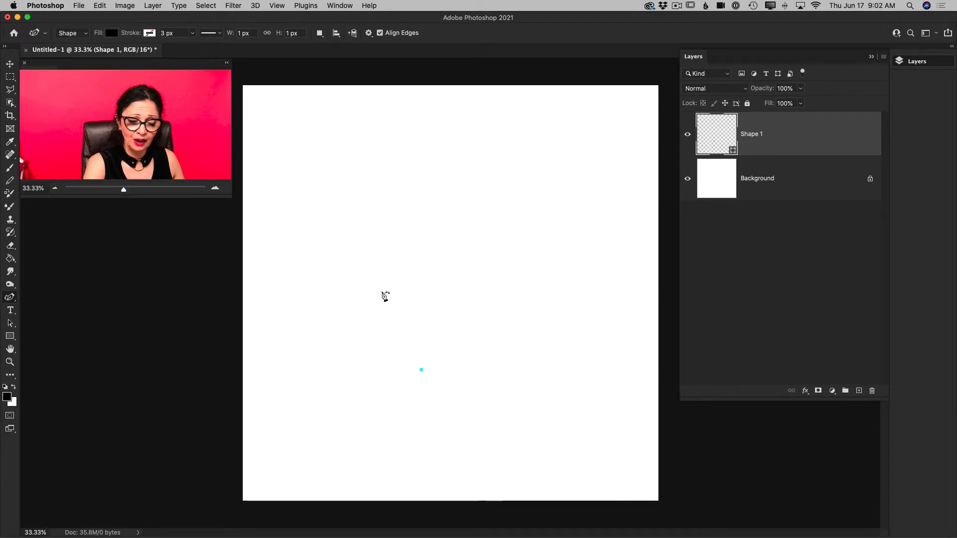
{"action": "left_click", "coordinate": [381, 289]}
{"action": "left_click", "coordinate": [414, 205]}
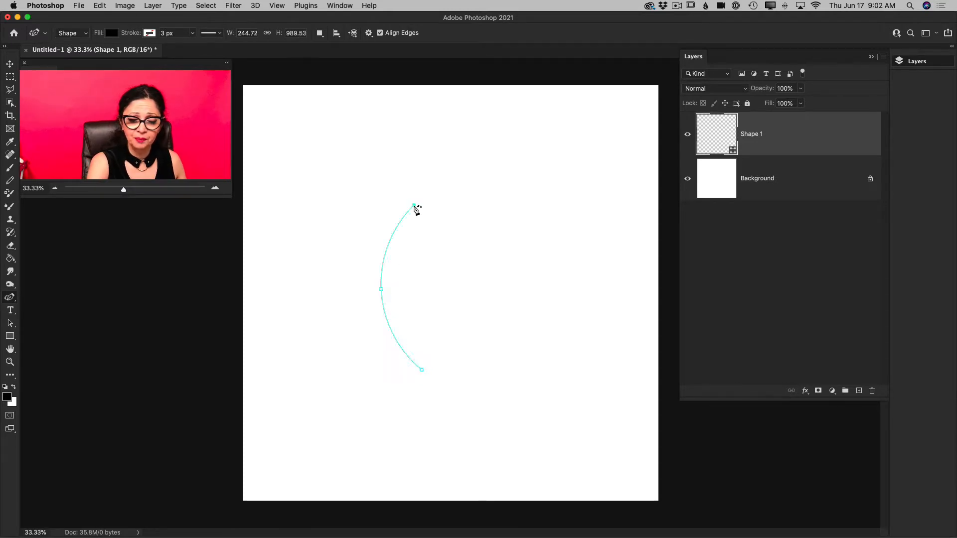
{"action": "left_click", "coordinate": [412, 138]}
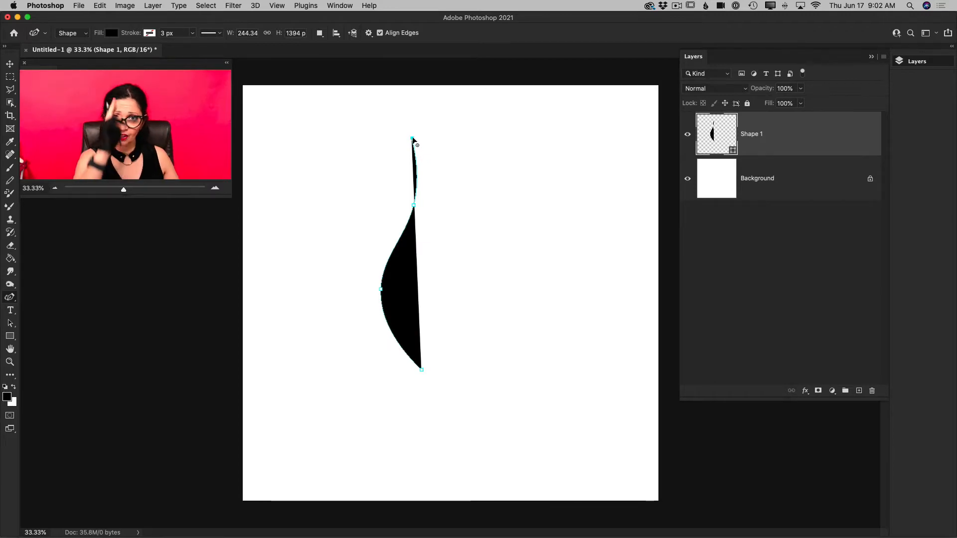
{"action": "left_click", "coordinate": [475, 213]}
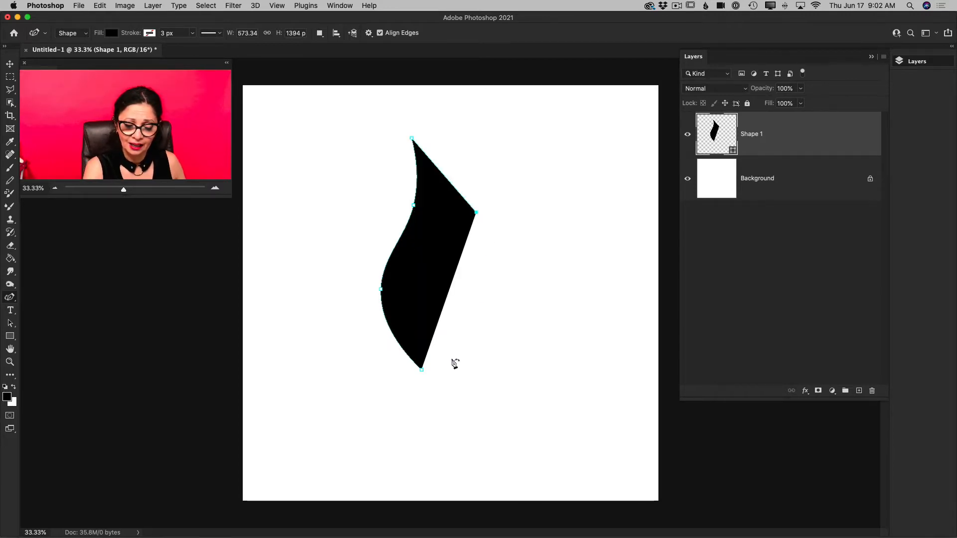
{"action": "left_click", "coordinate": [434, 369]}
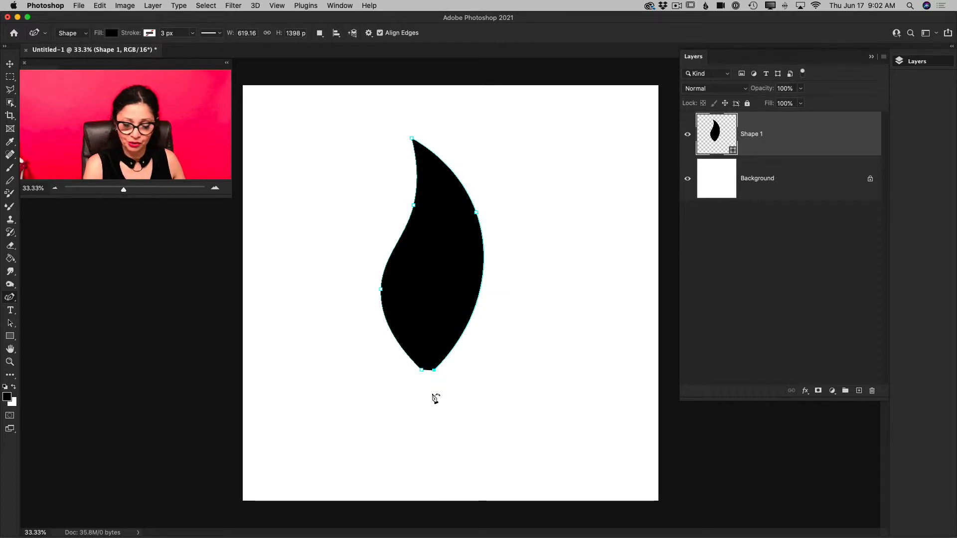
Step: Extend the path below the leaf body into a narrow curved stem, bringing the whole shape to about 2010 px high
{"action": "left_click", "coordinate": [437, 417]}
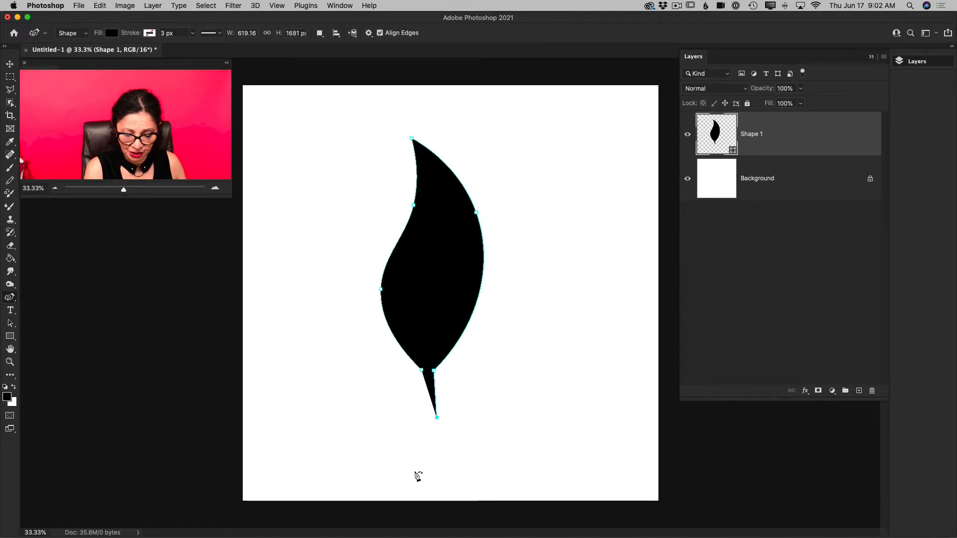
{"action": "left_click", "coordinate": [414, 471]}
{"action": "left_click", "coordinate": [405, 468]}
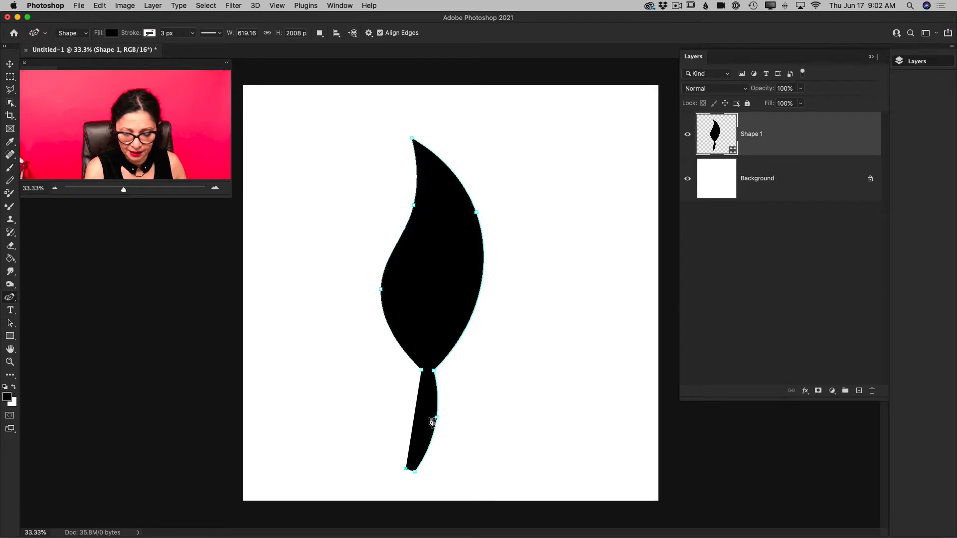
{"action": "left_click", "coordinate": [429, 417]}
{"action": "left_click", "coordinate": [424, 381]}
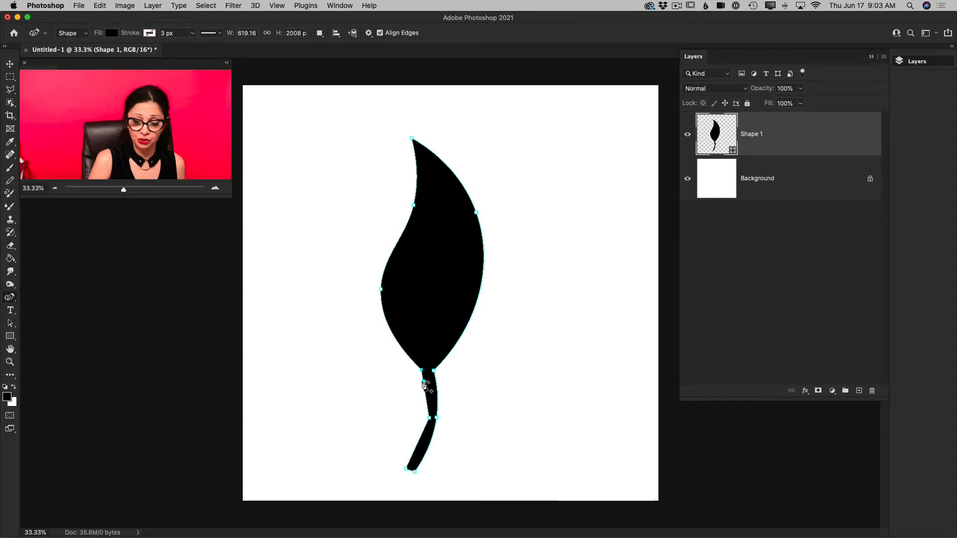
{"action": "left_click", "coordinate": [424, 383]}
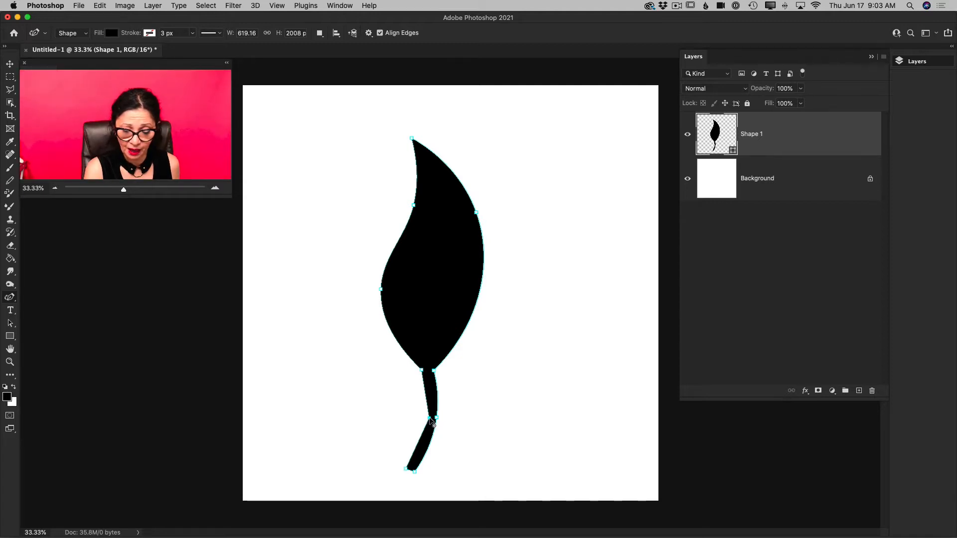
Step: Reshape the leaf by straightening the stem's middle, flaring its lower end and widening both sides, to about 655 by 2080 px
{"action": "mouse_move", "coordinate": [429, 419]}
{"action": "left_mouse_down"}
{"action": "mouse_move", "coordinate": [421, 421]}
{"action": "mouse_move", "coordinate": [430, 422]}
{"action": "left_mouse_up"}
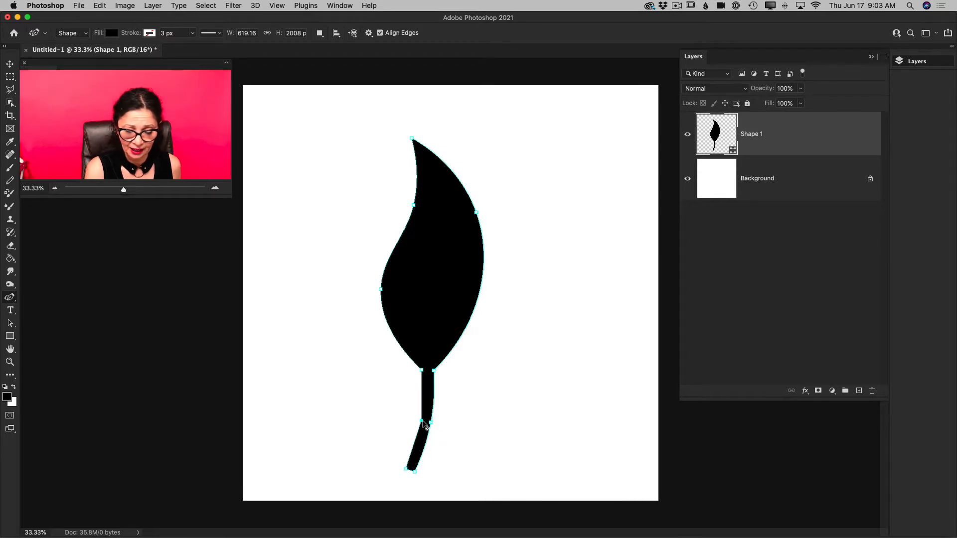
{"action": "left_click_drag", "start_coordinate": [415, 472], "coordinate": [427, 483]}
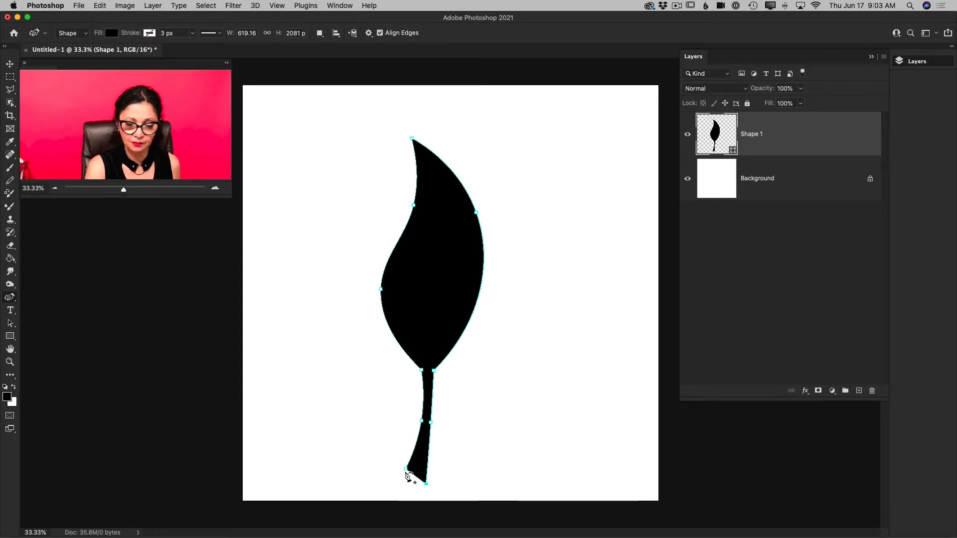
{"action": "left_click_drag", "start_coordinate": [381, 289], "coordinate": [378, 284]}
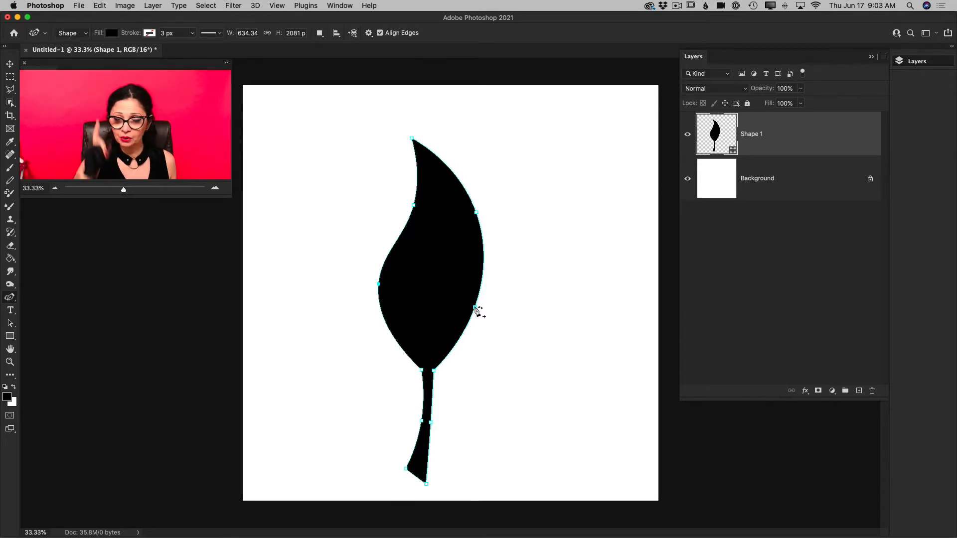
{"action": "left_click_drag", "start_coordinate": [476, 308], "coordinate": [472, 330]}
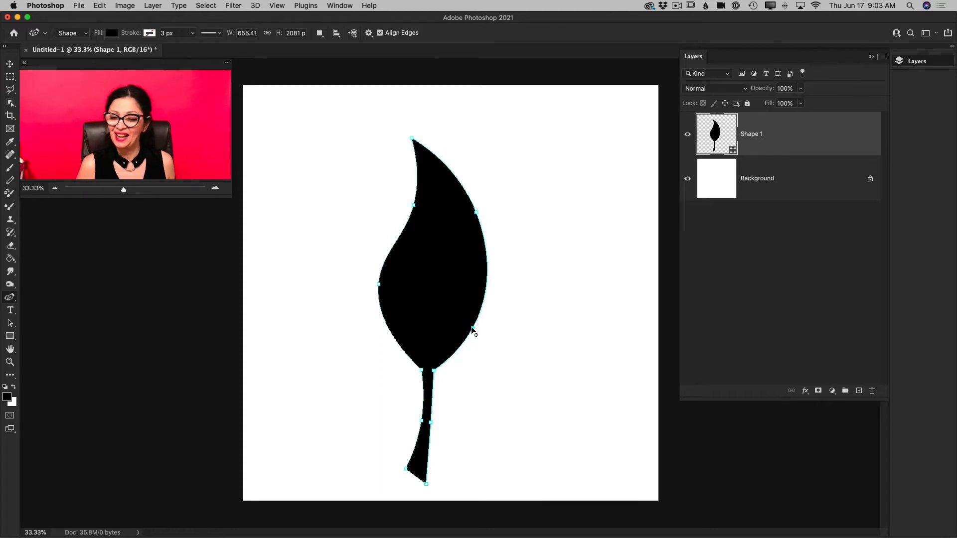
Step: On a new layer, draw a thin curved white vein about 115 by 663 px inside the lower half of the leaf
{"action": "left_click", "coordinate": [858, 391]}
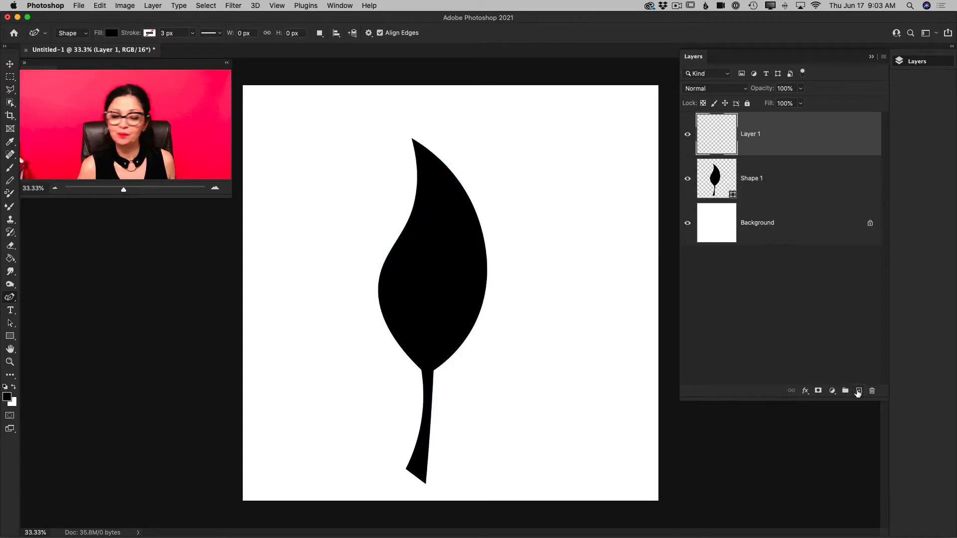
{"action": "left_click", "coordinate": [112, 33]}
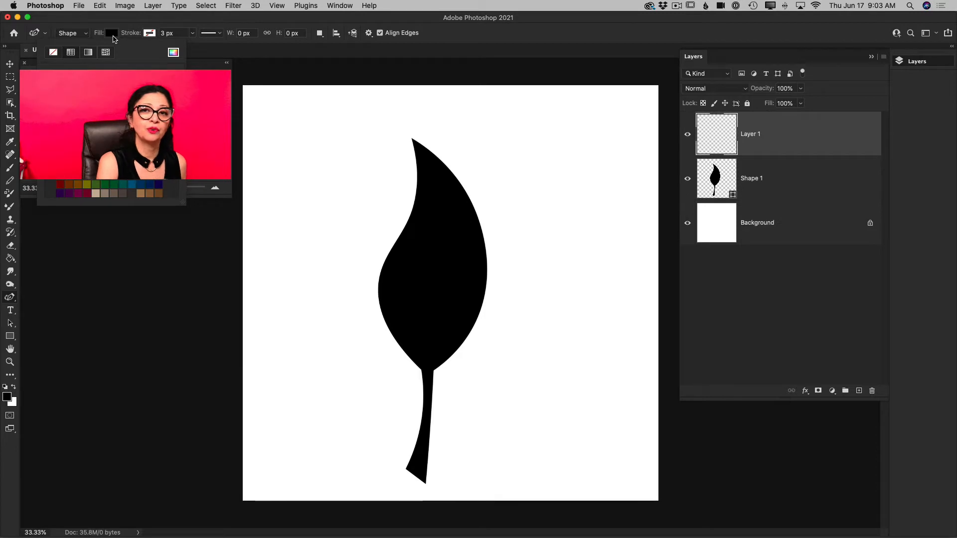
{"action": "left_click", "coordinate": [114, 112]}
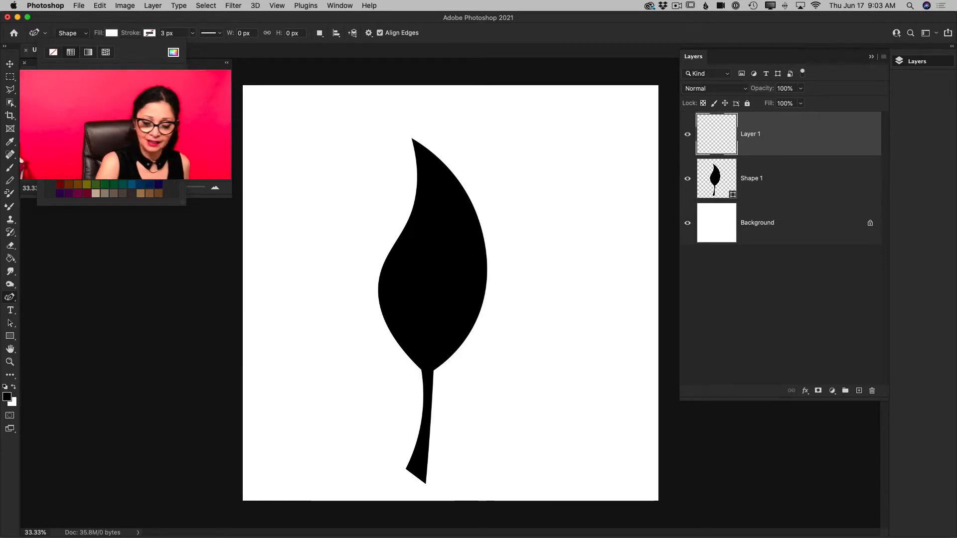
{"action": "left_click", "coordinate": [428, 357]}
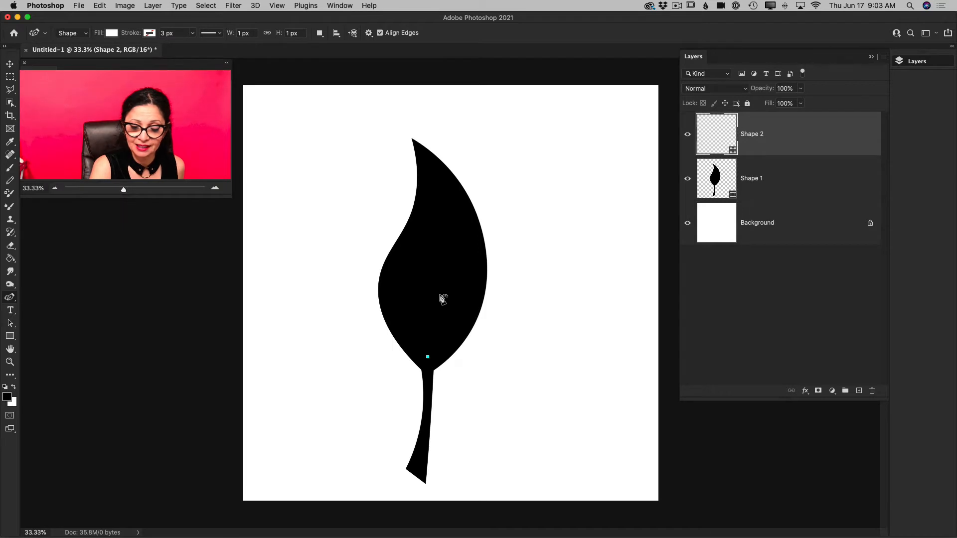
{"action": "left_click", "coordinate": [441, 247]}
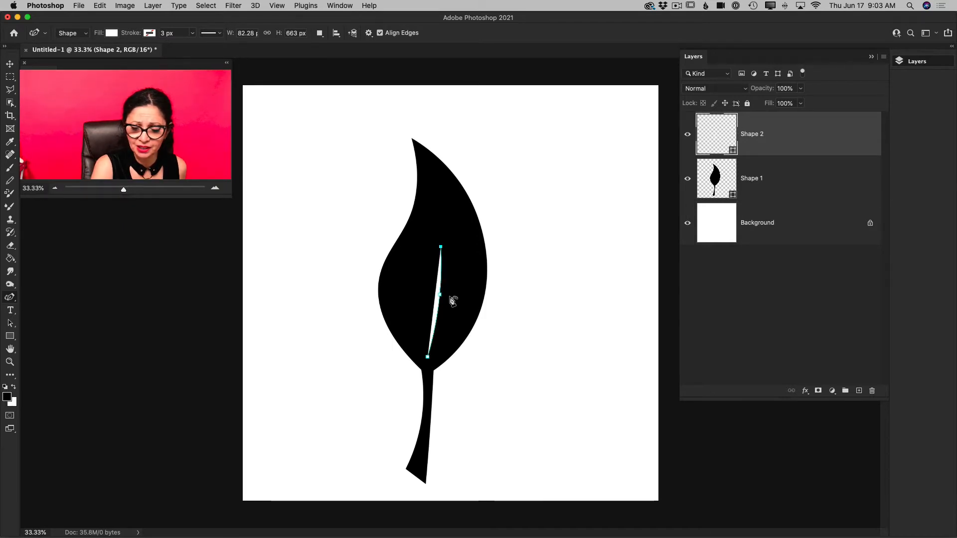
{"action": "left_click", "coordinate": [450, 297]}
{"action": "left_click", "coordinate": [428, 357]}
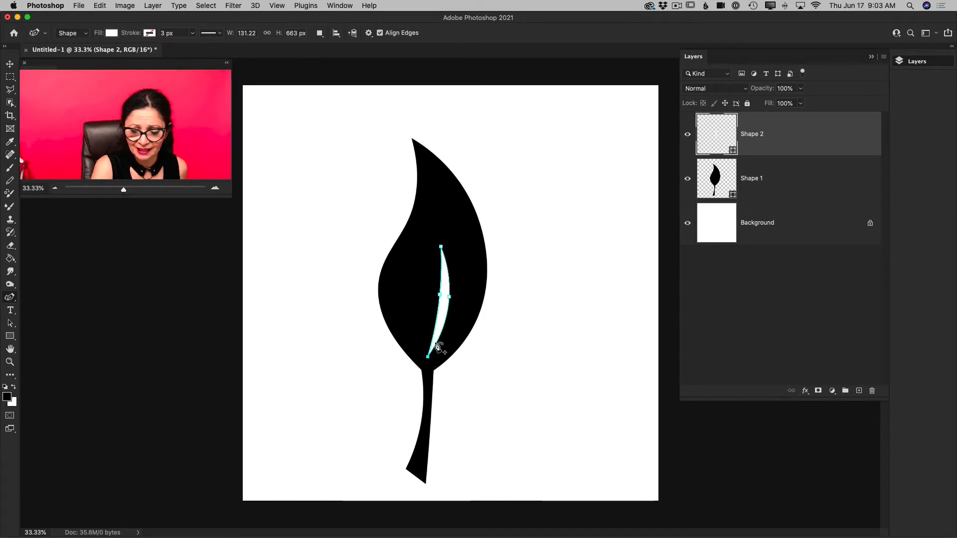
{"action": "left_click_drag", "start_coordinate": [440, 294], "coordinate": [446, 307]}
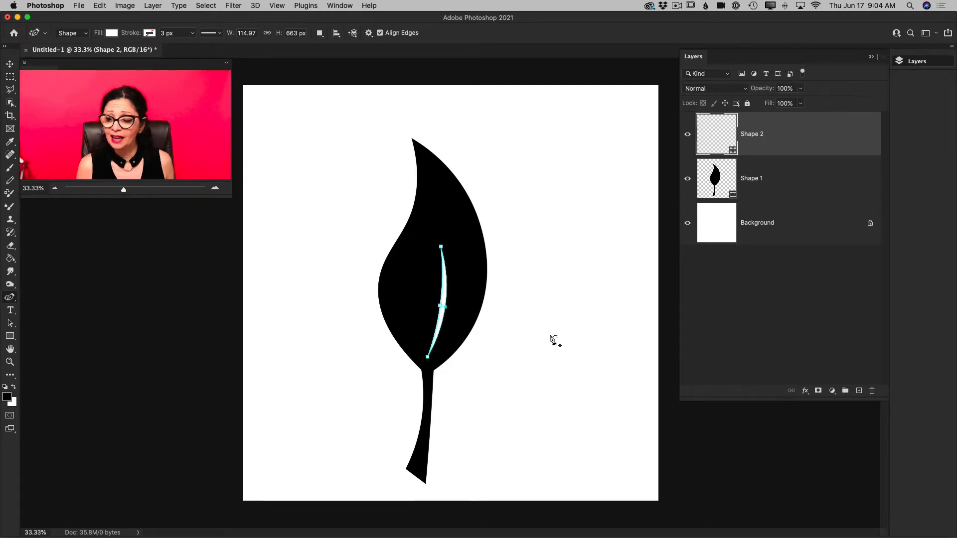
Step: Merge the leaf and vein shapes into one layer with the background hidden, and show the background again
{"action": "left_click", "coordinate": [688, 224]}
{"action": "left_click", "coordinate": [883, 57]}
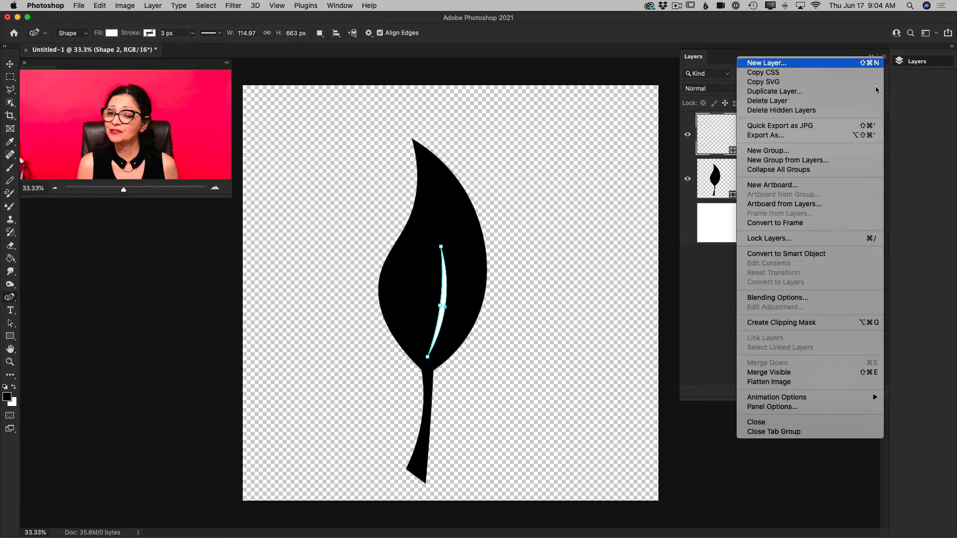
{"action": "left_click", "coordinate": [783, 373]}
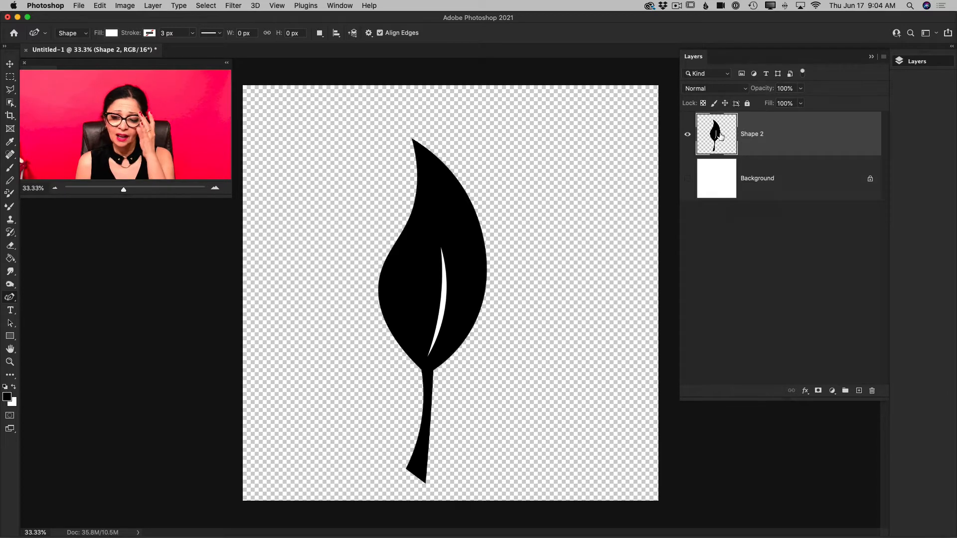
{"action": "left_click", "coordinate": [688, 179]}
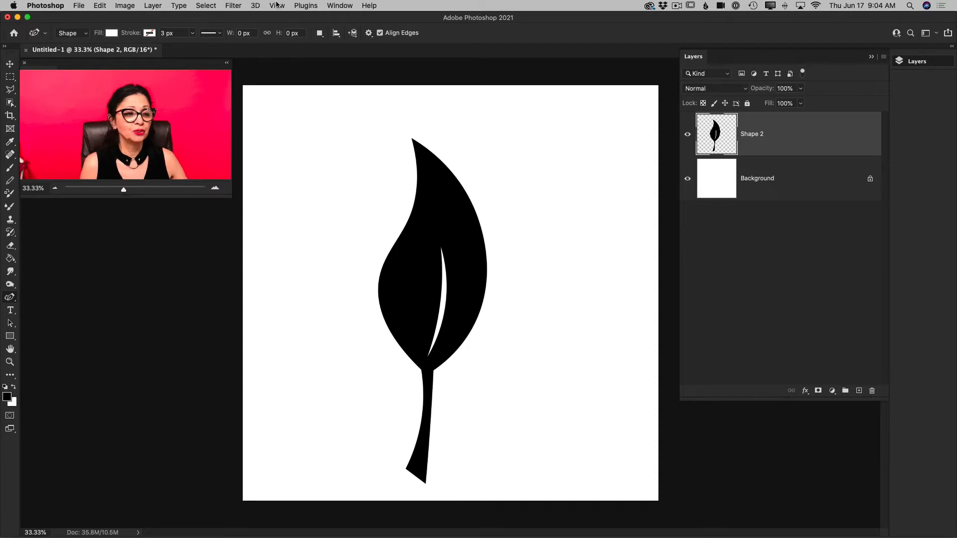
Step: Define the merged leaf as a brush preset named "My leaf brush" and switch to the Brush tool
{"action": "left_click", "coordinate": [100, 6]}
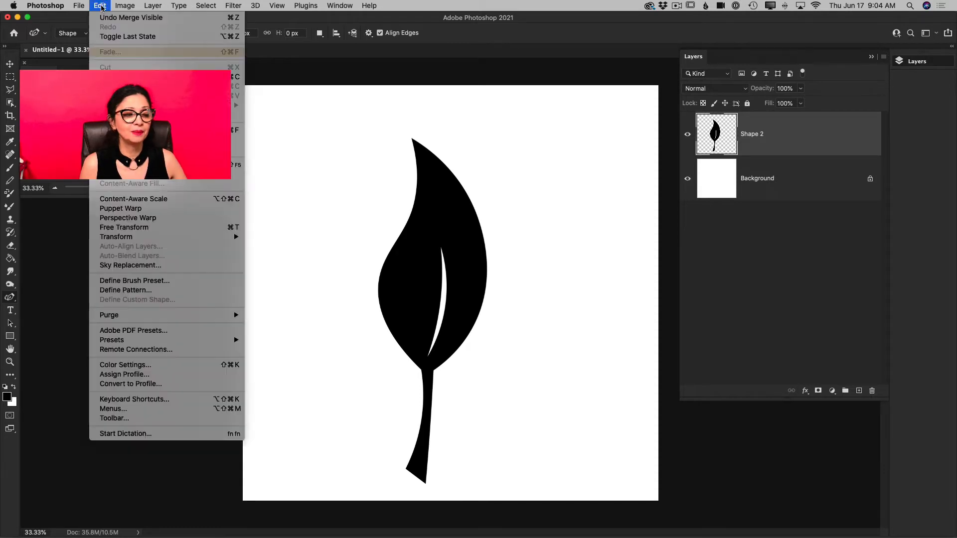
{"action": "left_click", "coordinate": [156, 283]}
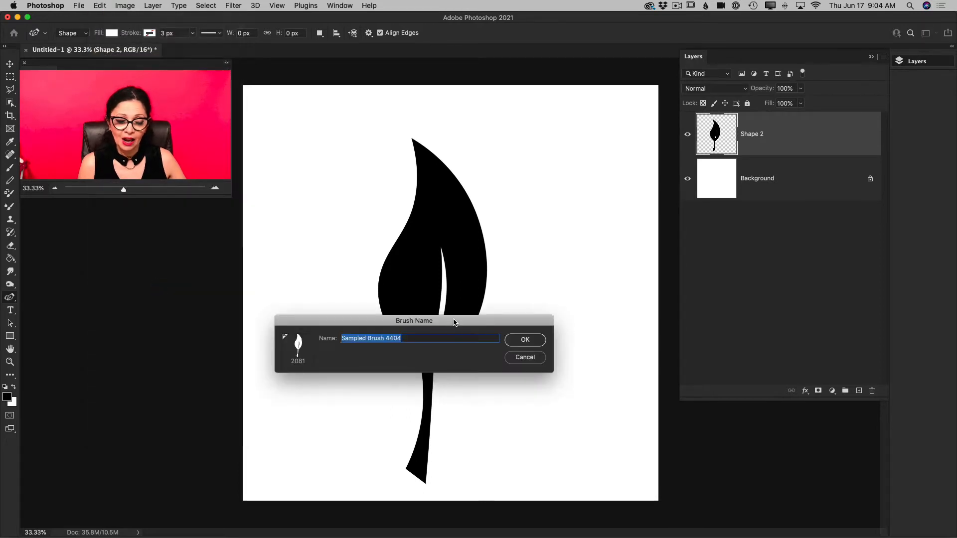
{"action": "left_click_drag", "start_coordinate": [454, 323], "coordinate": [443, 309]}
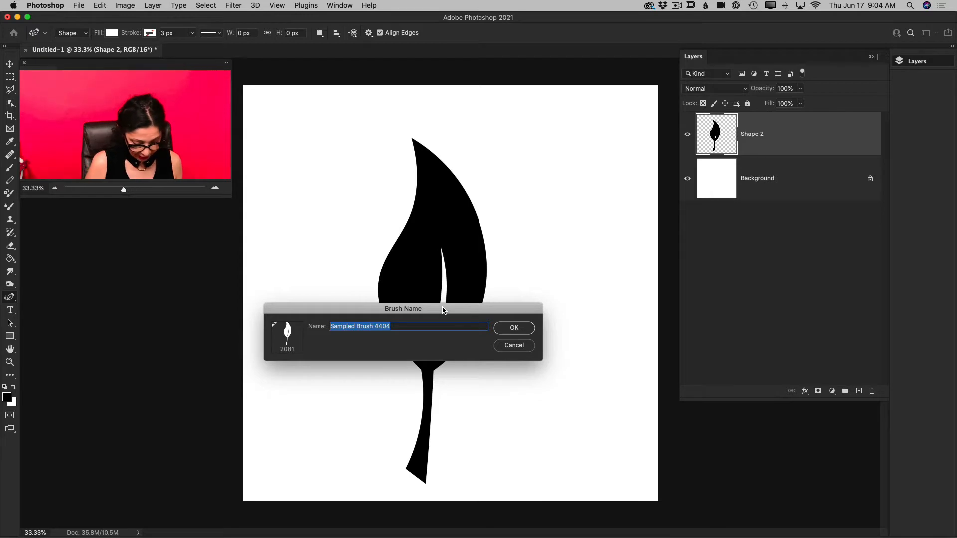
{"action": "type", "text": "My"}
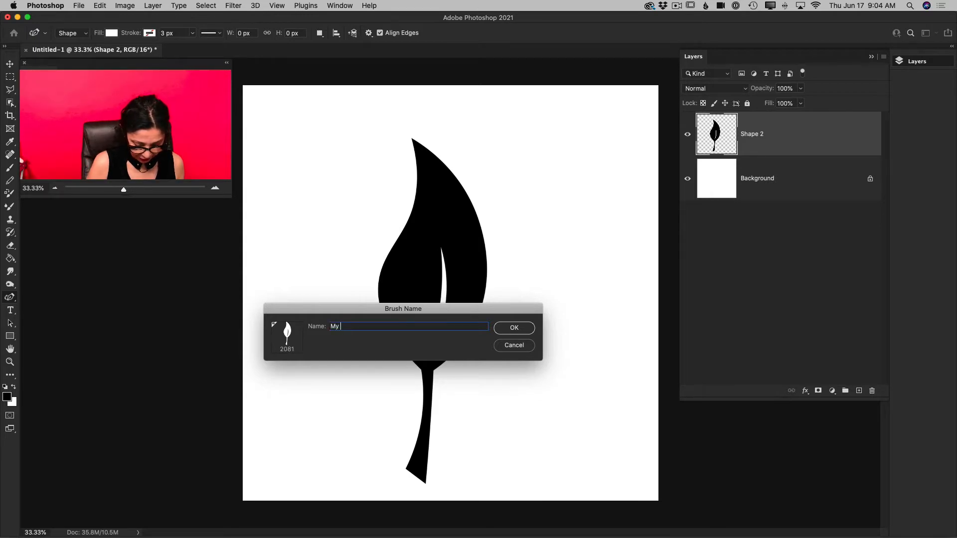
{"action": "type", "text": " leaf bru"}
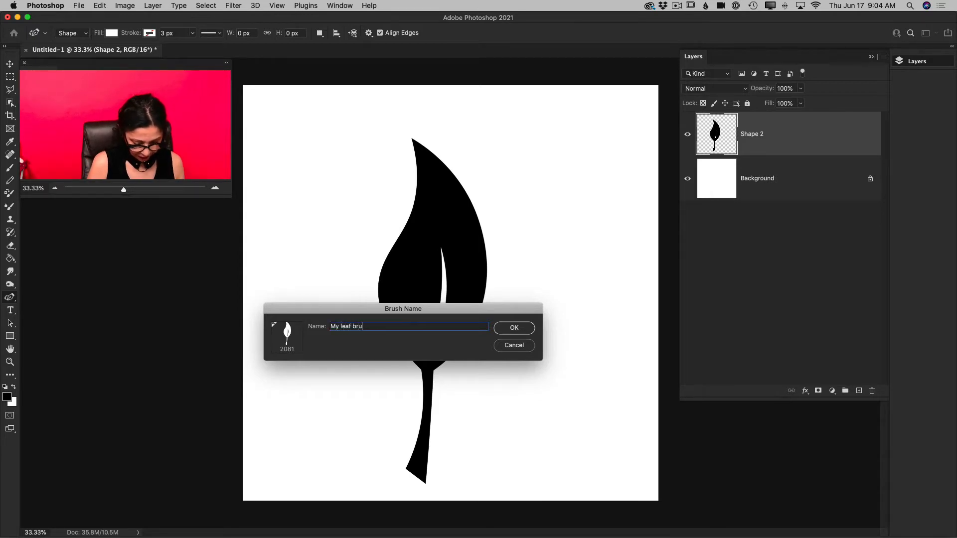
{"action": "type", "text": "sh"}
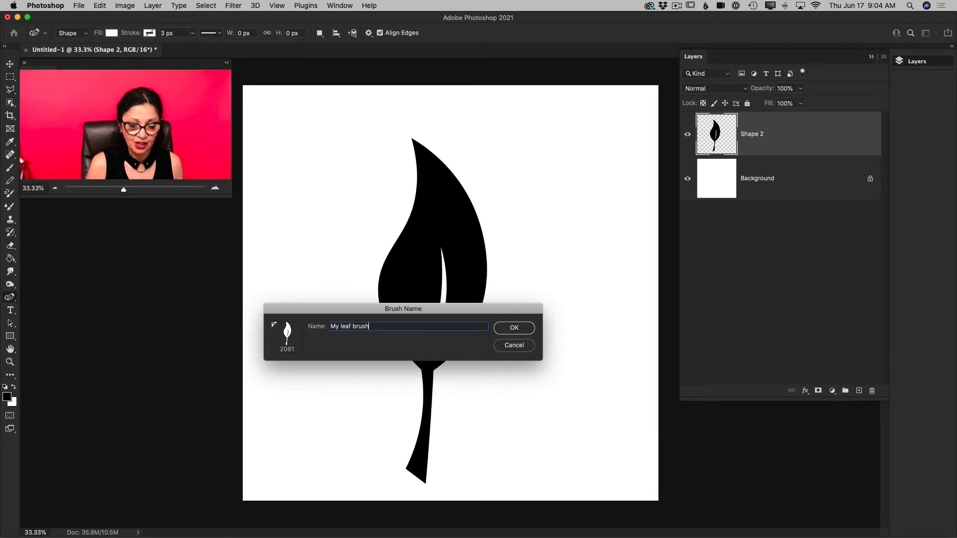
{"action": "left_click", "coordinate": [515, 327]}
{"action": "key", "text": "b"}
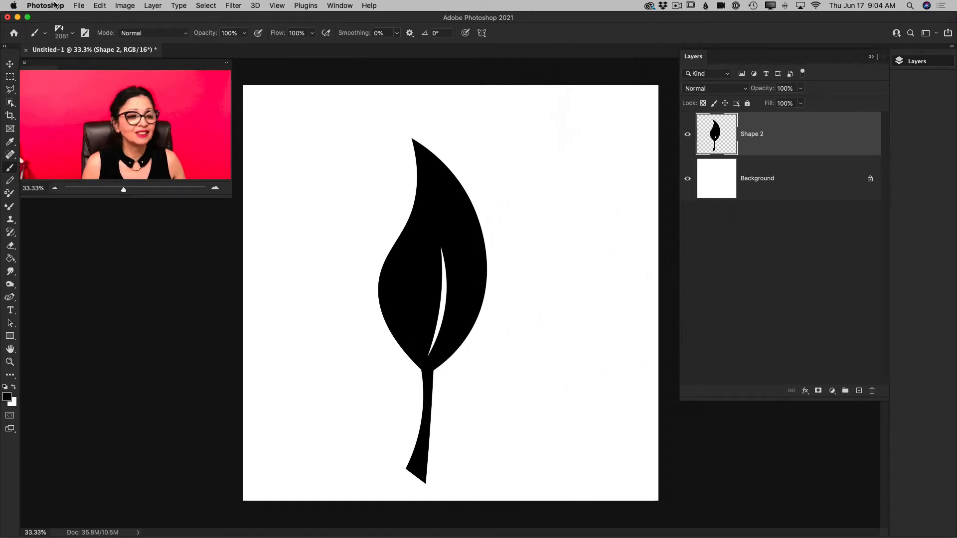
Step: Create a new blank document with a white background for testing the leaf brush
{"action": "left_click", "coordinate": [76, 6]}
{"action": "left_click", "coordinate": [80, 17]}
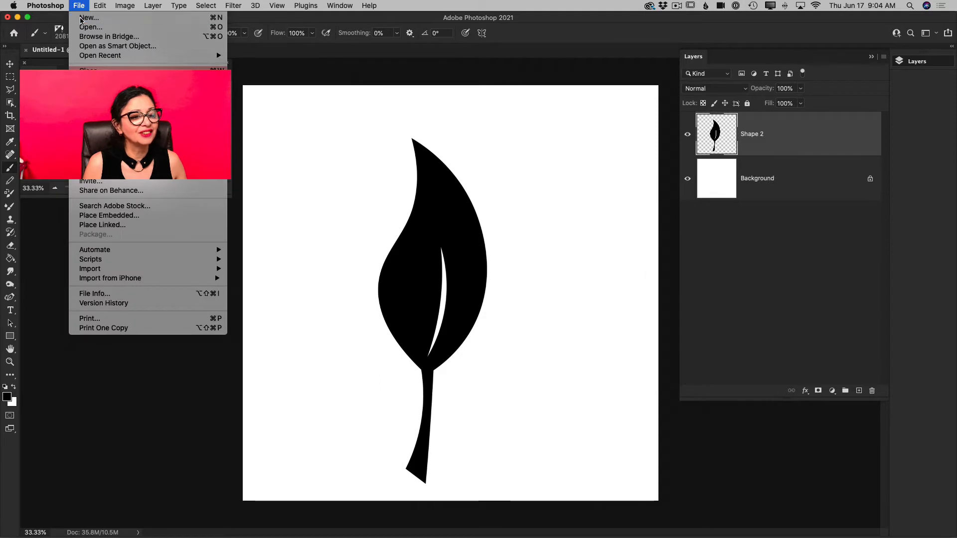
{"action": "left_click", "coordinate": [703, 450]}
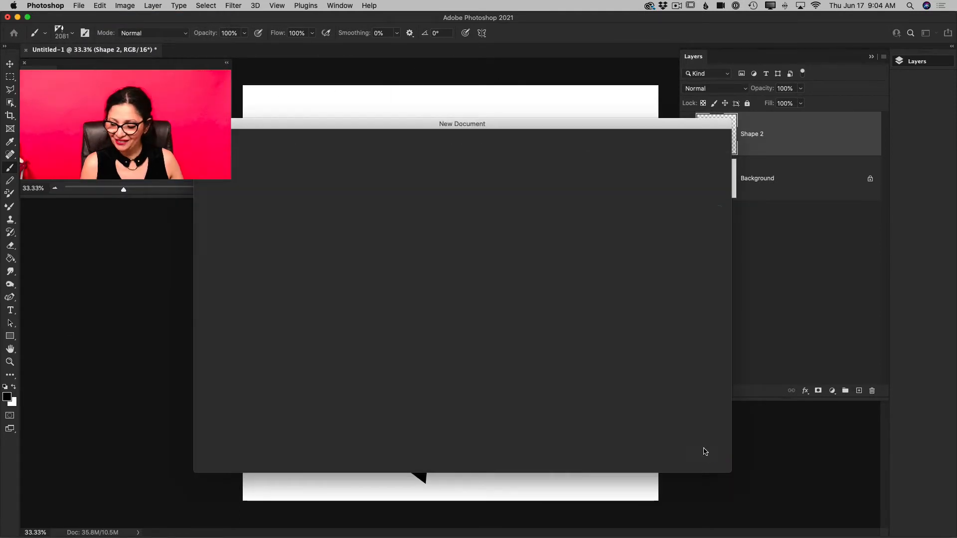
Step: Set the foreground color to bright red and stamp one full-size leaf with the Brush tool
{"action": "left_click", "coordinate": [7, 396]}
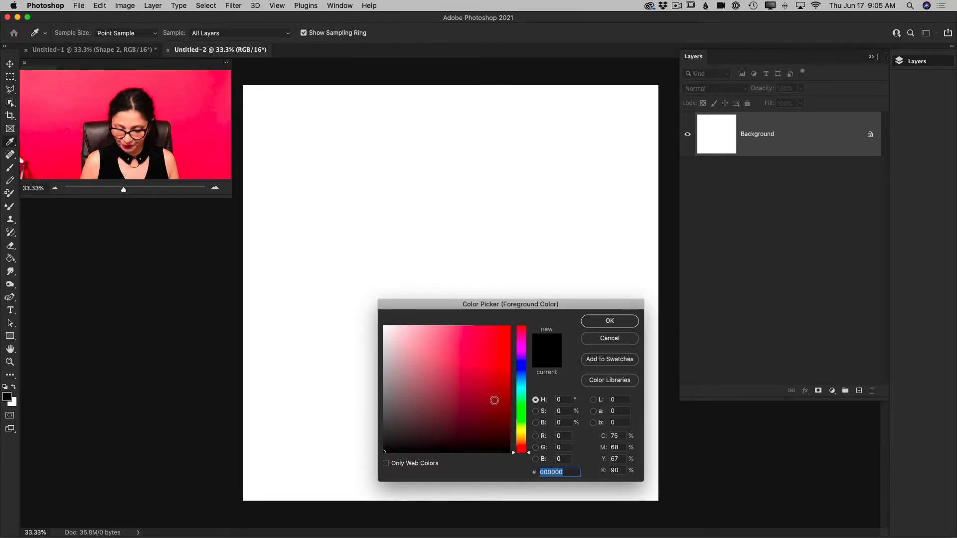
{"action": "left_click", "coordinate": [504, 367]}
{"action": "left_click", "coordinate": [609, 320]}
{"action": "key", "text": "b"}
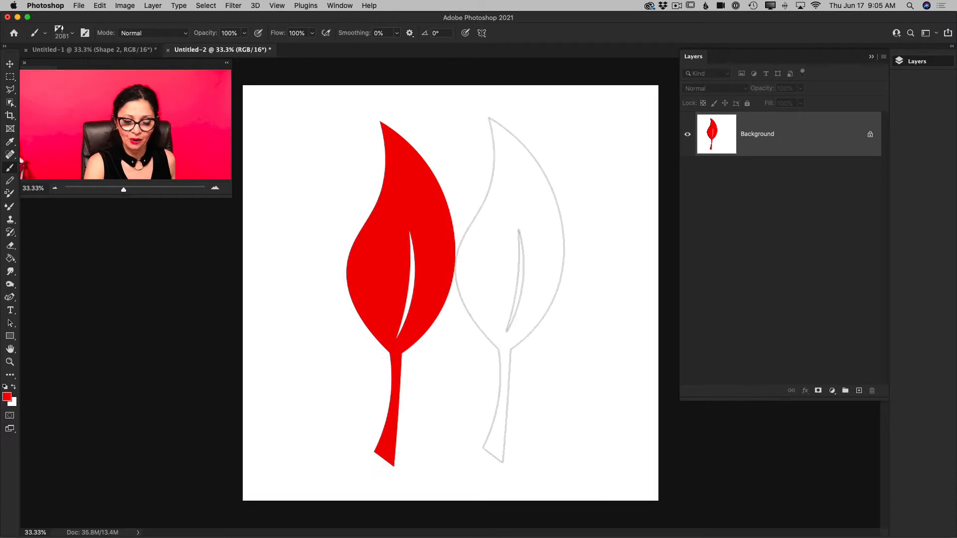
Step: Reduce the brush size to 200 px and paint four small leaves and one bent freehand stroke beside the large leaf
{"action": "key", "text": "bracketleft"}
{"action": "key", "text": "bracketleft"}
{"action": "key", "text": "bracketleft"}
{"action": "key", "text": "bracketleft"}
{"action": "key", "text": "bracketleft"}
{"action": "key", "text": "bracketleft"}
{"action": "key", "text": "bracketleft"}
{"action": "key", "text": "bracketleft"}
{"action": "key", "text": "bracketleft"}
{"action": "key", "text": "bracketleft"}
{"action": "key", "text": "bracketleft"}
{"action": "key", "text": "bracketleft"}
{"action": "key", "text": "bracketleft"}
{"action": "key", "text": "bracketleft"}
{"action": "key", "text": "bracketleft"}
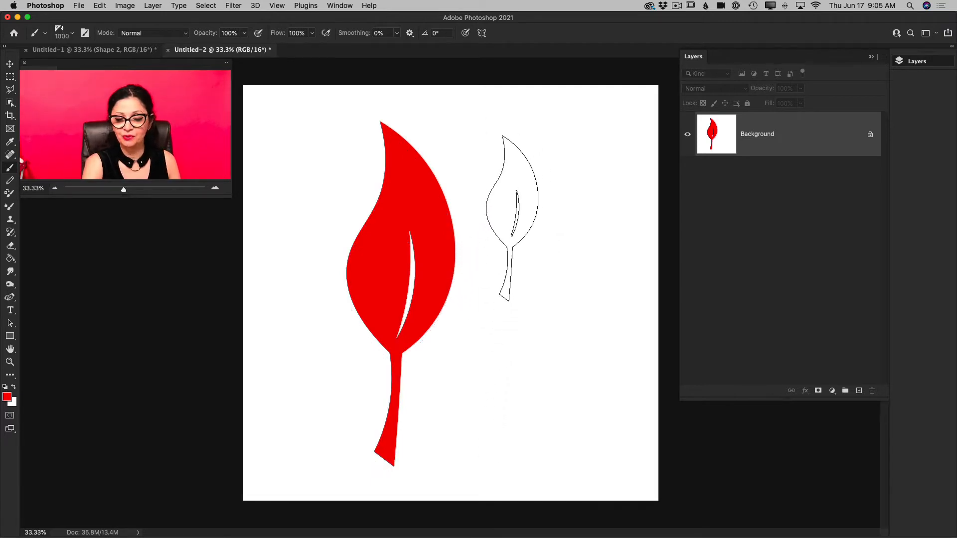
{"action": "key", "text": "bracketleft"}
{"action": "key", "text": "bracketleft"}
{"action": "key", "text": "bracketleft"}
{"action": "key", "text": "bracketleft"}
{"action": "left_click", "coordinate": [476, 154]}
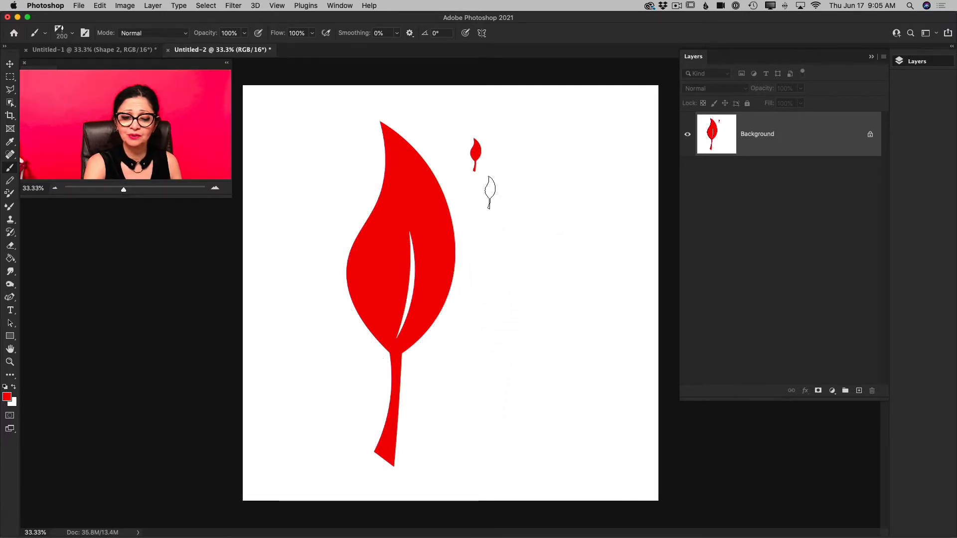
{"action": "left_click", "coordinate": [488, 201]}
{"action": "mouse_move", "coordinate": [490, 204]}
{"action": "left_mouse_down"}
{"action": "mouse_move", "coordinate": [532, 156]}
{"action": "mouse_move", "coordinate": [560, 190]}
{"action": "mouse_move", "coordinate": [530, 230]}
{"action": "left_mouse_up"}
{"action": "left_click", "coordinate": [501, 274]}
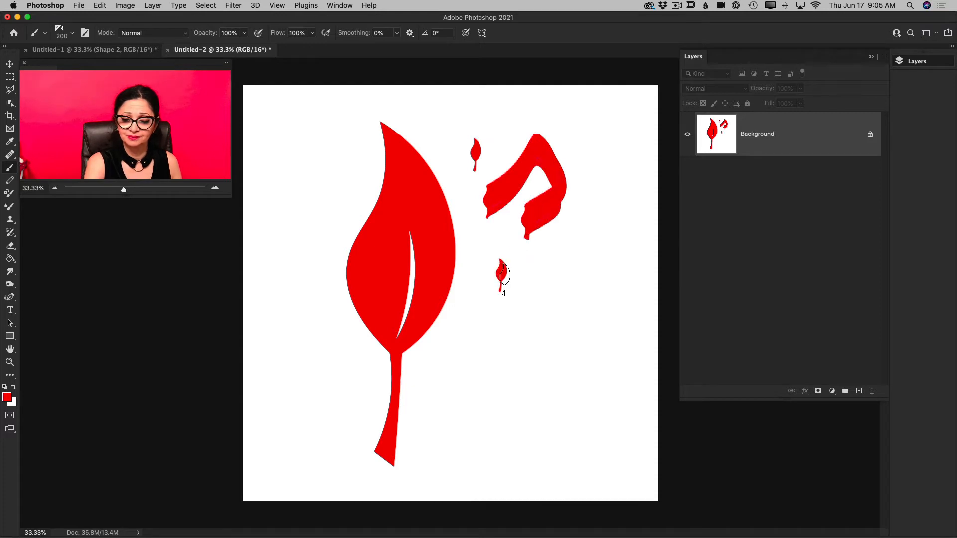
{"action": "left_click", "coordinate": [559, 246]}
{"action": "left_click", "coordinate": [542, 295]}
Step: Enlarge the brush to 1000 px and stamp a medium-sized leaf beside the large leaf's stem
{"action": "key", "text": "]"}
{"action": "key", "text": "]"}
{"action": "key", "text": "]"}
{"action": "key", "text": "]"}
{"action": "key", "text": "]"}
{"action": "key", "text": "]"}
{"action": "key", "text": "]"}
{"action": "key", "text": "]"}
{"action": "key", "text": "]"}
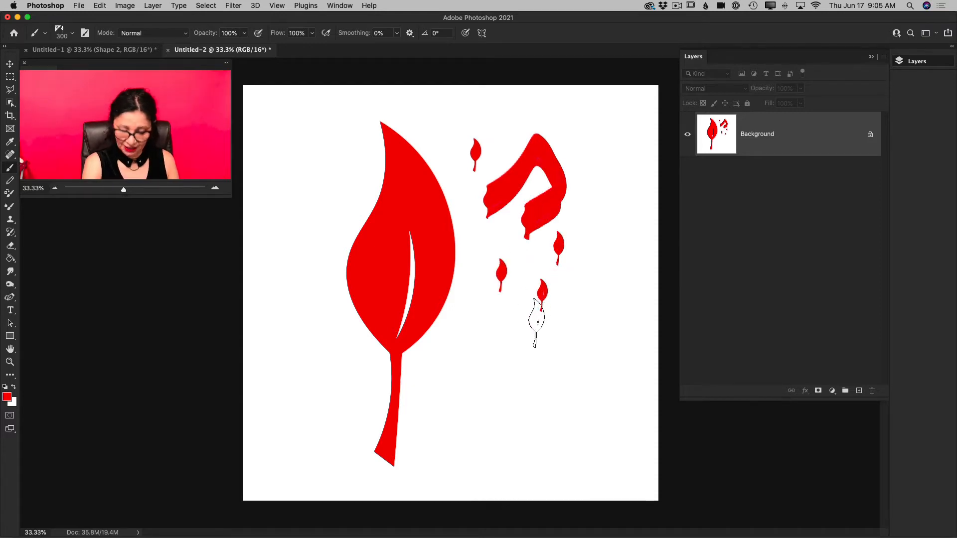
{"action": "left_click", "coordinate": [475, 372]}
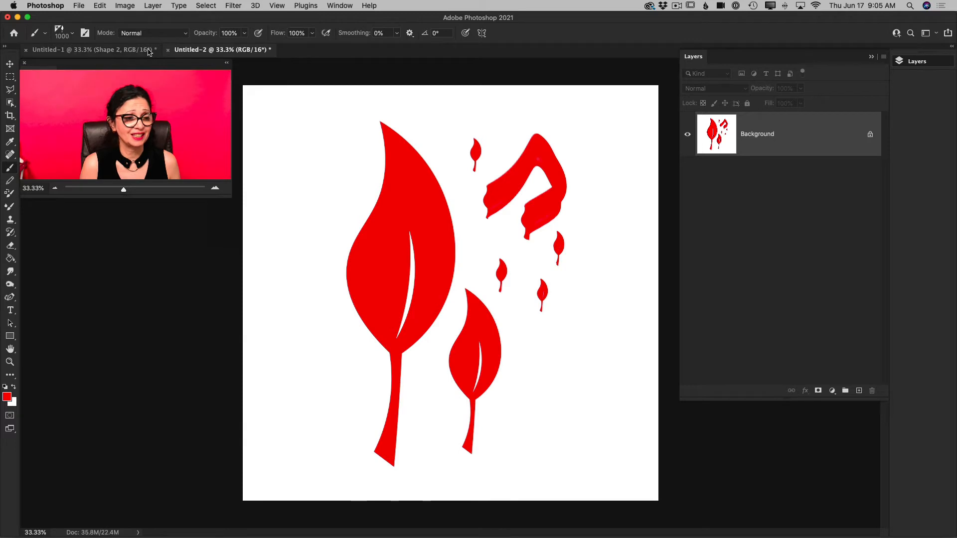
Step: Create another new document of 2500 x 2500 px at 300 pixels/inch, RGB Color 16 bit, with a white background
{"action": "left_click", "coordinate": [77, 7]}
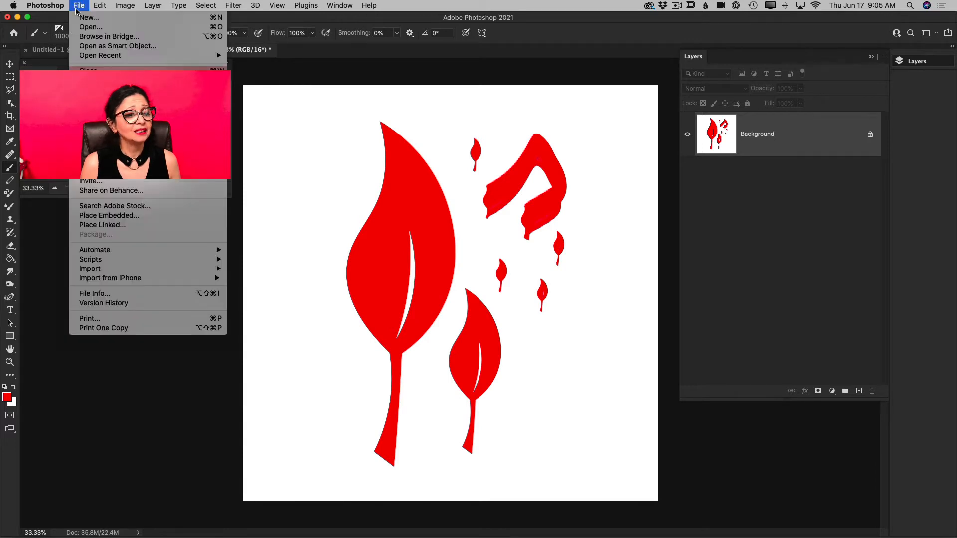
{"action": "left_click", "coordinate": [84, 17]}
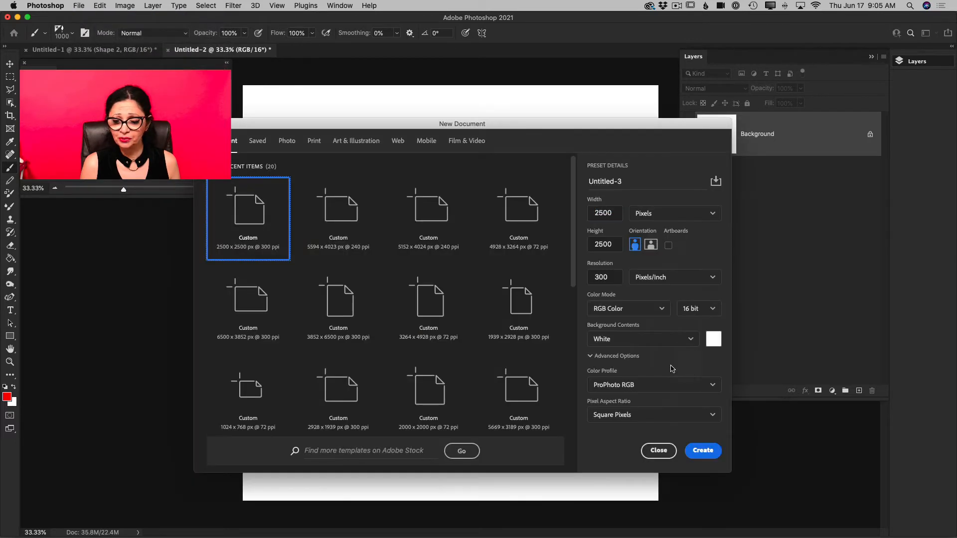
{"action": "left_click", "coordinate": [703, 451]}
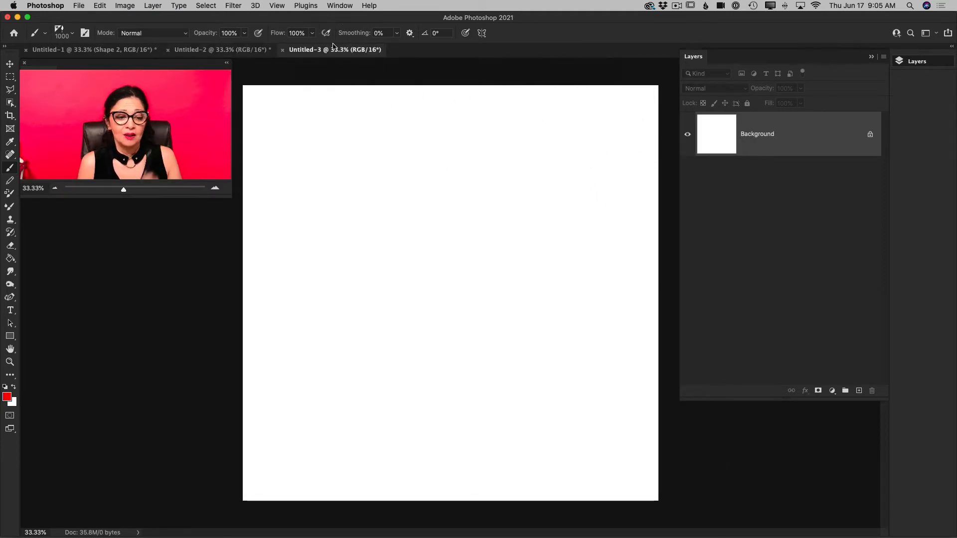
Step: Show the Brushes panel, select the "My leaf brush" preset and move the panel off the canvas, below the Navigator
{"action": "left_click", "coordinate": [340, 6]}
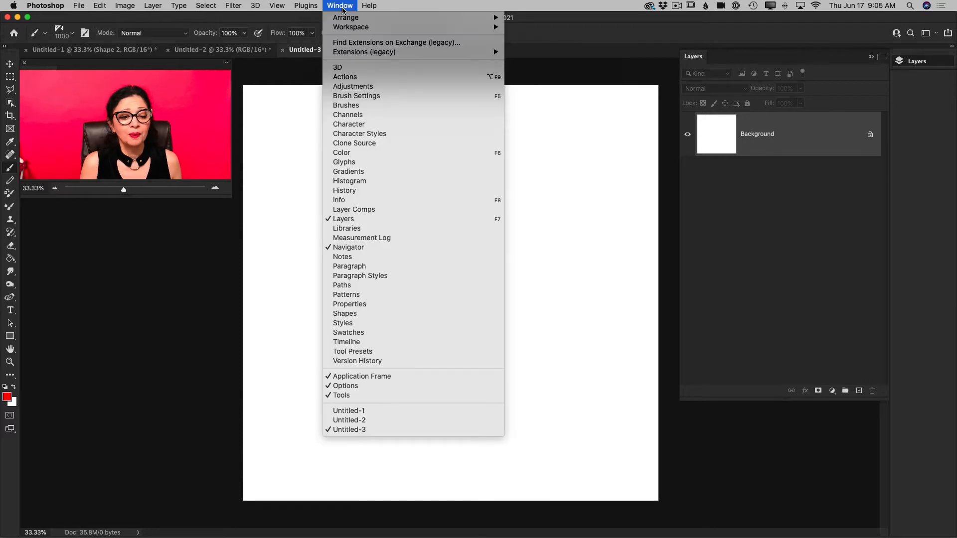
{"action": "left_click", "coordinate": [361, 106]}
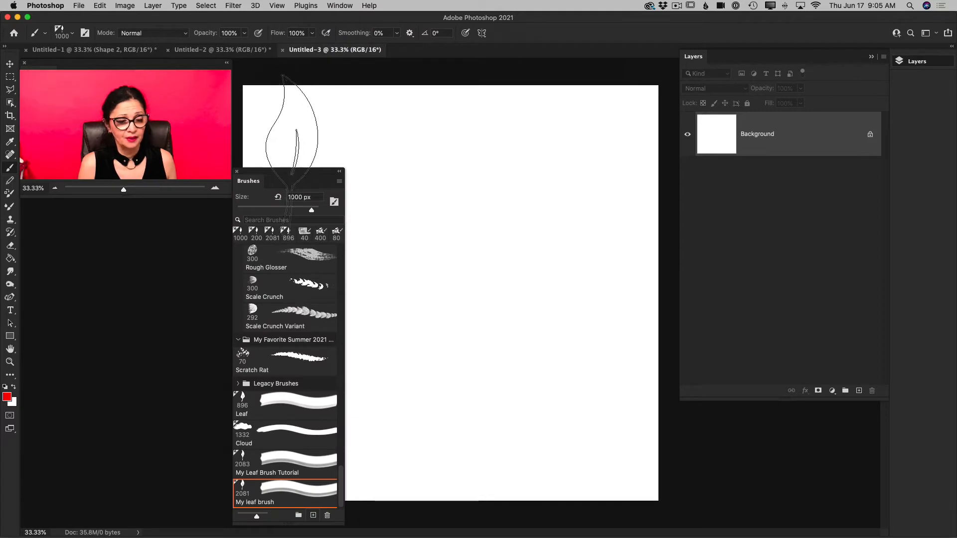
{"action": "left_click_drag", "start_coordinate": [299, 176], "coordinate": [575, 71]}
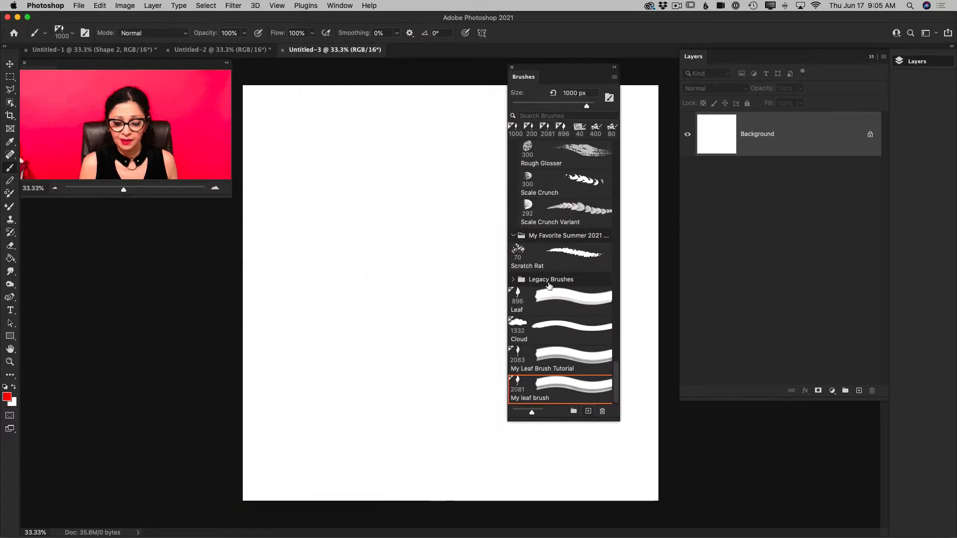
{"action": "left_click", "coordinate": [526, 404]}
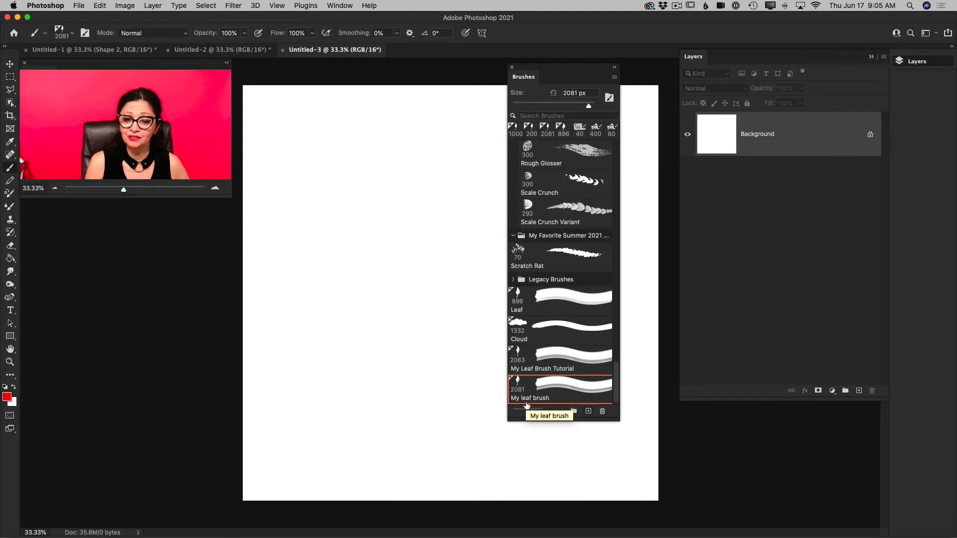
{"action": "mouse_move", "coordinate": [522, 67]}
{"action": "left_mouse_down"}
{"action": "mouse_move", "coordinate": [434, 107]}
{"action": "mouse_move", "coordinate": [101, 182]}
{"action": "mouse_move", "coordinate": [40, 209]}
{"action": "left_mouse_up"}
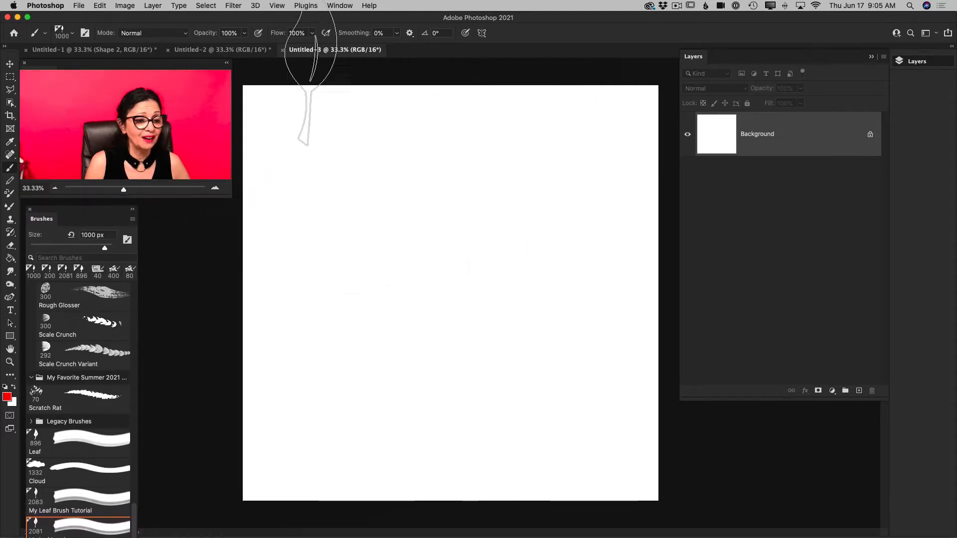
Step: Show the Brush Settings panel and move it off the canvas, over the Layers panel
{"action": "left_click", "coordinate": [337, 6]}
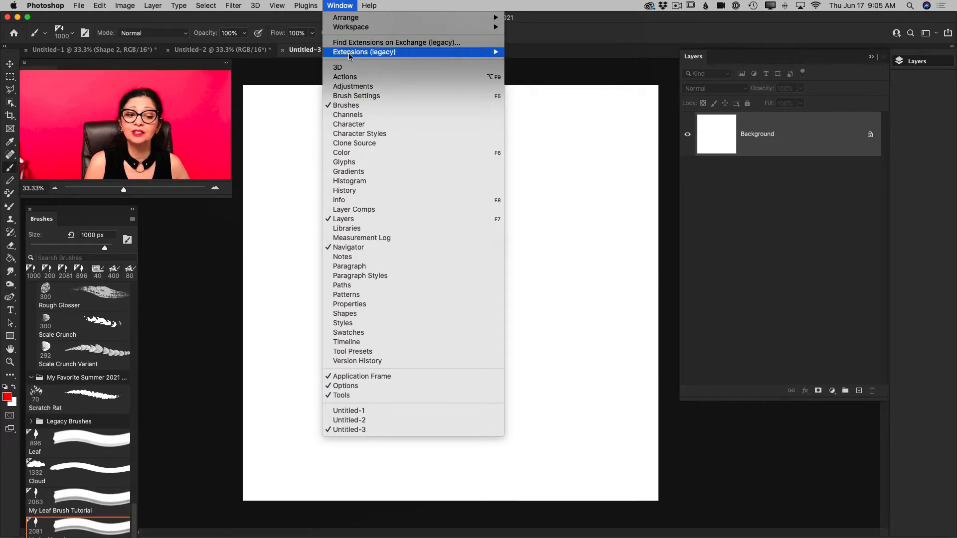
{"action": "left_click", "coordinate": [361, 96]}
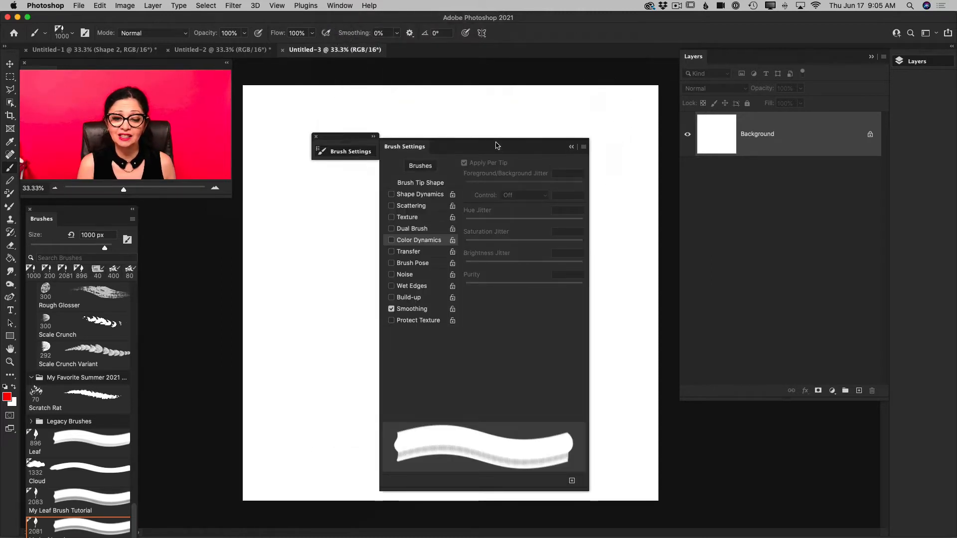
{"action": "mouse_move", "coordinate": [496, 146]}
{"action": "left_mouse_down"}
{"action": "mouse_move", "coordinate": [672, 136]}
{"action": "mouse_move", "coordinate": [796, 92]}
{"action": "mouse_move", "coordinate": [785, 49]}
{"action": "left_mouse_up"}
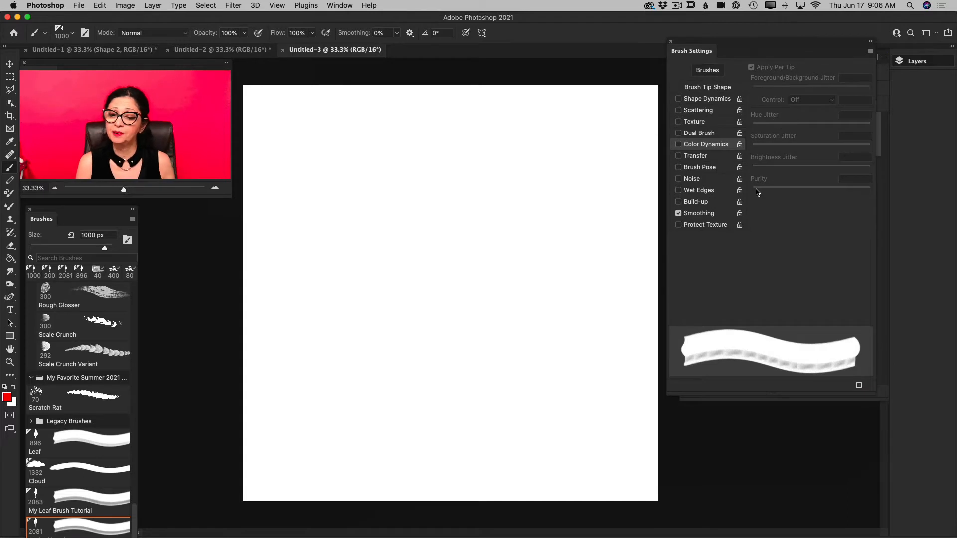
Step: Enable Shape Dynamics with Size Jitter at 50%, controlled by Pen Pressure, and Minimum Diameter at 34%
{"action": "left_click", "coordinate": [696, 103]}
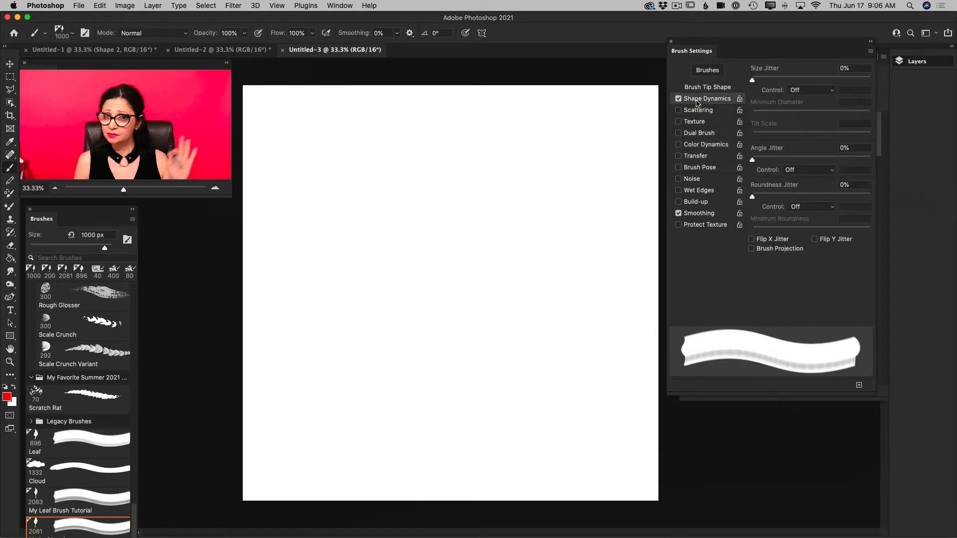
{"action": "left_click", "coordinate": [800, 92]}
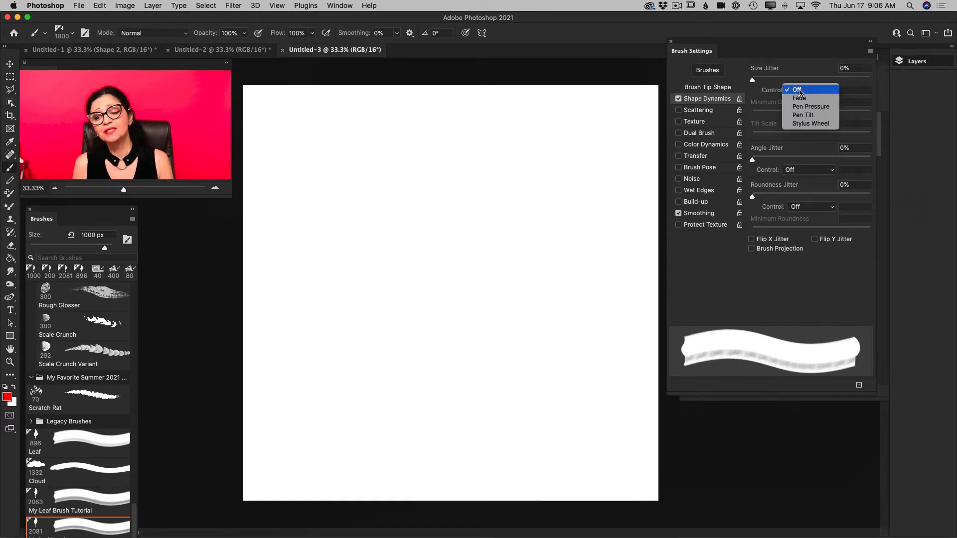
{"action": "left_click", "coordinate": [805, 108]}
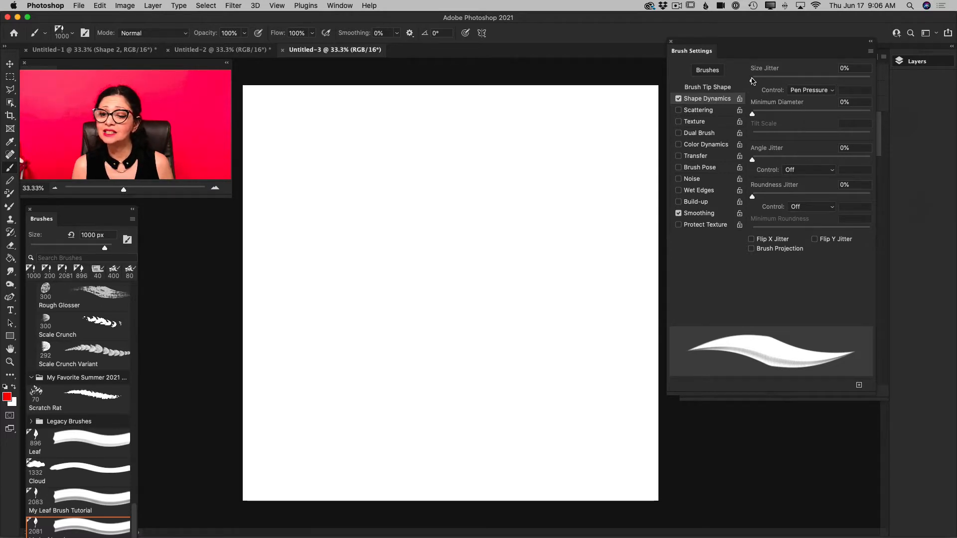
{"action": "left_click_drag", "start_coordinate": [753, 81], "coordinate": [815, 80]}
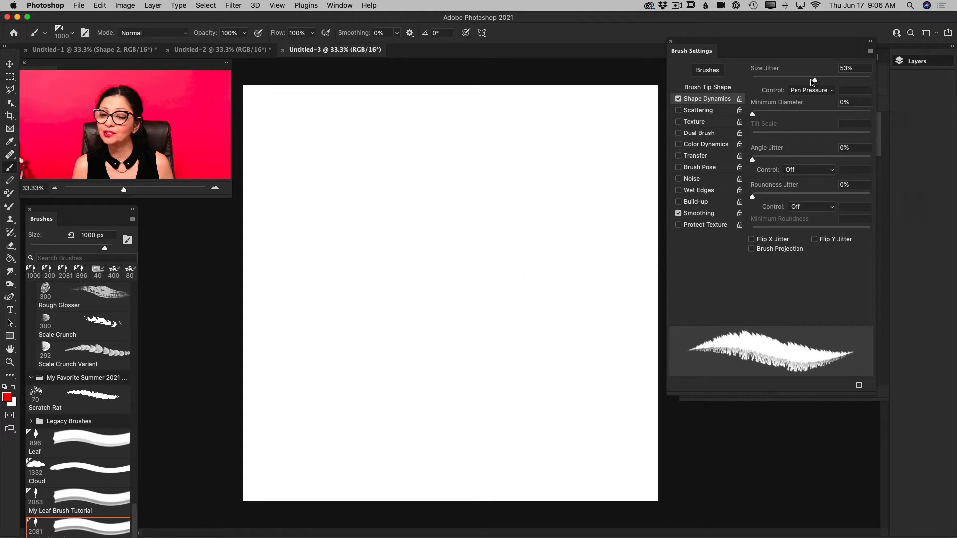
{"action": "left_click_drag", "start_coordinate": [813, 80], "coordinate": [811, 81]}
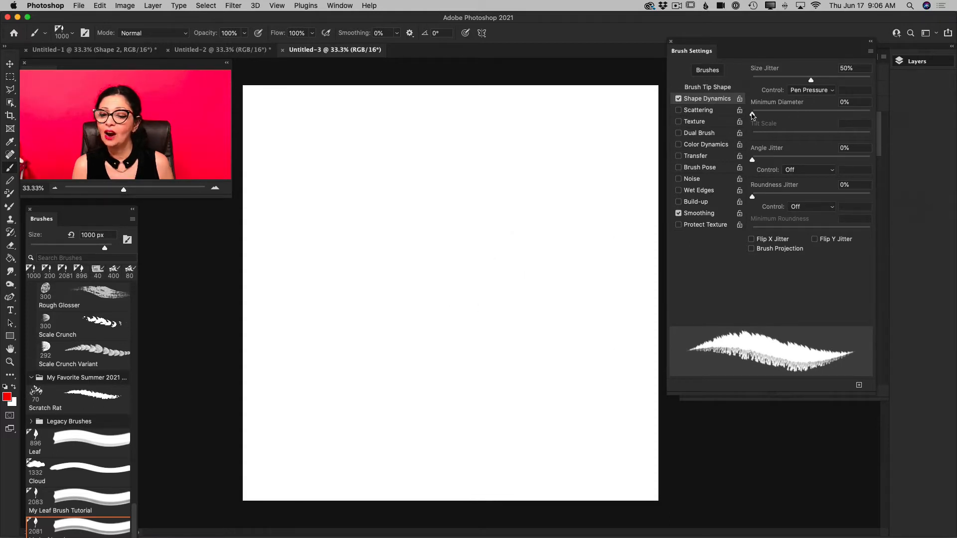
{"action": "left_click_drag", "start_coordinate": [753, 114], "coordinate": [792, 117]}
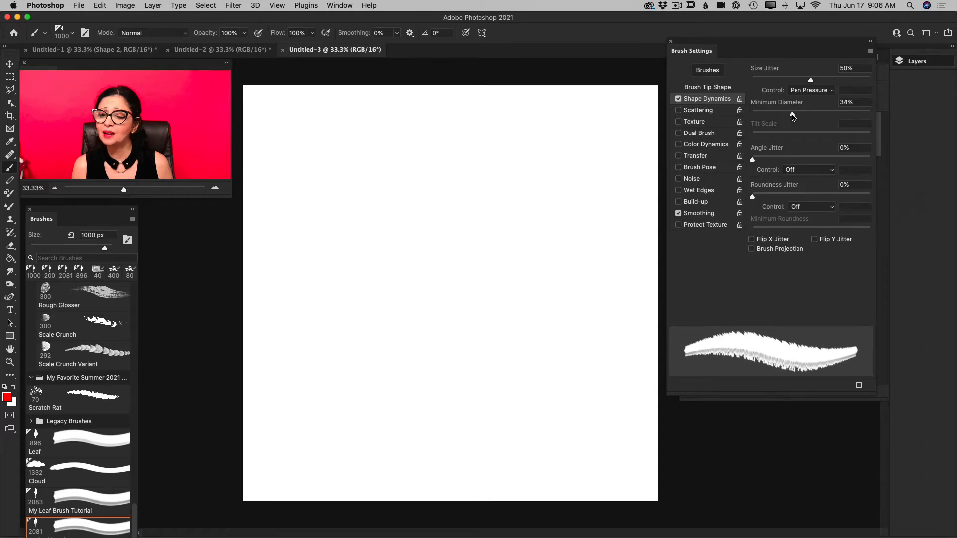
Step: Set Angle Jitter to 24% and Roundness Jitter to 16%, both controlled by Pen Pressure
{"action": "left_click_drag", "start_coordinate": [753, 163], "coordinate": [781, 163]}
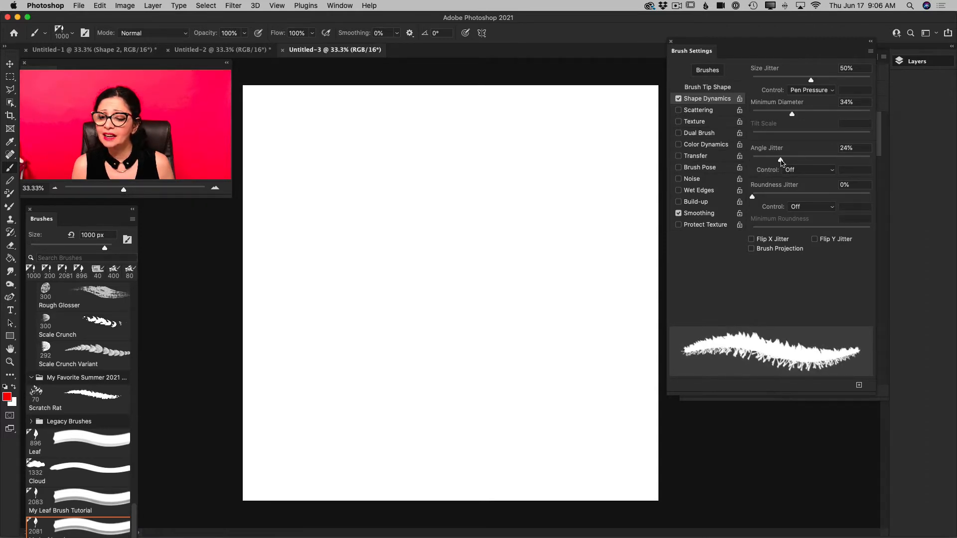
{"action": "left_click", "coordinate": [803, 175]}
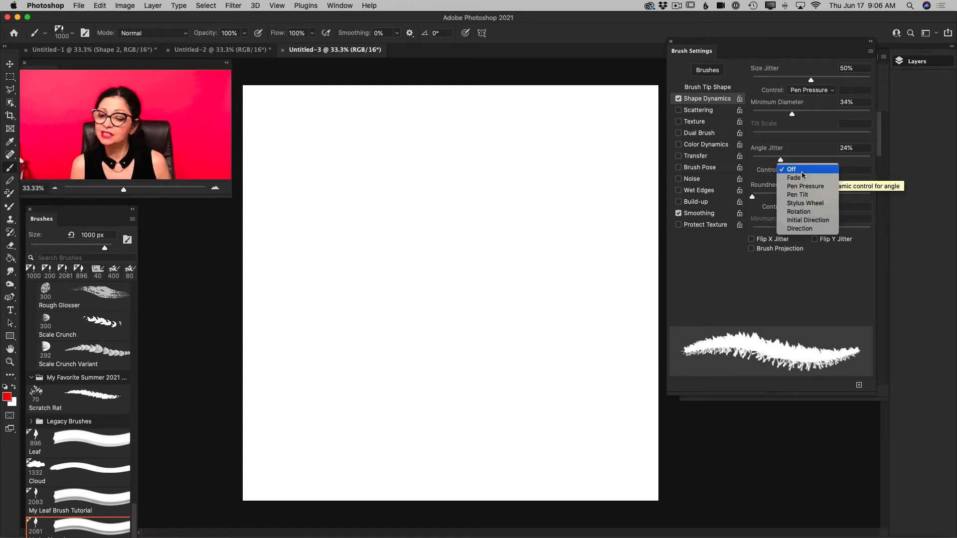
{"action": "left_click", "coordinate": [807, 186]}
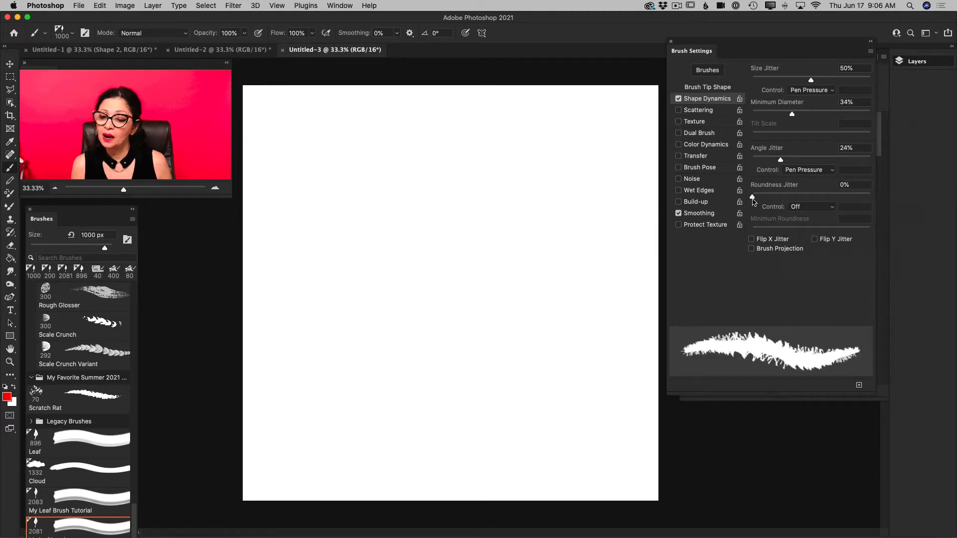
{"action": "left_click_drag", "start_coordinate": [753, 199], "coordinate": [771, 198]}
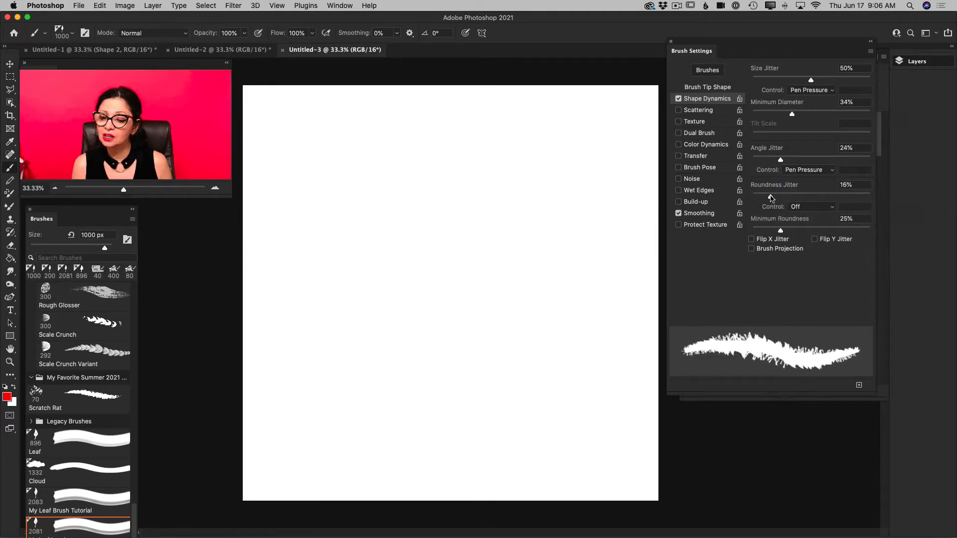
{"action": "left_click", "coordinate": [806, 207]}
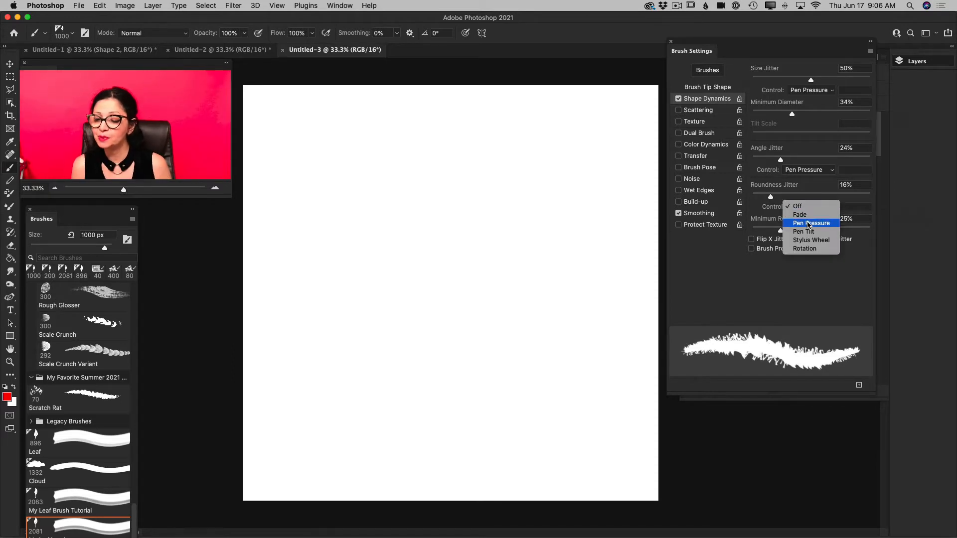
{"action": "left_click", "coordinate": [808, 224]}
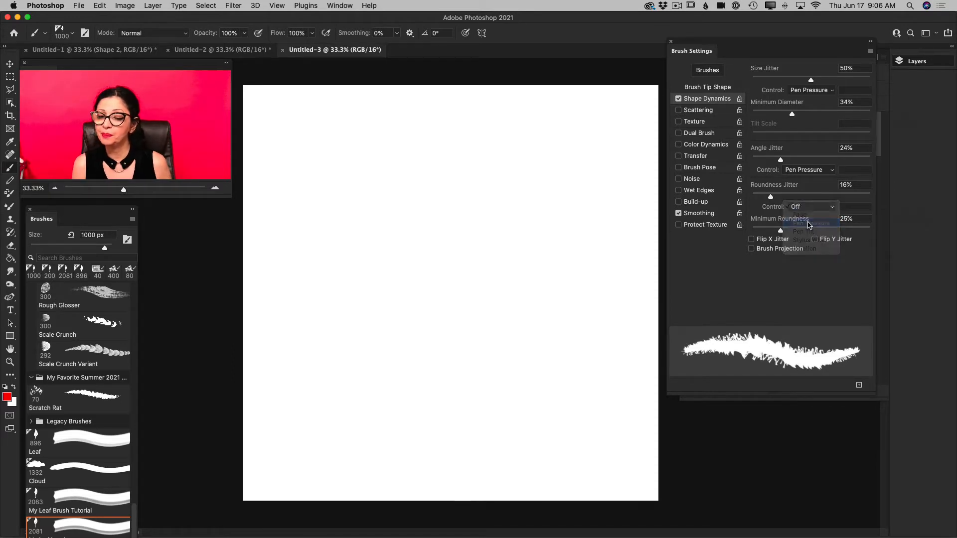
Step: Enable Scattering for the leaf brush and set Scatter to 591%
{"action": "left_click", "coordinate": [702, 110]}
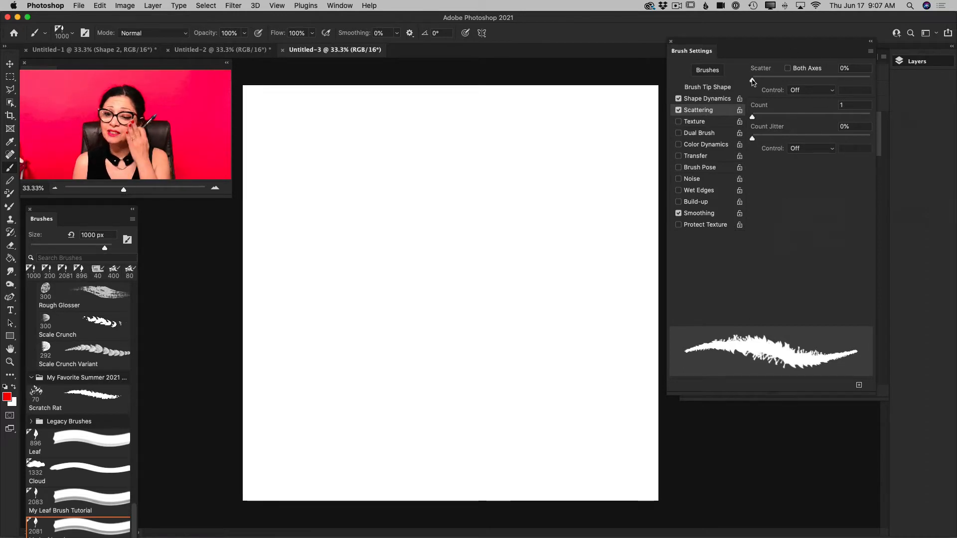
{"action": "left_click_drag", "start_coordinate": [753, 81], "coordinate": [832, 81]}
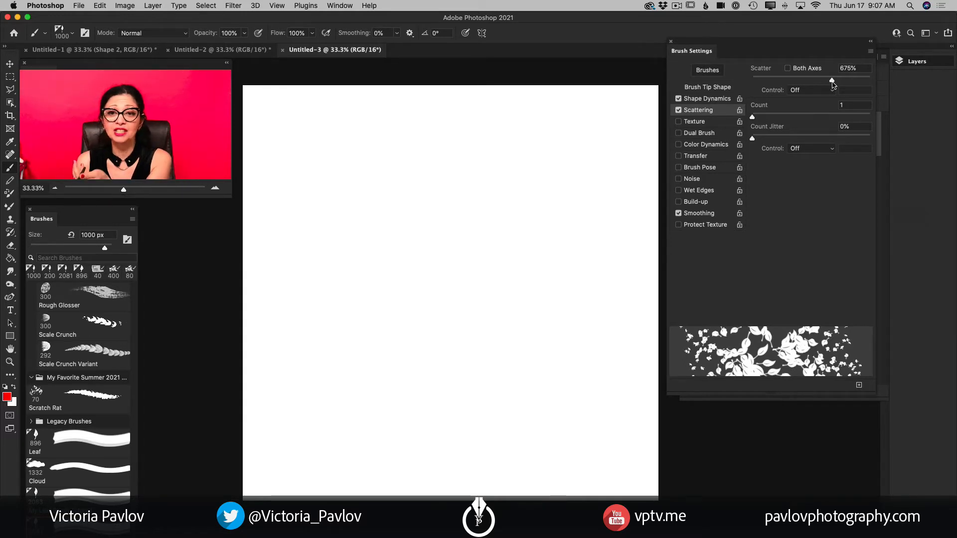
{"action": "mouse_move", "coordinate": [832, 81]}
{"action": "left_mouse_down"}
{"action": "mouse_move", "coordinate": [800, 81]}
{"action": "mouse_move", "coordinate": [806, 91]}
{"action": "mouse_move", "coordinate": [846, 93]}
{"action": "mouse_move", "coordinate": [824, 94]}
{"action": "left_mouse_up"}
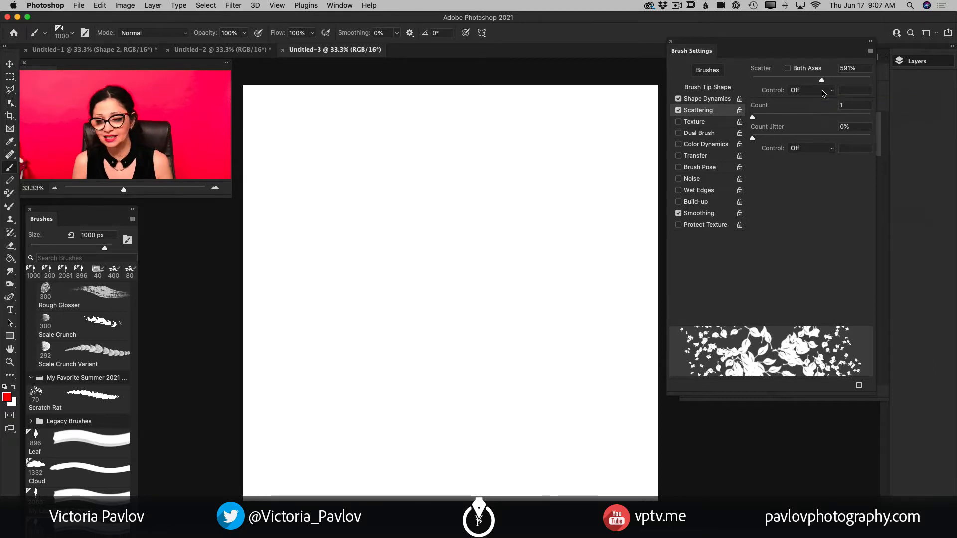
Step: Set Scatter to 646% and Count Jitter to 20%, both controlled by Pen Pressure, keeping Count at 1
{"action": "left_click_drag", "start_coordinate": [823, 79], "coordinate": [828, 82]}
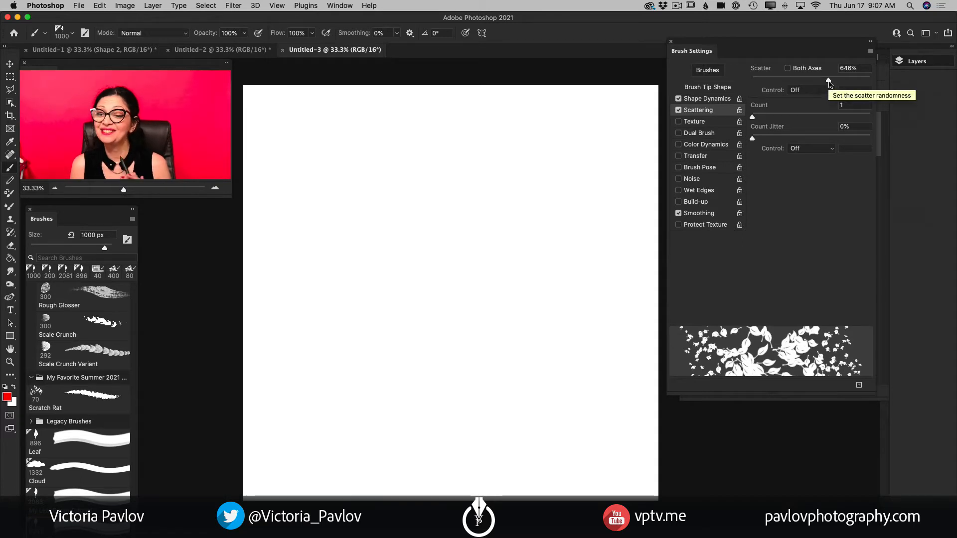
{"action": "left_click", "coordinate": [804, 94]}
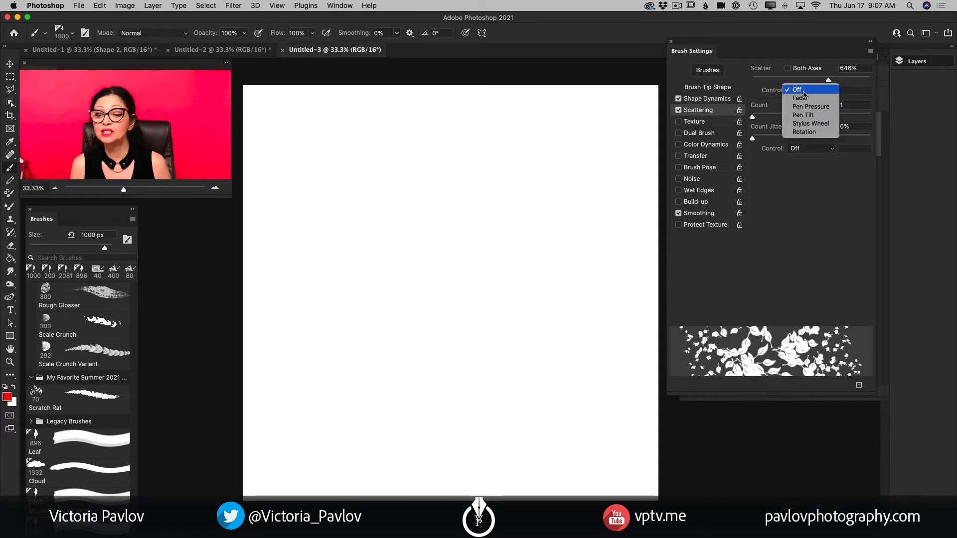
{"action": "left_click", "coordinate": [807, 106]}
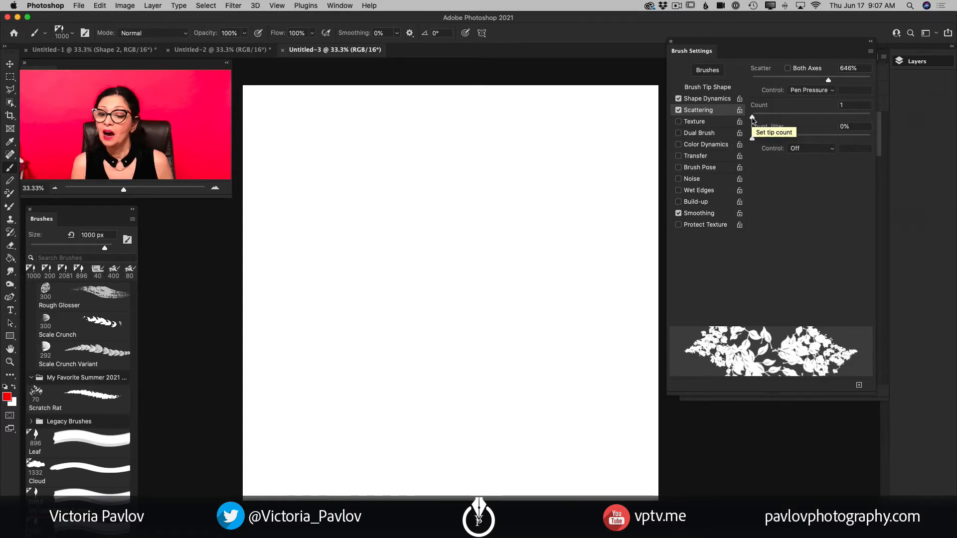
{"action": "mouse_move", "coordinate": [752, 118]}
{"action": "left_mouse_down"}
{"action": "mouse_move", "coordinate": [792, 118]}
{"action": "mouse_move", "coordinate": [754, 122]}
{"action": "left_mouse_up"}
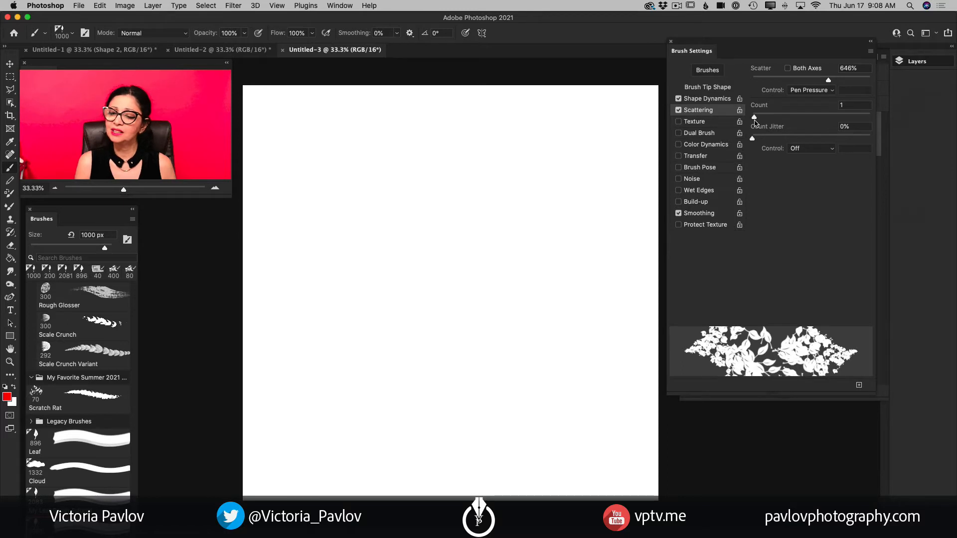
{"action": "left_click_drag", "start_coordinate": [752, 140], "coordinate": [776, 140]}
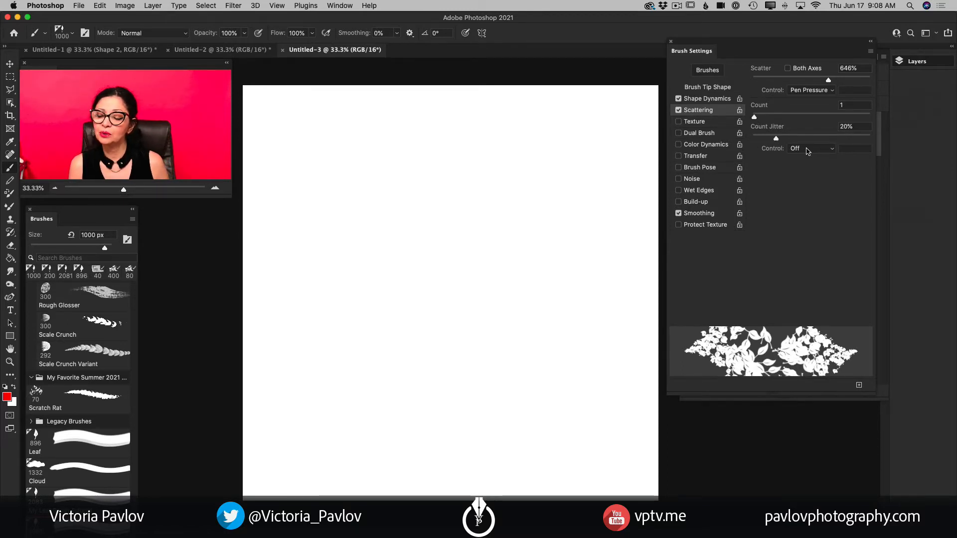
{"action": "left_click", "coordinate": [807, 149]}
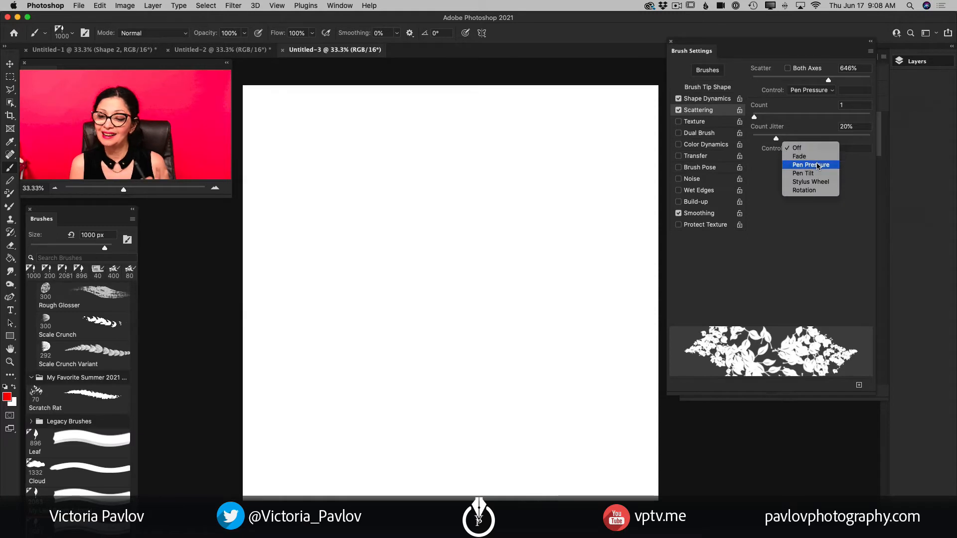
{"action": "left_click", "coordinate": [816, 165]}
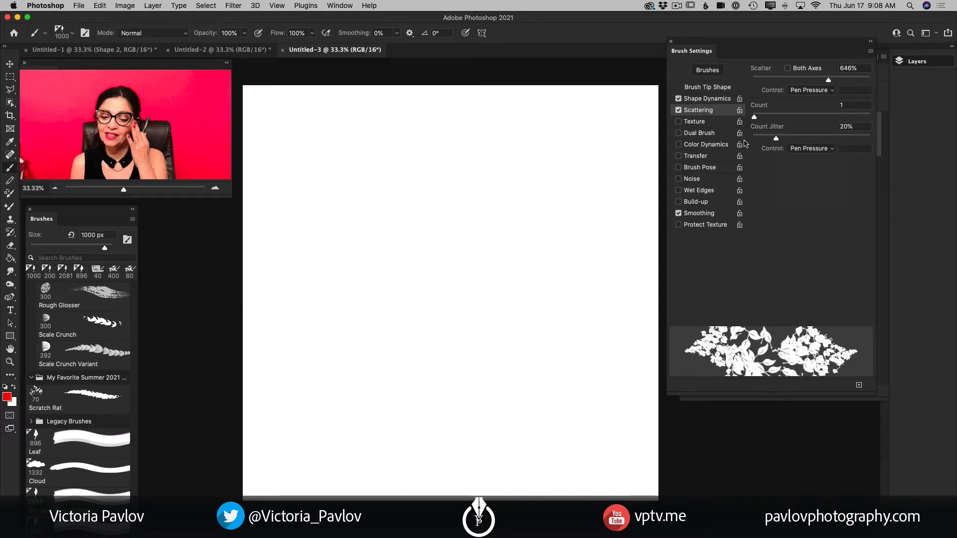
Step: Leave Texture disabled after viewing its options, and enable Color Dynamics with Foreground/Background Jitter at 50%
{"action": "left_click", "coordinate": [699, 122]}
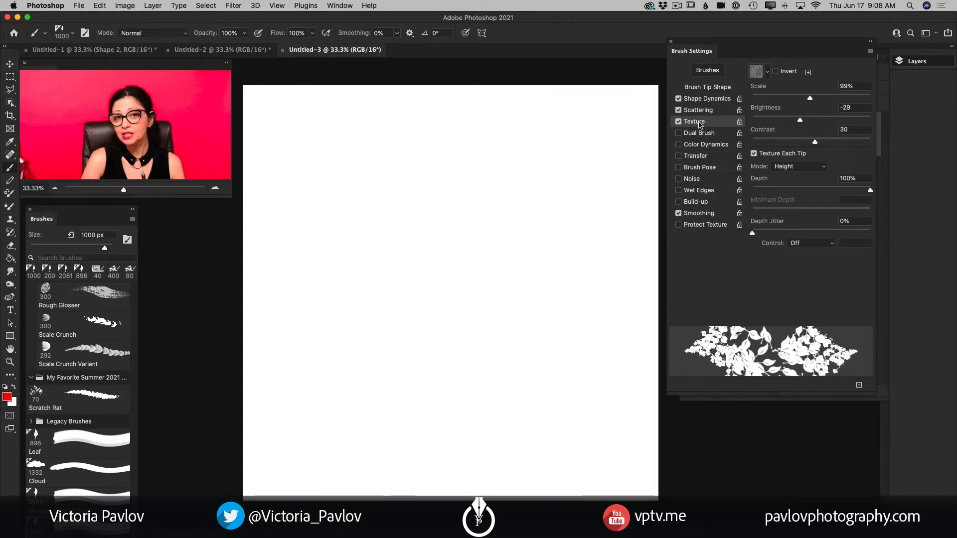
{"action": "left_click", "coordinate": [679, 123]}
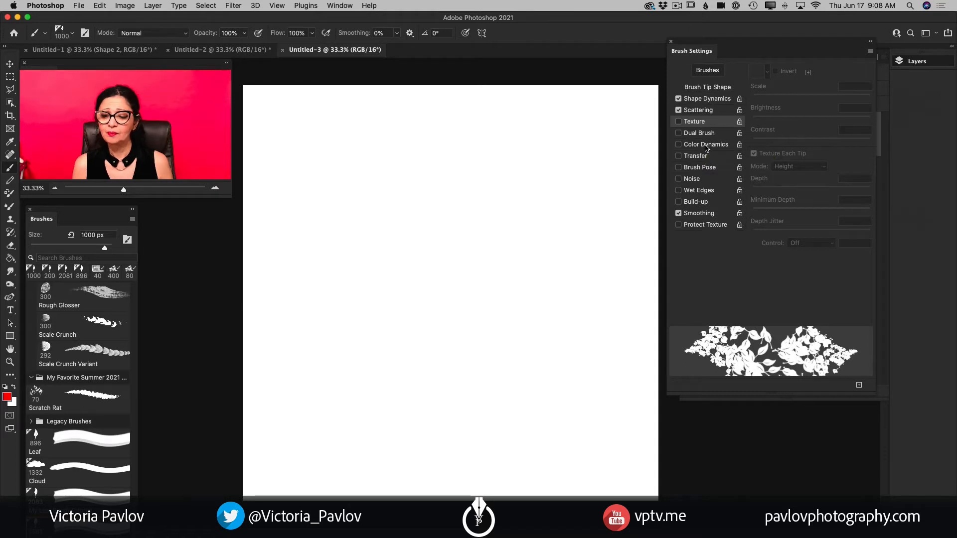
{"action": "left_click", "coordinate": [706, 145]}
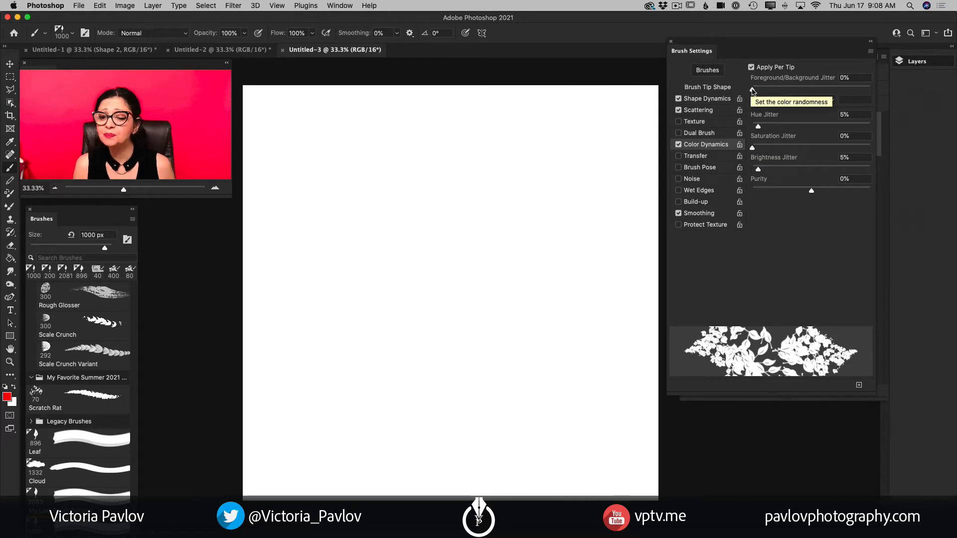
{"action": "left_click", "coordinate": [844, 78]}
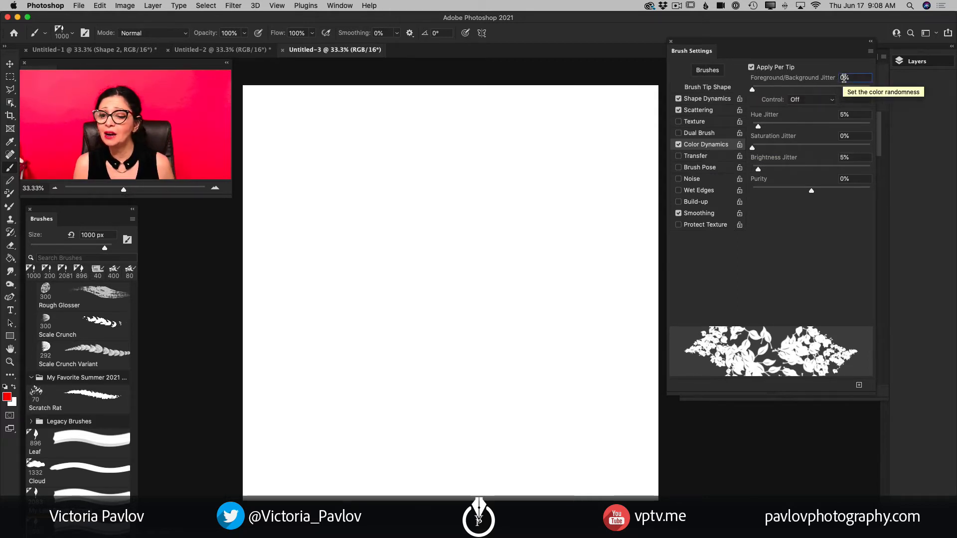
{"action": "type", "text": "50"}
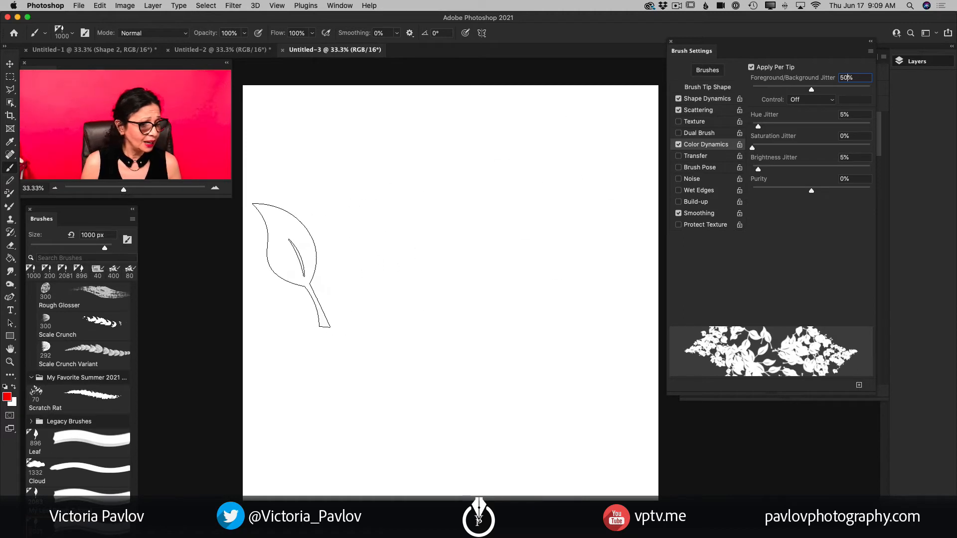
Step: Set the foreground color to a strong green, hex 2a9101
{"action": "left_click", "coordinate": [7, 396]}
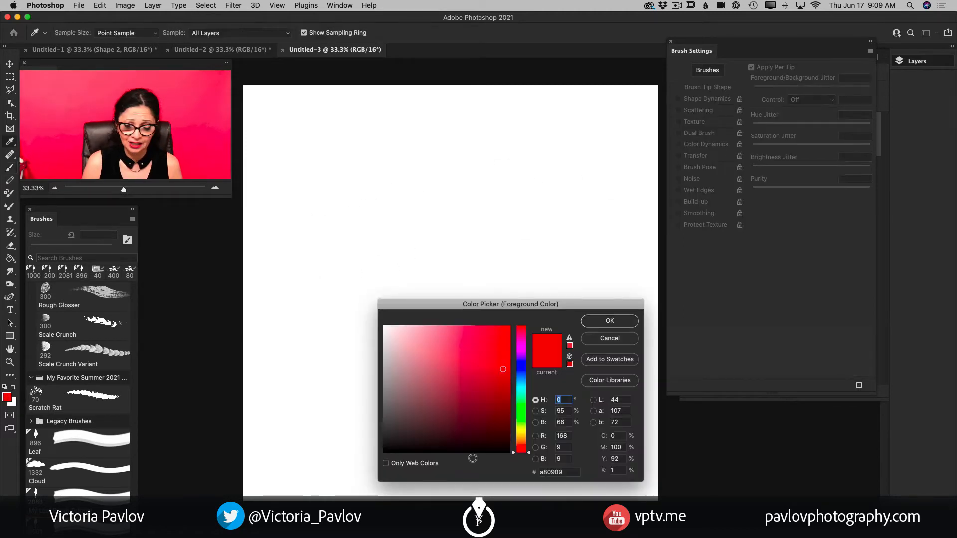
{"action": "left_click", "coordinate": [519, 415]}
{"action": "left_click_drag", "start_coordinate": [509, 382], "coordinate": [509, 380]}
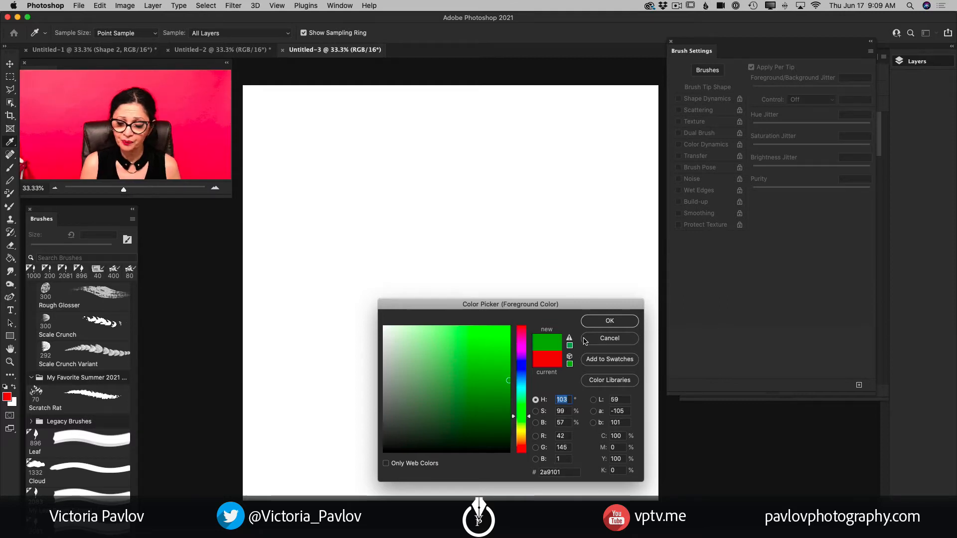
{"action": "left_click", "coordinate": [611, 321]}
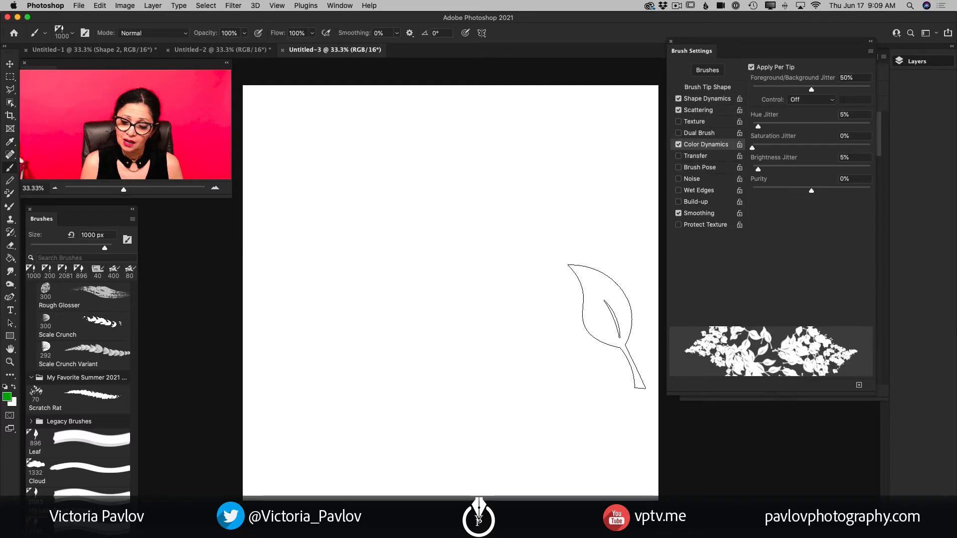
Step: Set the background color to a yellow-orange, hex daa503
{"action": "left_click", "coordinate": [15, 405]}
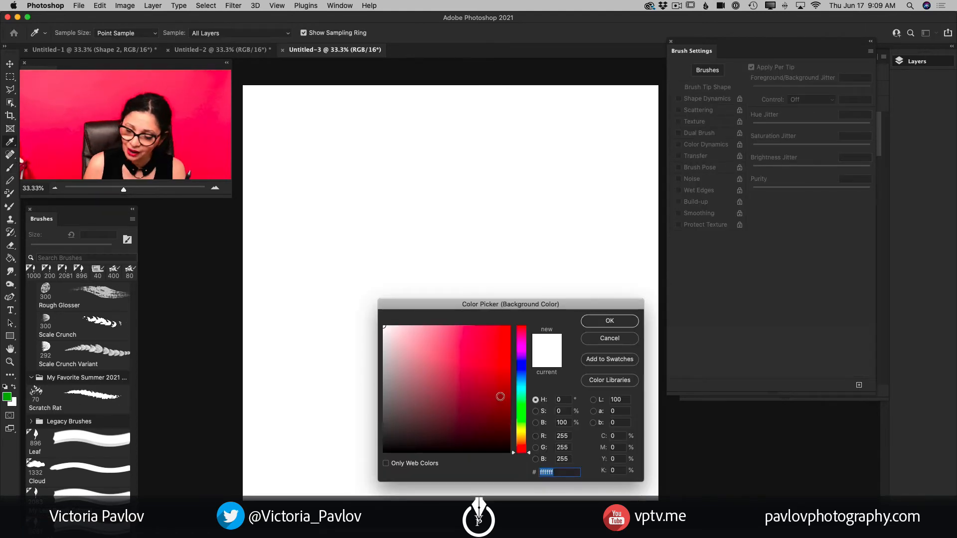
{"action": "left_click", "coordinate": [522, 428]}
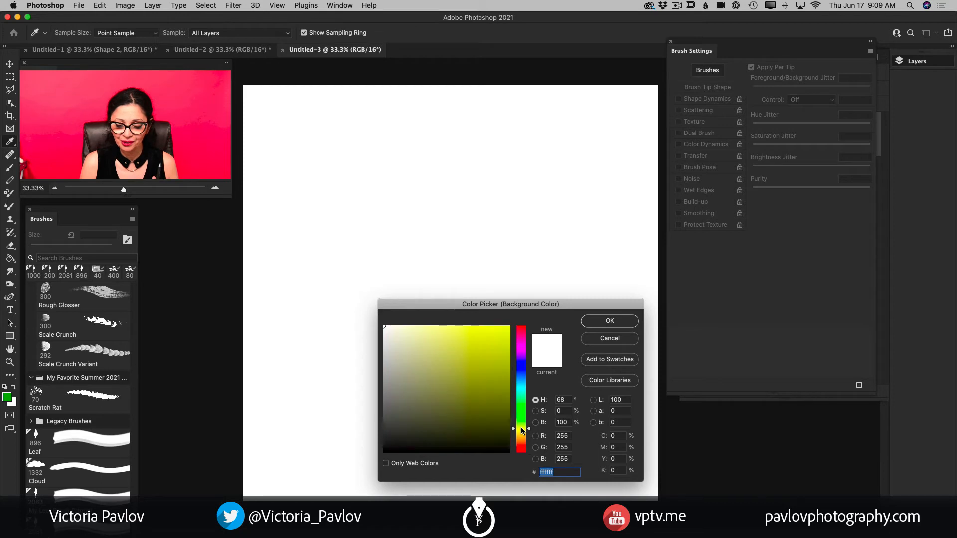
{"action": "left_click_drag", "start_coordinate": [496, 389], "coordinate": [508, 344]}
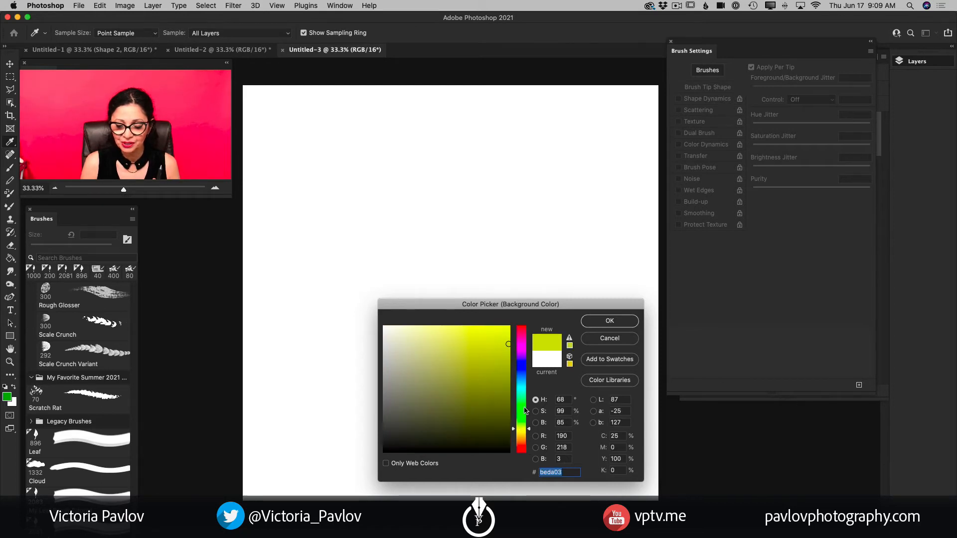
{"action": "left_click", "coordinate": [528, 436]}
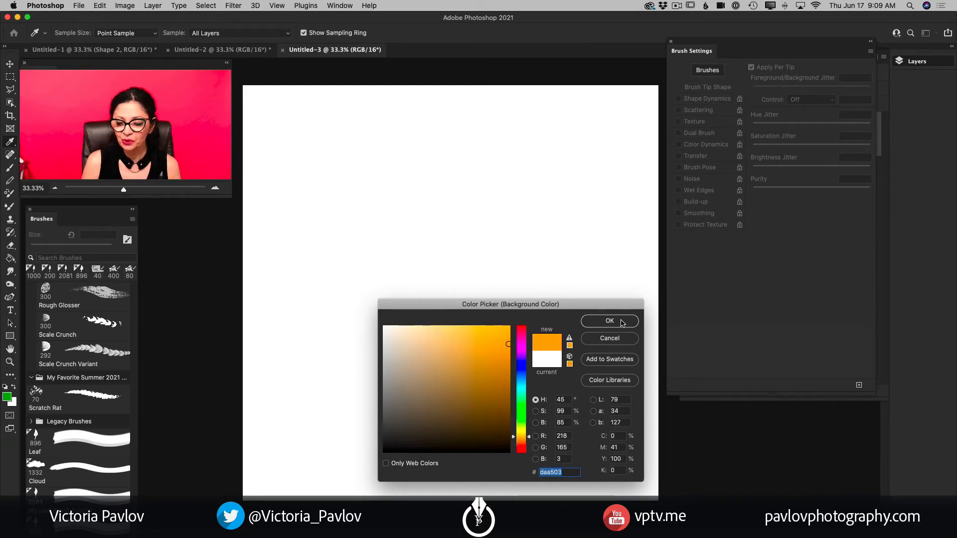
{"action": "left_click", "coordinate": [616, 321]}
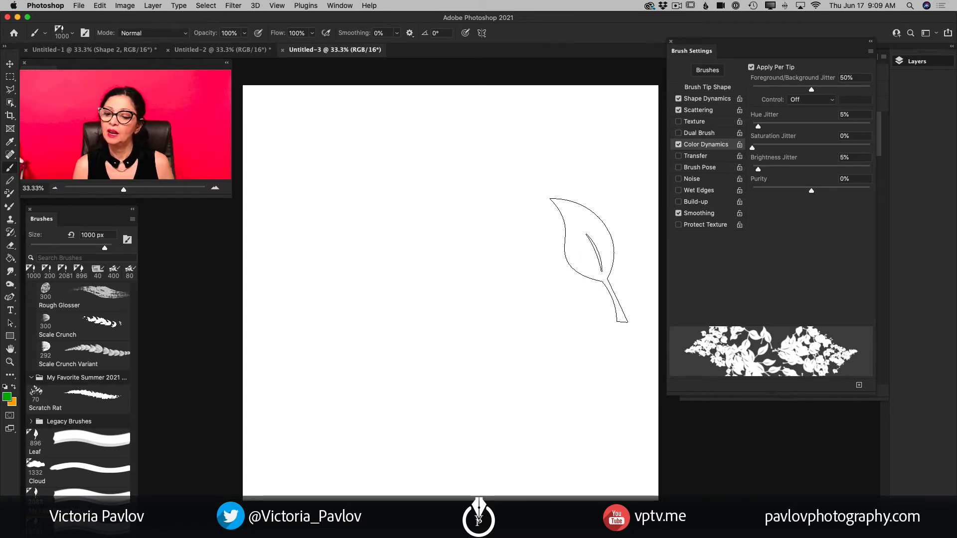
Step: Set Hue Jitter to 26%, enable Wet Edges, and control Foreground/Background Jitter by Pen Pressure
{"action": "left_click_drag", "start_coordinate": [759, 128], "coordinate": [782, 128]}
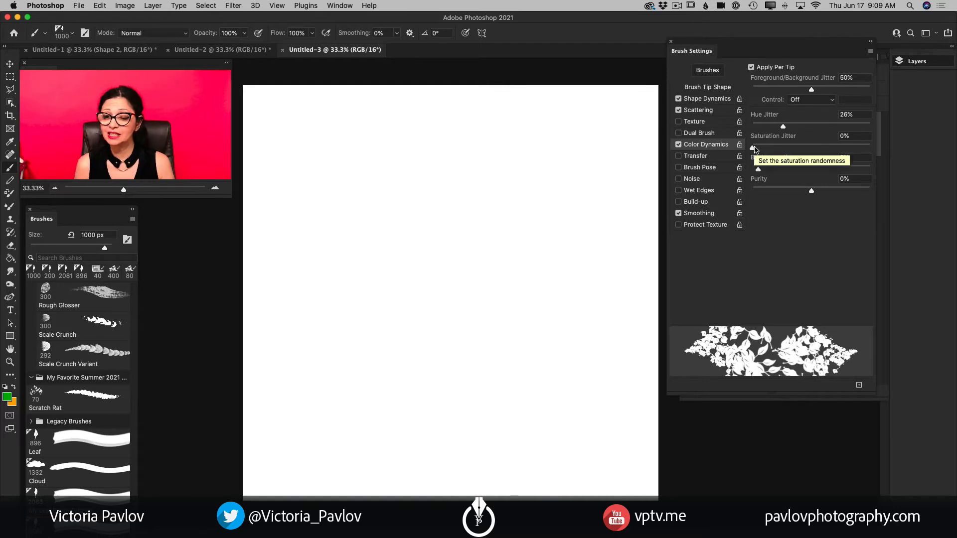
{"action": "left_click", "coordinate": [707, 191]}
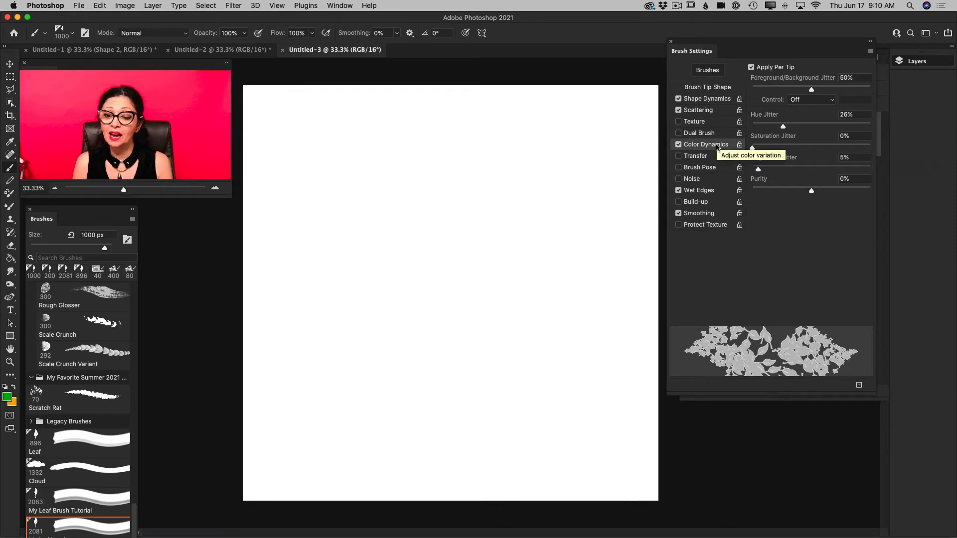
{"action": "left_click", "coordinate": [798, 101]}
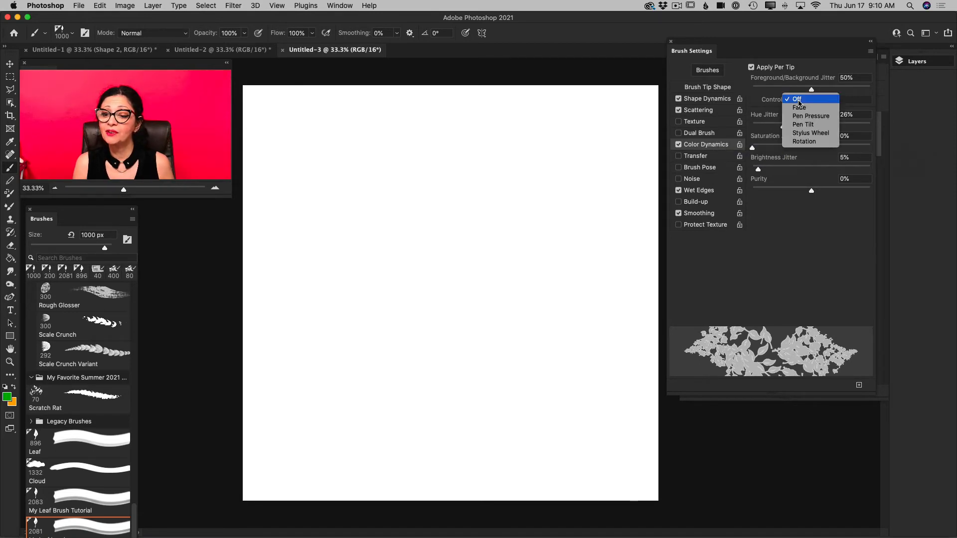
{"action": "left_click", "coordinate": [807, 116]}
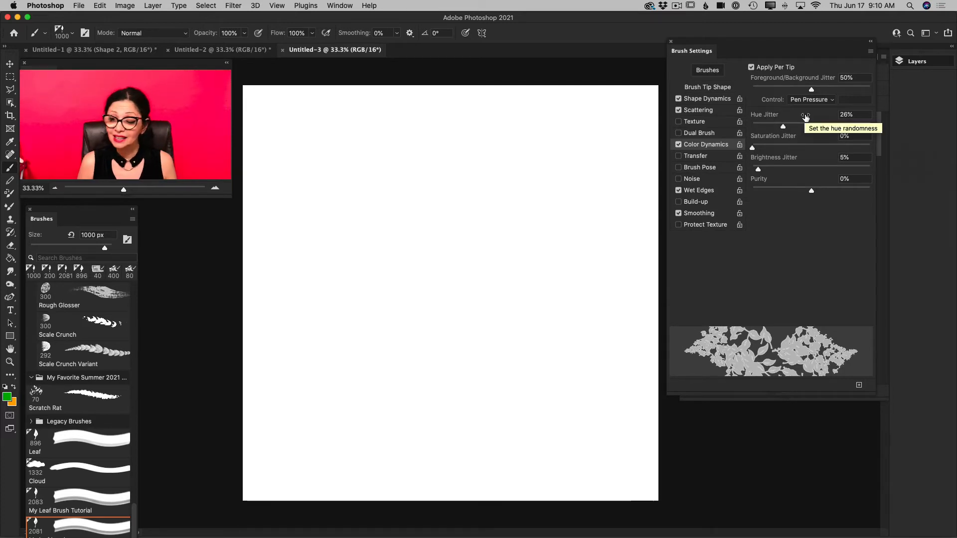
Step: Add a new layer above the Background and paint scattered leaves across the canvas with the brush reduced to 300 px
{"action": "left_click", "coordinate": [916, 62]}
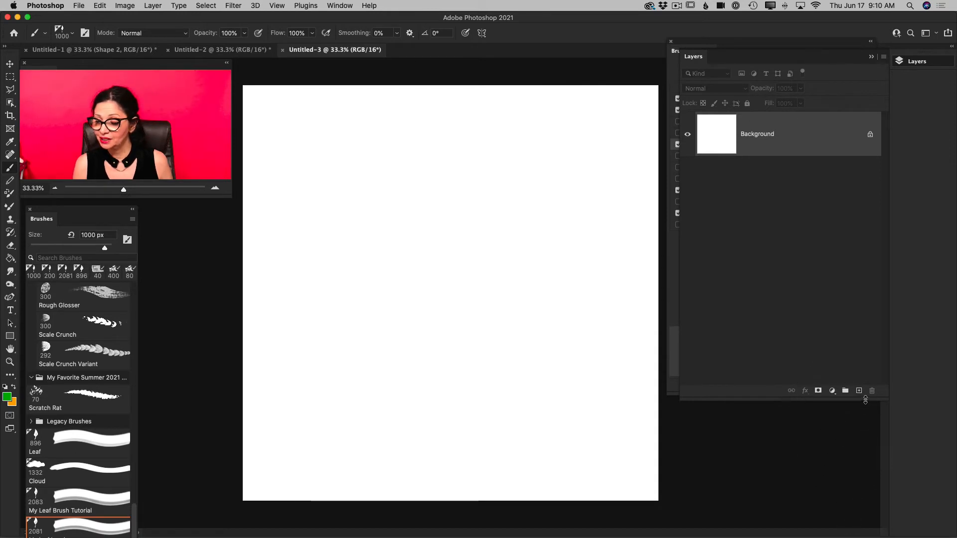
{"action": "left_click", "coordinate": [858, 391]}
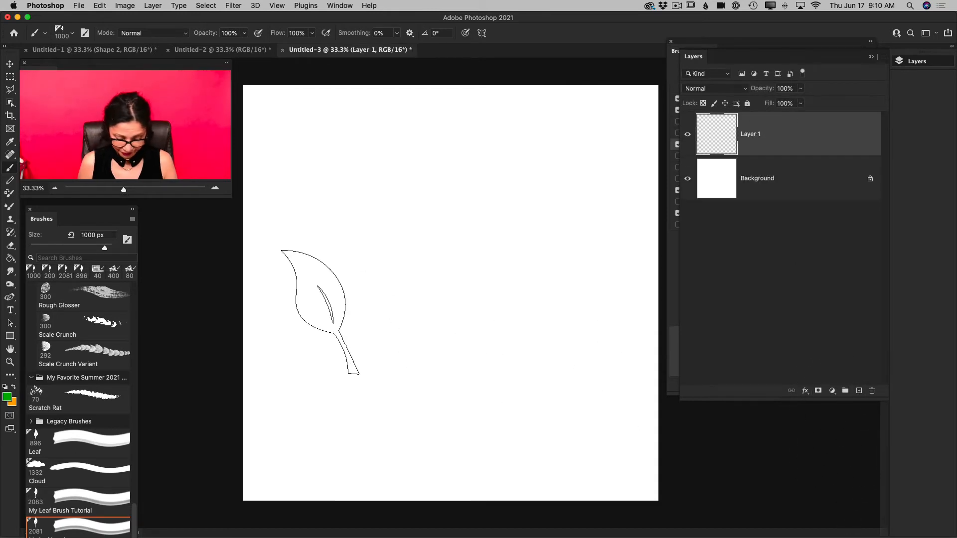
{"action": "key", "text": "bracketleft"}
{"action": "key", "text": "bracketleft"}
{"action": "key", "text": "bracketleft"}
{"action": "key", "text": "bracketleft"}
{"action": "key", "text": "bracketleft"}
{"action": "key", "text": "bracketleft"}
{"action": "key", "text": "bracketleft"}
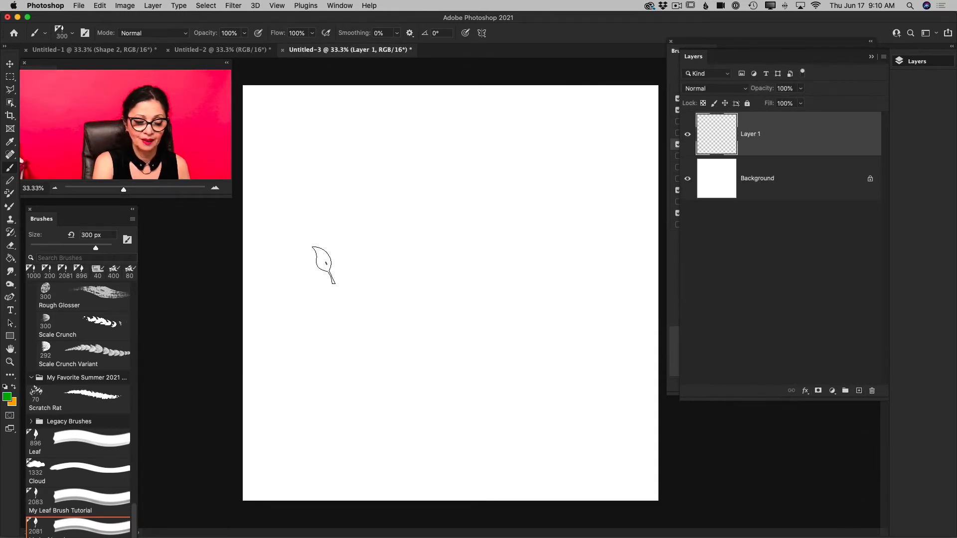
{"action": "mouse_move", "coordinate": [323, 265]}
{"action": "left_mouse_down"}
{"action": "mouse_move", "coordinate": [351, 226]}
{"action": "mouse_move", "coordinate": [407, 197]}
{"action": "mouse_move", "coordinate": [471, 200]}
{"action": "mouse_move", "coordinate": [455, 289]}
{"action": "mouse_move", "coordinate": [342, 302]}
{"action": "mouse_move", "coordinate": [280, 371]}
{"action": "mouse_move", "coordinate": [378, 403]}
{"action": "mouse_move", "coordinate": [446, 403]}
{"action": "left_mouse_up"}
{"action": "mouse_move", "coordinate": [546, 150]}
{"action": "left_mouse_down"}
{"action": "mouse_move", "coordinate": [613, 171]}
{"action": "mouse_move", "coordinate": [559, 244]}
{"action": "mouse_move", "coordinate": [576, 312]}
{"action": "mouse_move", "coordinate": [551, 372]}
{"action": "mouse_move", "coordinate": [502, 380]}
{"action": "mouse_move", "coordinate": [456, 366]}
{"action": "mouse_move", "coordinate": [436, 380]}
{"action": "left_mouse_up"}
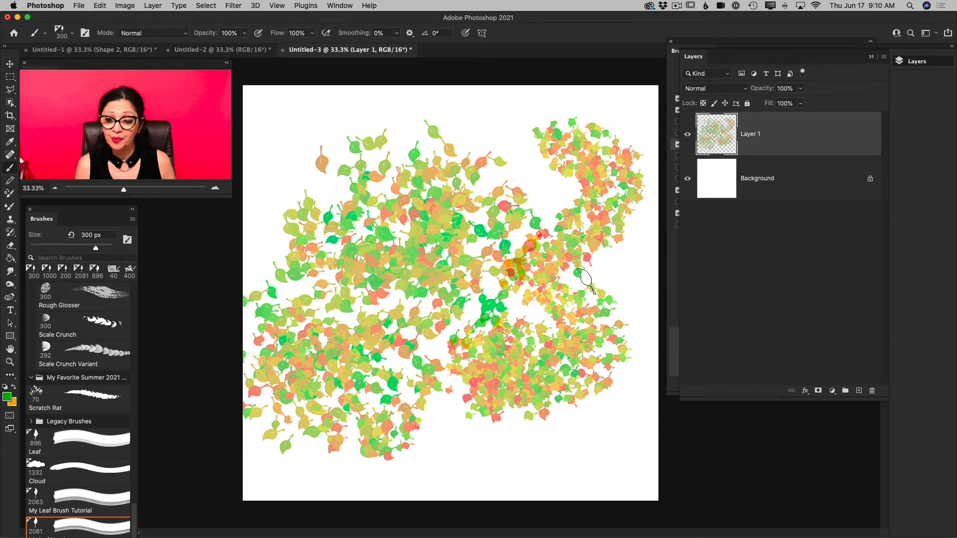
Step: Hide the painted leaf layer, add another new layer, and paint a horizontal strip of leaves along the canvas's upper edge
{"action": "left_click", "coordinate": [687, 132]}
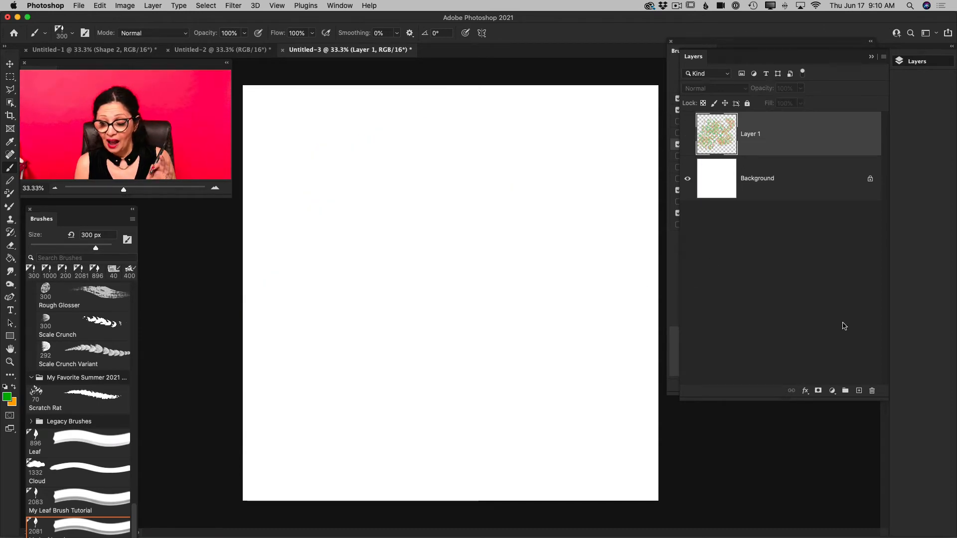
{"action": "left_click", "coordinate": [857, 392]}
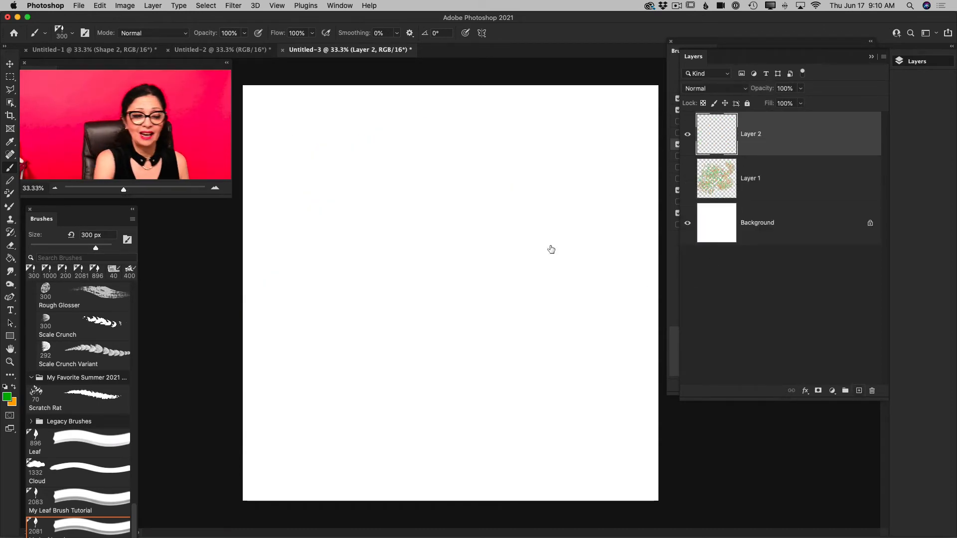
{"action": "left_click_drag", "start_coordinate": [274, 128], "coordinate": [548, 128]}
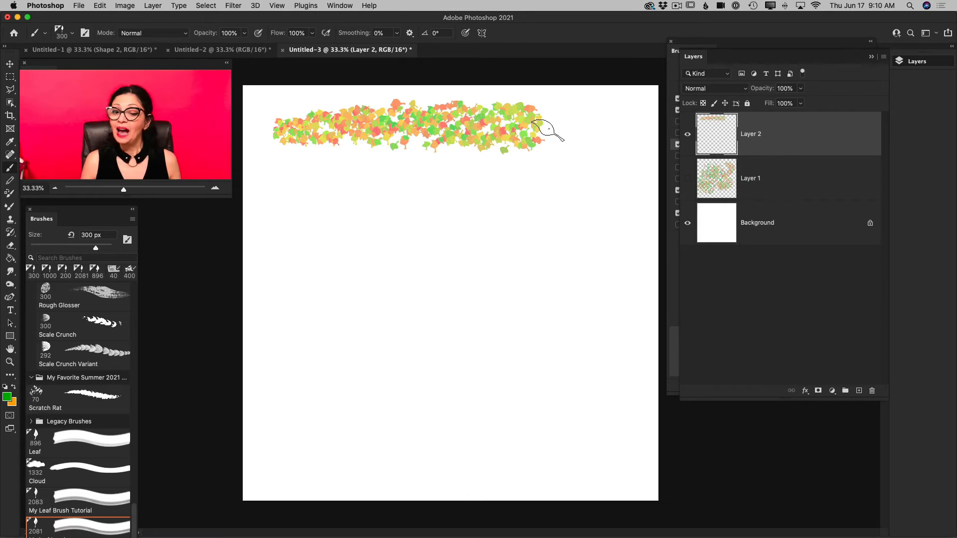
Step: Set Hue Jitter to 56%, Saturation Jitter to 42%, Brightness Jitter to 38% and Purity to +38%, and paint a second leaf strip below the first
{"action": "left_click", "coordinate": [670, 75]}
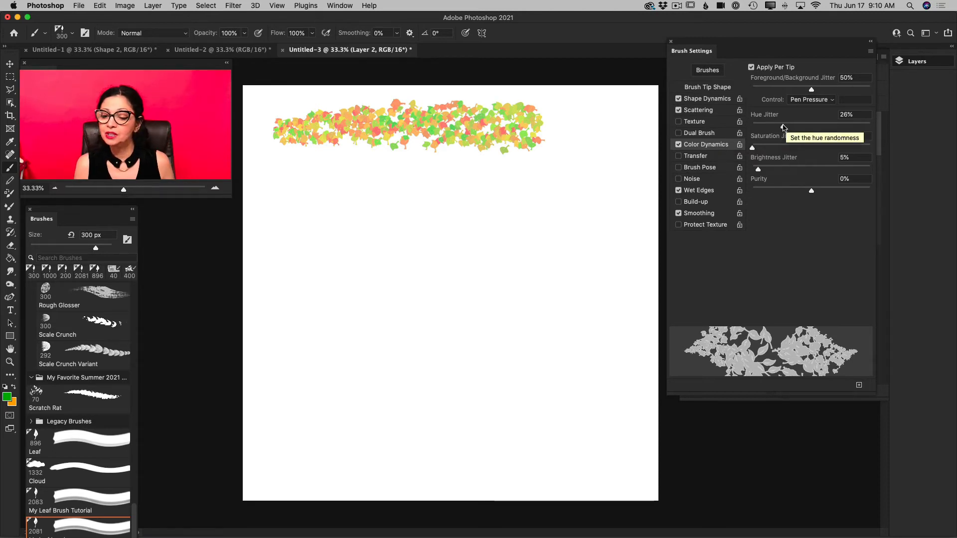
{"action": "left_click_drag", "start_coordinate": [783, 127], "coordinate": [818, 127]}
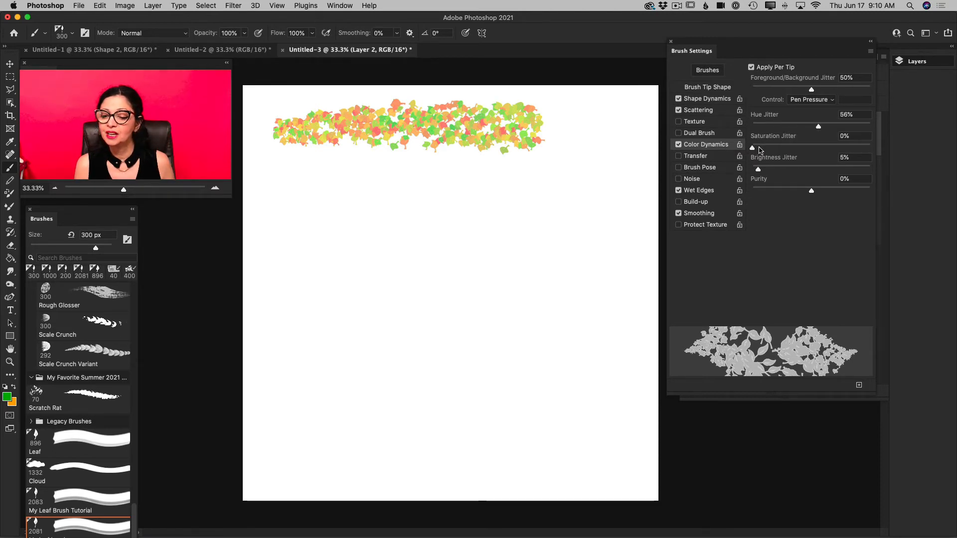
{"action": "left_click_drag", "start_coordinate": [752, 148], "coordinate": [834, 193]}
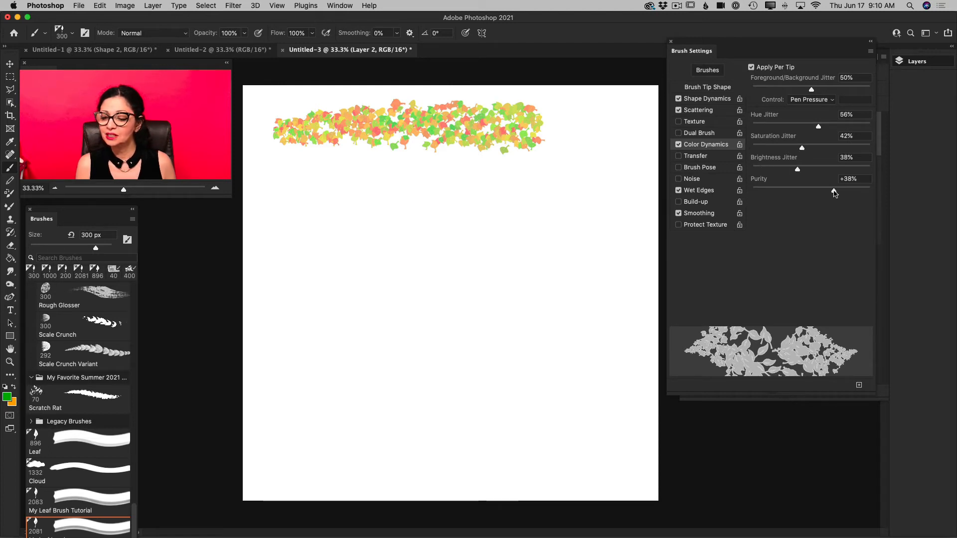
{"action": "mouse_move", "coordinate": [301, 227]}
{"action": "left_mouse_down"}
{"action": "mouse_move", "coordinate": [453, 220]}
{"action": "mouse_move", "coordinate": [536, 233]}
{"action": "left_mouse_up"}
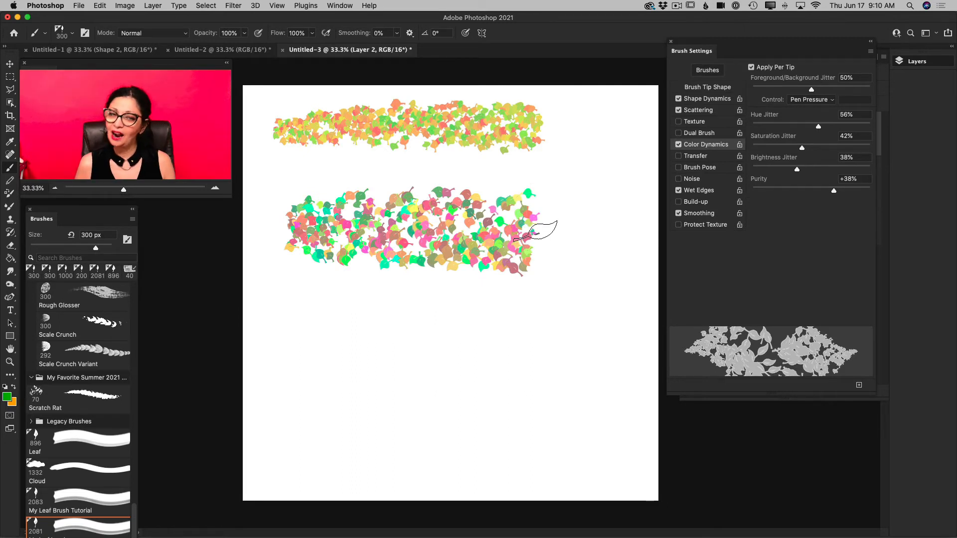
Step: Paint a third leaf strip below the second, set Saturation Jitter to 14%, and paint a fourth strip beneath it
{"action": "left_click_drag", "start_coordinate": [299, 309], "coordinate": [538, 324]}
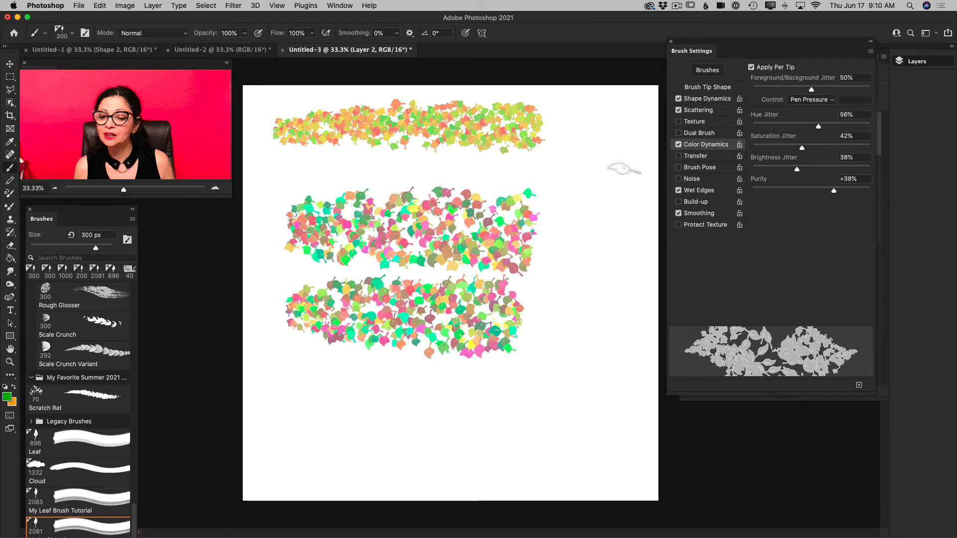
{"action": "left_click_drag", "start_coordinate": [801, 148], "coordinate": [769, 153]}
{"action": "left_click_drag", "start_coordinate": [278, 387], "coordinate": [453, 391]}
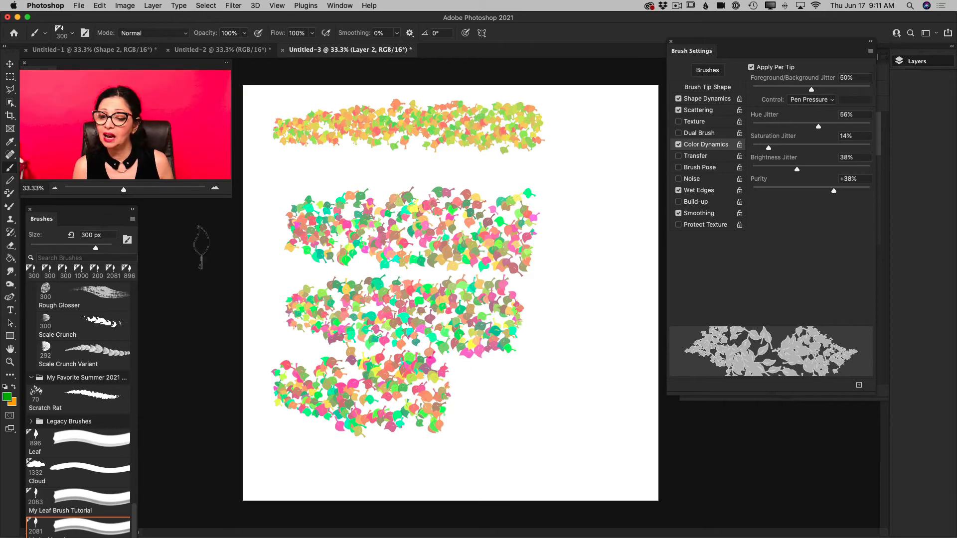
Step: Try Brightness Jitter at 88%, Hue Jitter at 9% and Brightness Jitter at 22% in turn, painting leaf patches after each change
{"action": "left_click_drag", "start_coordinate": [797, 168], "coordinate": [855, 169]}
{"action": "mouse_move", "coordinate": [475, 418]}
{"action": "left_mouse_down"}
{"action": "mouse_move", "coordinate": [556, 380]}
{"action": "mouse_move", "coordinate": [558, 321]}
{"action": "mouse_move", "coordinate": [585, 254]}
{"action": "mouse_move", "coordinate": [621, 284]}
{"action": "mouse_move", "coordinate": [604, 412]}
{"action": "left_mouse_up"}
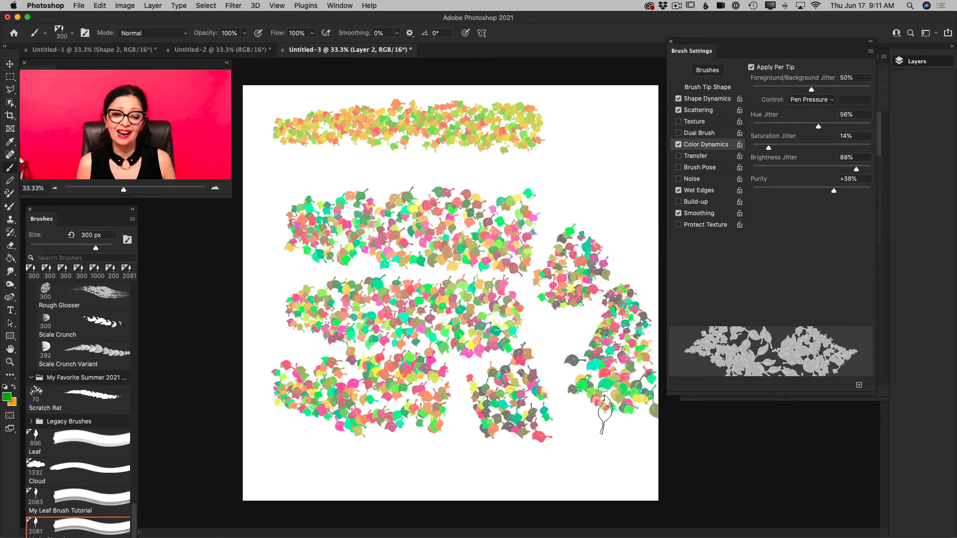
{"action": "left_click_drag", "start_coordinate": [818, 126], "coordinate": [763, 127]}
{"action": "mouse_move", "coordinate": [521, 165]}
{"action": "left_mouse_down"}
{"action": "mouse_move", "coordinate": [593, 123]}
{"action": "mouse_move", "coordinate": [634, 182]}
{"action": "mouse_move", "coordinate": [441, 212]}
{"action": "left_mouse_up"}
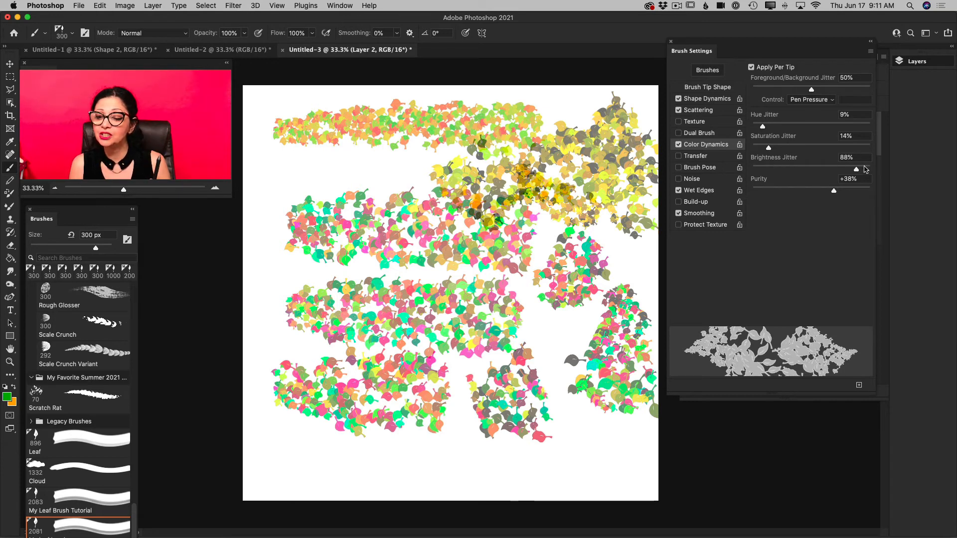
{"action": "left_click_drag", "start_coordinate": [856, 170], "coordinate": [779, 171]}
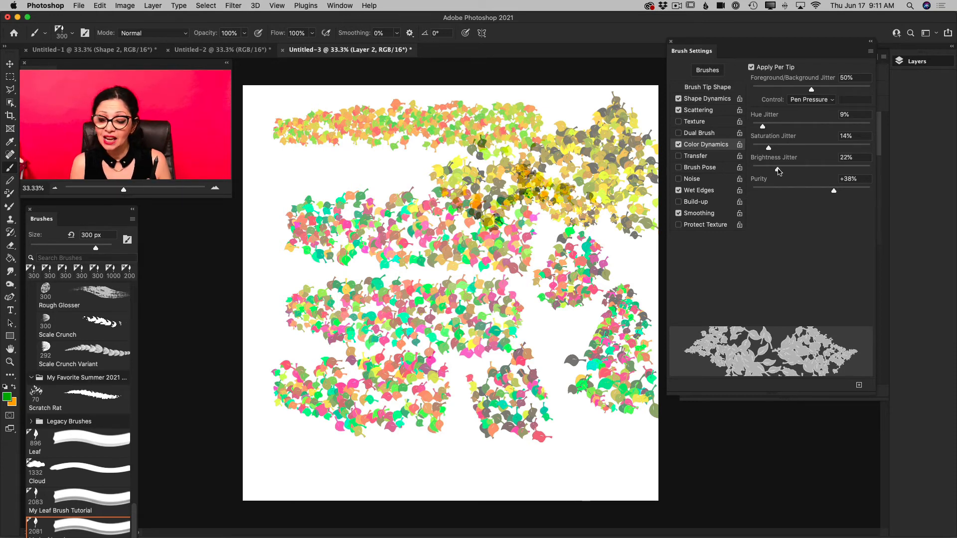
{"action": "mouse_move", "coordinate": [278, 167]}
{"action": "left_mouse_down"}
{"action": "mouse_move", "coordinate": [367, 189]}
{"action": "mouse_move", "coordinate": [256, 257]}
{"action": "mouse_move", "coordinate": [273, 384]}
{"action": "left_mouse_up"}
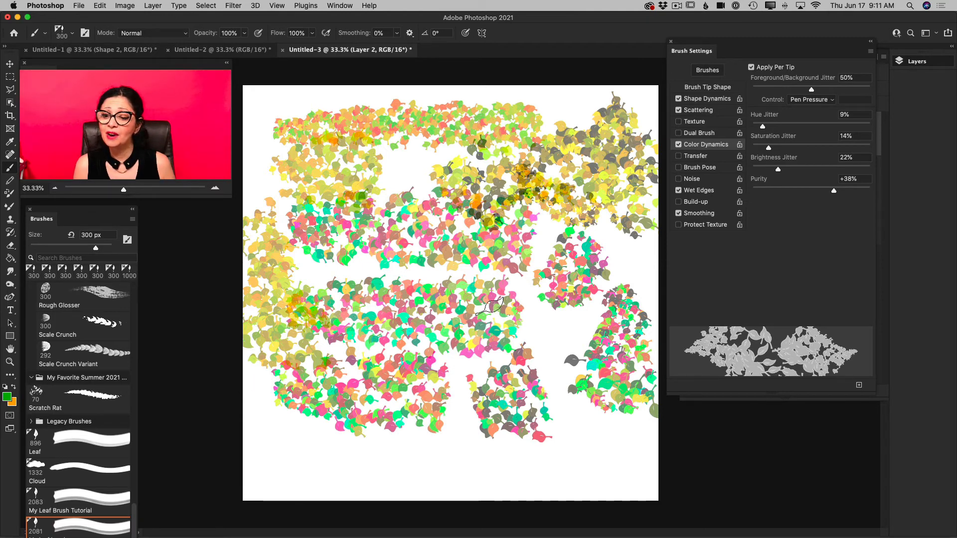
Step: Set the brush tip Spacing to 64% and paint small leaves on a new layer with Layer 2 hidden
{"action": "left_click", "coordinate": [696, 88]}
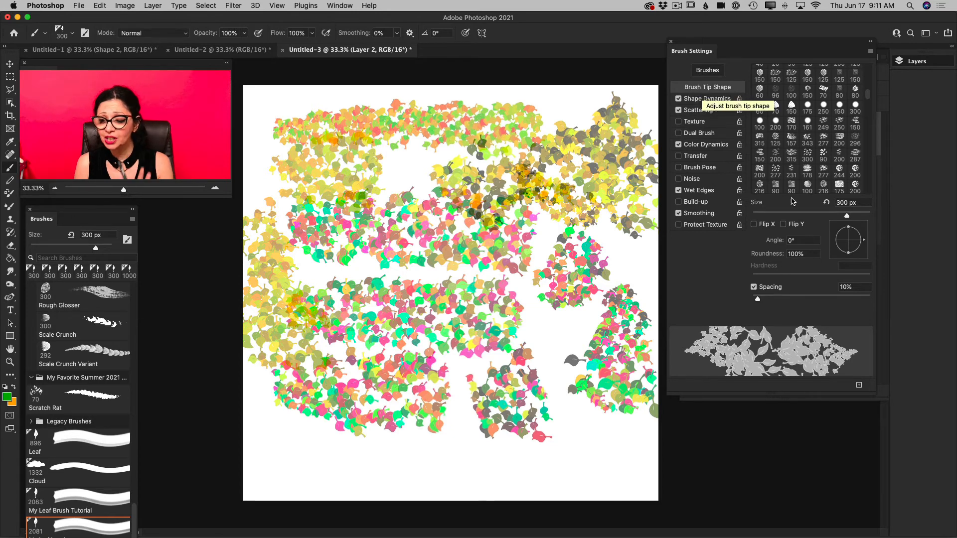
{"action": "left_click_drag", "start_coordinate": [758, 299], "coordinate": [790, 300]}
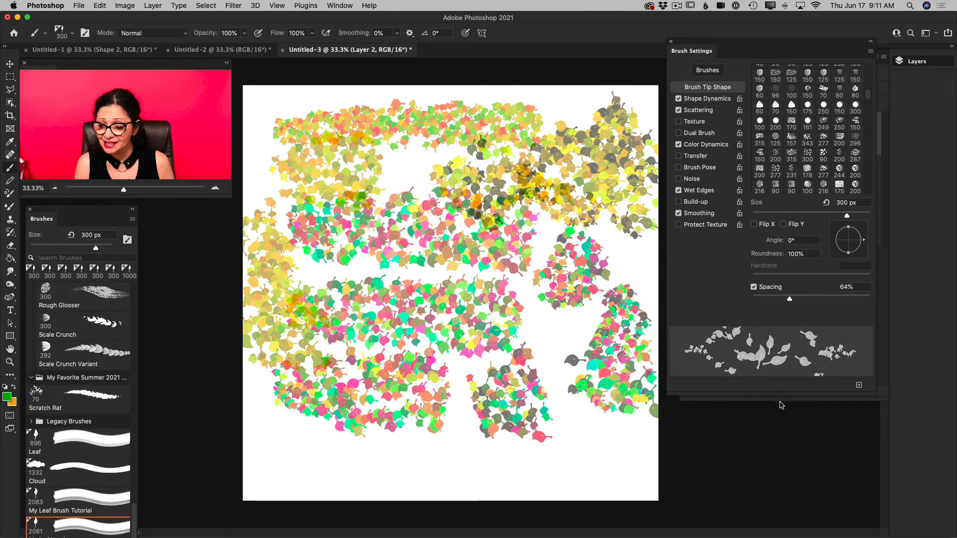
{"action": "key", "text": "F7"}
{"action": "left_click", "coordinate": [687, 134]}
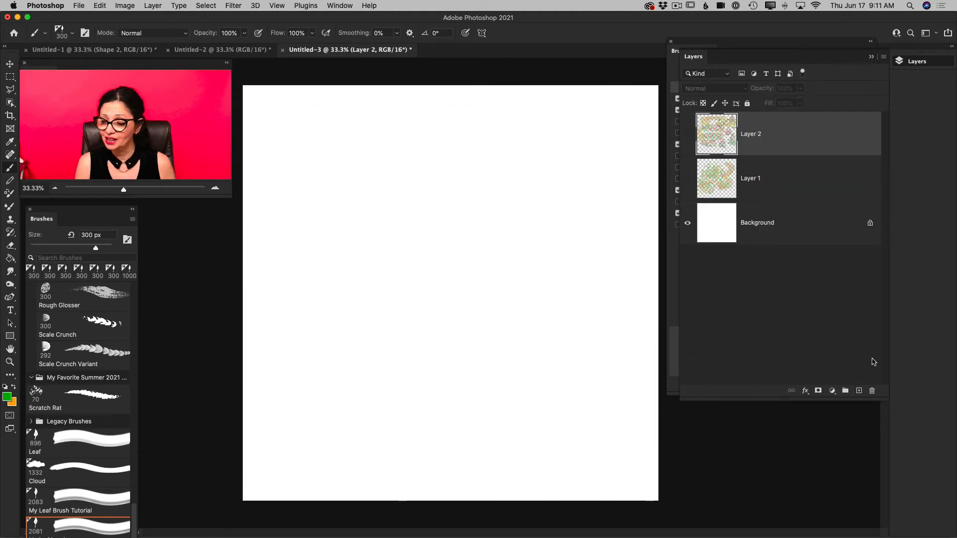
{"action": "left_click", "coordinate": [858, 392]}
{"action": "mouse_move", "coordinate": [299, 160]}
{"action": "left_mouse_down"}
{"action": "mouse_move", "coordinate": [314, 174]}
{"action": "mouse_move", "coordinate": [391, 140]}
{"action": "mouse_move", "coordinate": [422, 194]}
{"action": "mouse_move", "coordinate": [333, 239]}
{"action": "mouse_move", "coordinate": [363, 310]}
{"action": "left_mouse_up"}
Step: Enlarge the brush to 900 px and paint large scattered leaves across the canvas on Layer 3
{"action": "key", "text": "bracketright"}
{"action": "key", "text": "bracketright"}
{"action": "key", "text": "bracketright"}
{"action": "key", "text": "bracketright"}
{"action": "key", "text": "bracketright"}
{"action": "key", "text": "bracketright"}
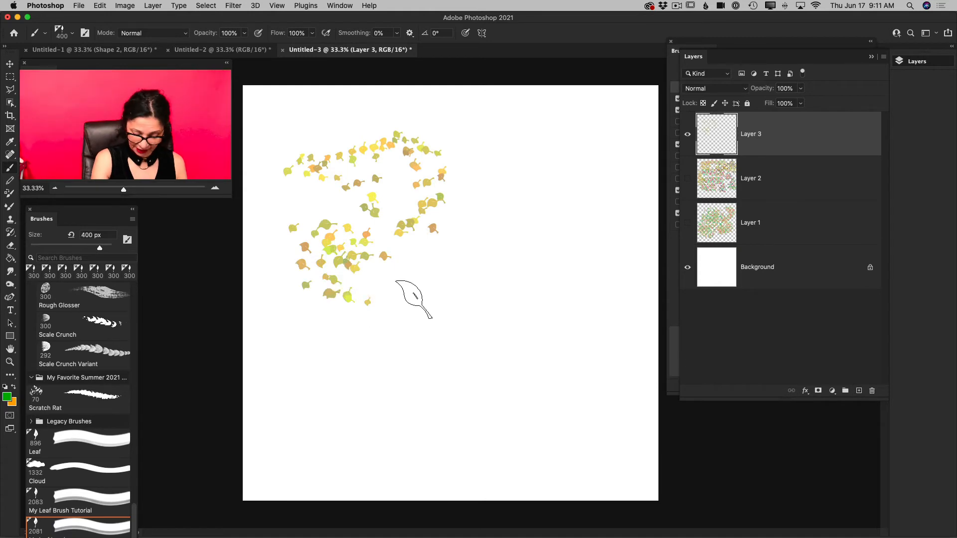
{"action": "left_click_drag", "start_coordinate": [419, 296], "coordinate": [459, 269]}
{"action": "mouse_move", "coordinate": [563, 274]}
{"action": "left_mouse_down"}
{"action": "mouse_move", "coordinate": [477, 348]}
{"action": "mouse_move", "coordinate": [355, 380]}
{"action": "mouse_move", "coordinate": [414, 363]}
{"action": "mouse_move", "coordinate": [365, 217]}
{"action": "mouse_move", "coordinate": [388, 311]}
{"action": "left_mouse_up"}
Step: Set the brush tip Spacing to 31% and paint more large leaves over the canvas's lower-right area
{"action": "left_click", "coordinate": [673, 68]}
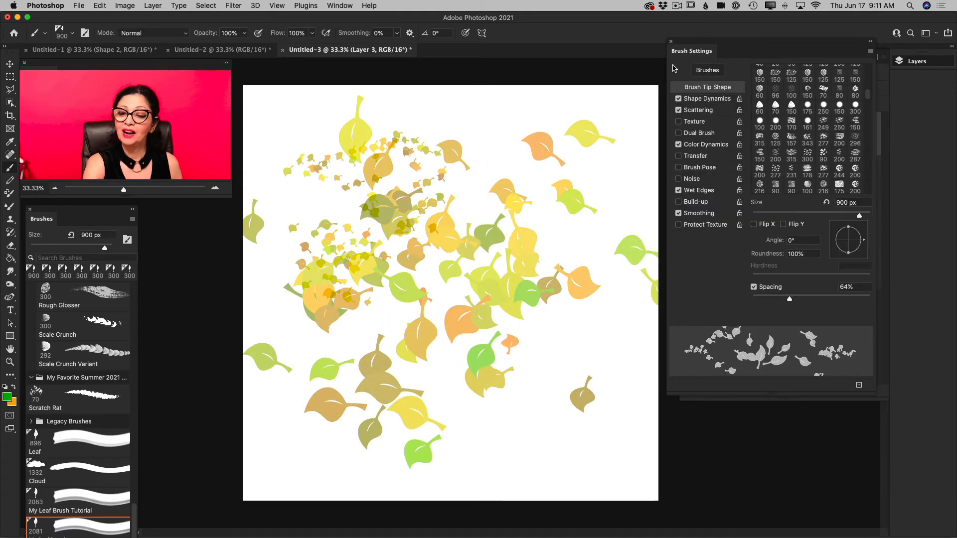
{"action": "left_click_drag", "start_coordinate": [788, 302], "coordinate": [771, 300]}
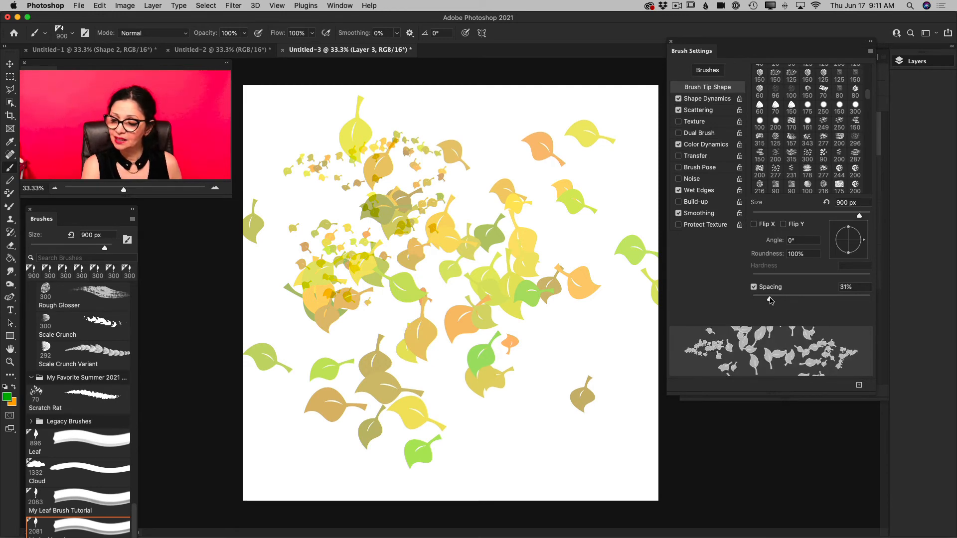
{"action": "mouse_move", "coordinate": [523, 421]}
{"action": "left_mouse_down"}
{"action": "mouse_move", "coordinate": [566, 352]}
{"action": "mouse_move", "coordinate": [474, 396]}
{"action": "mouse_move", "coordinate": [484, 426]}
{"action": "left_mouse_up"}
Step: Reduce the brush to 200 px and paint small leaves over the canvas's upper-right area
{"action": "key", "text": "bracketleft"}
{"action": "key", "text": "bracketleft"}
{"action": "key", "text": "bracketleft"}
{"action": "key", "text": "bracketleft"}
{"action": "key", "text": "bracketleft"}
{"action": "key", "text": "bracketleft"}
{"action": "key", "text": "bracketleft"}
{"action": "key", "text": "bracketleft"}
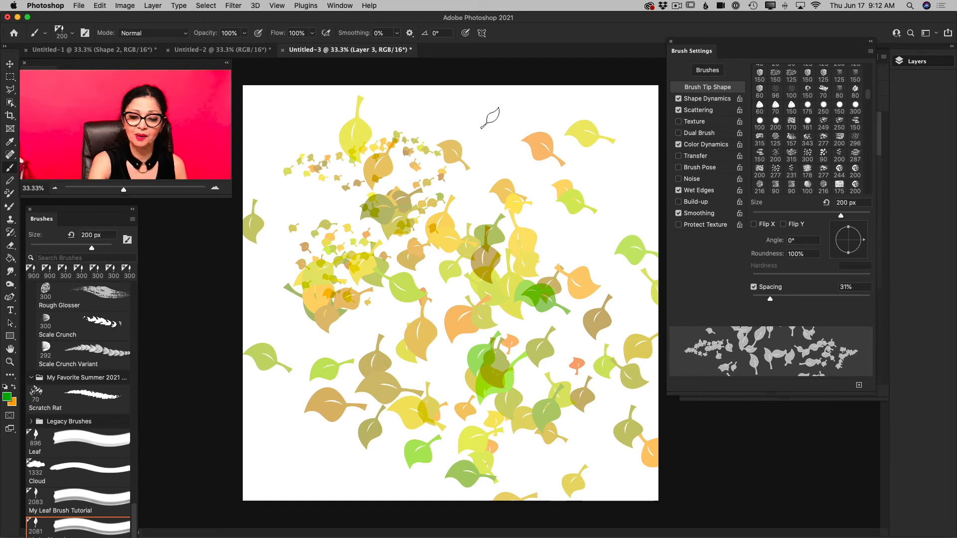
{"action": "mouse_move", "coordinate": [489, 115]}
{"action": "left_mouse_down"}
{"action": "mouse_move", "coordinate": [464, 138]}
{"action": "mouse_move", "coordinate": [503, 156]}
{"action": "mouse_move", "coordinate": [542, 149]}
{"action": "mouse_move", "coordinate": [562, 108]}
{"action": "mouse_move", "coordinate": [591, 181]}
{"action": "mouse_move", "coordinate": [550, 257]}
{"action": "left_mouse_up"}
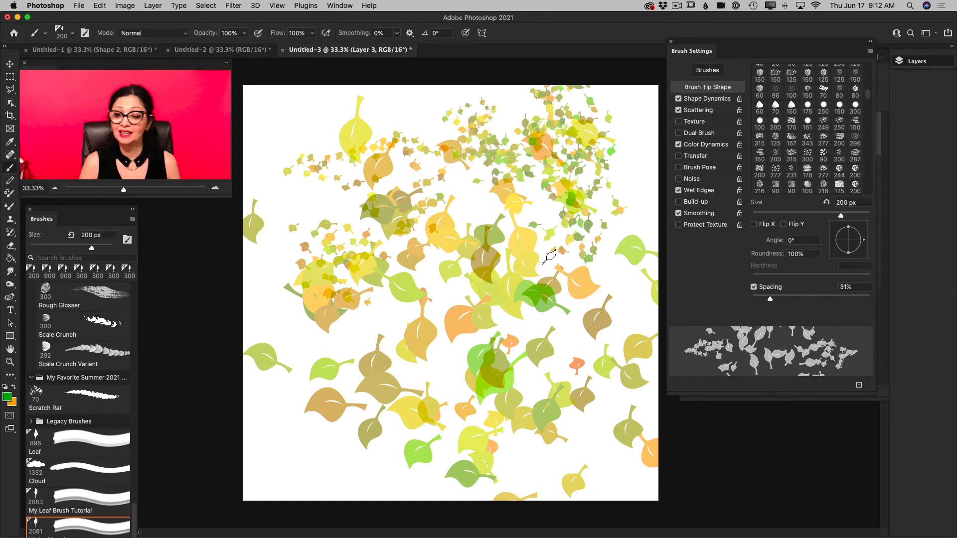
Step: Hide Layer 3 and add a new layer above it
{"action": "key", "text": "F7"}
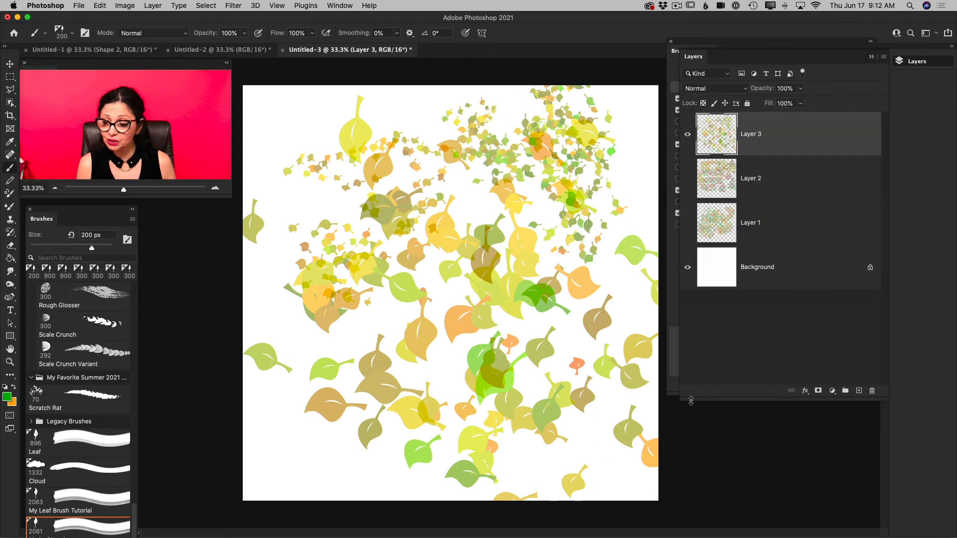
{"action": "left_click", "coordinate": [687, 136]}
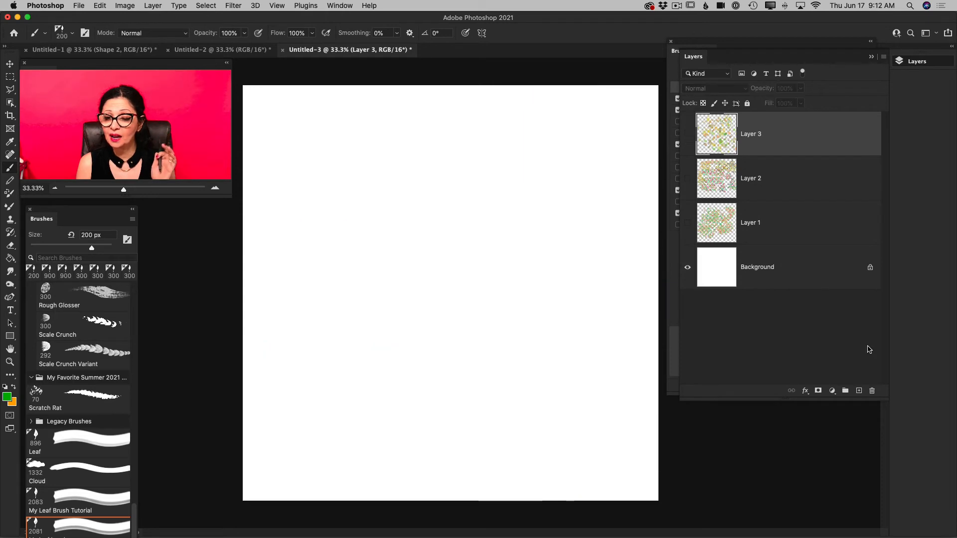
{"action": "left_click", "coordinate": [859, 391]}
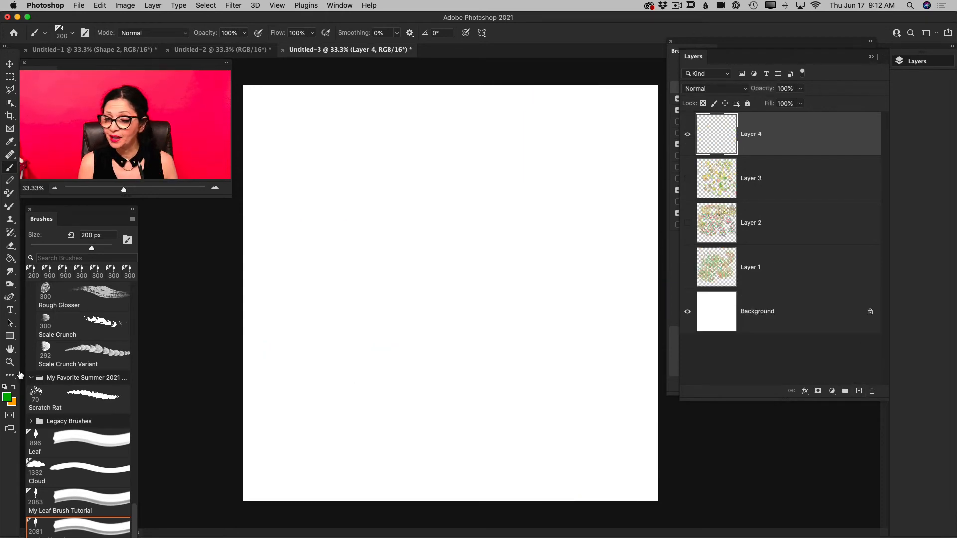
Step: Change the foreground color to bright red
{"action": "left_click", "coordinate": [7, 399]}
{"action": "left_click", "coordinate": [524, 434]}
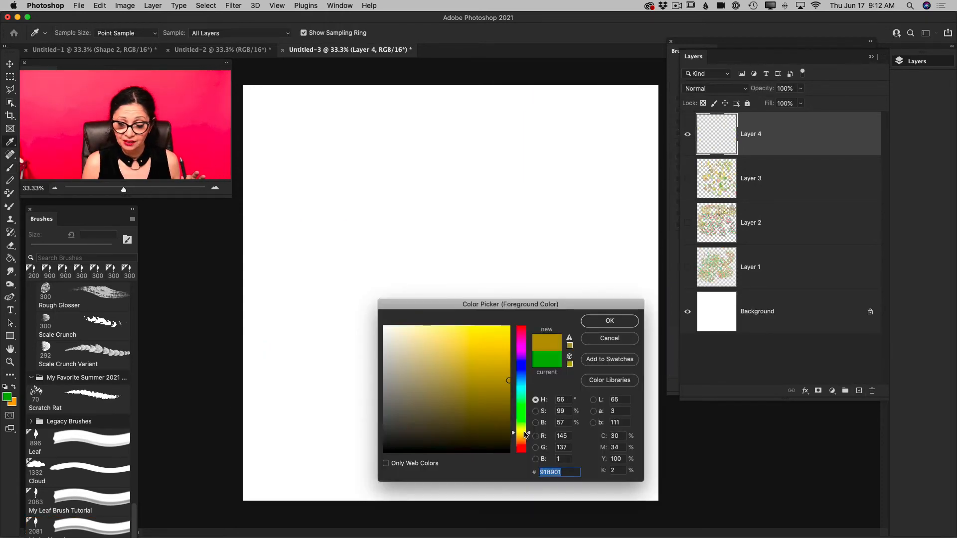
{"action": "left_click", "coordinate": [523, 451]}
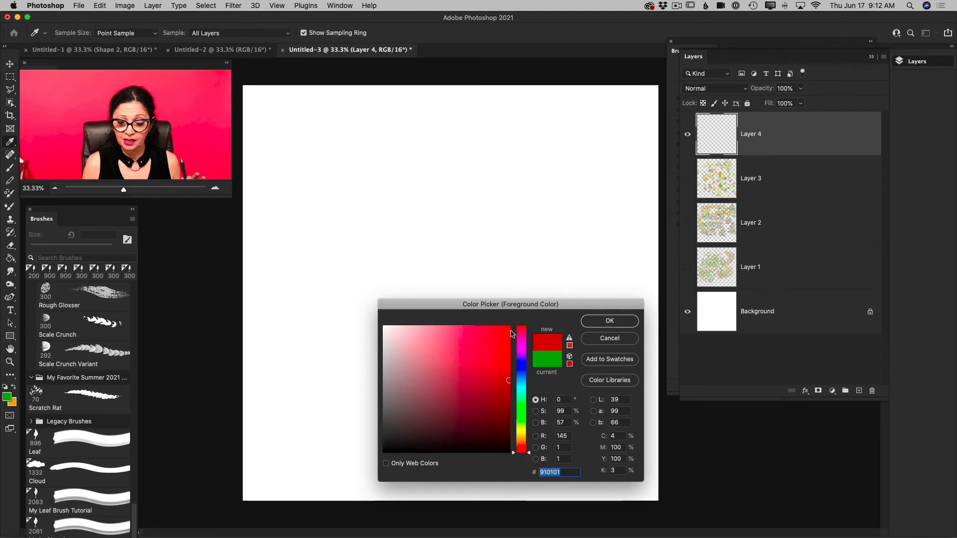
{"action": "left_click", "coordinate": [607, 321]}
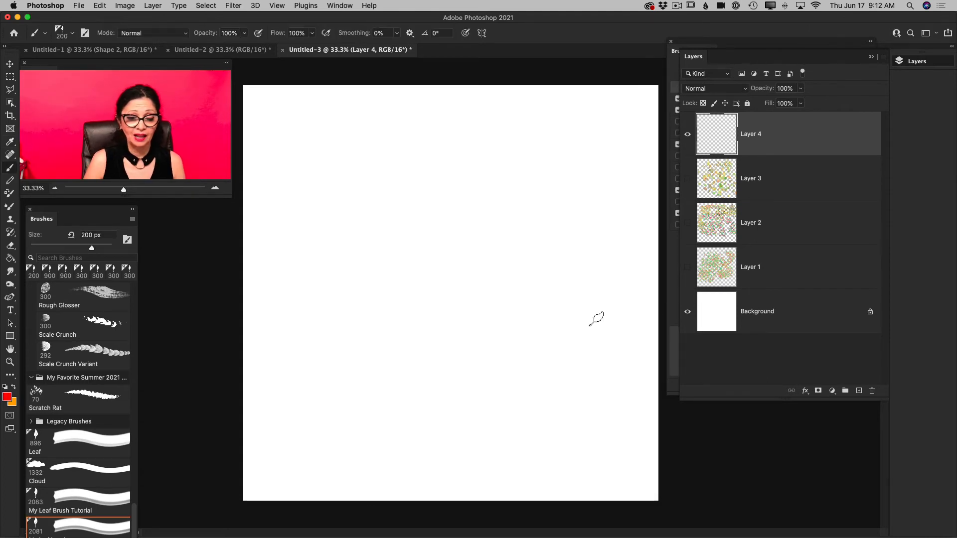
Step: Paint small red and orange leaves over the canvas's upper area, and enlarge the brush to 500 px
{"action": "mouse_move", "coordinate": [333, 137]}
{"action": "left_mouse_down"}
{"action": "mouse_move", "coordinate": [364, 171]}
{"action": "mouse_move", "coordinate": [470, 214]}
{"action": "mouse_move", "coordinate": [303, 266]}
{"action": "mouse_move", "coordinate": [448, 225]}
{"action": "mouse_move", "coordinate": [563, 257]}
{"action": "left_mouse_up"}
{"action": "key", "text": "bracketright"}
{"action": "key", "text": "bracketright"}
{"action": "key", "text": "bracketright"}
{"action": "key", "text": "bracketright"}
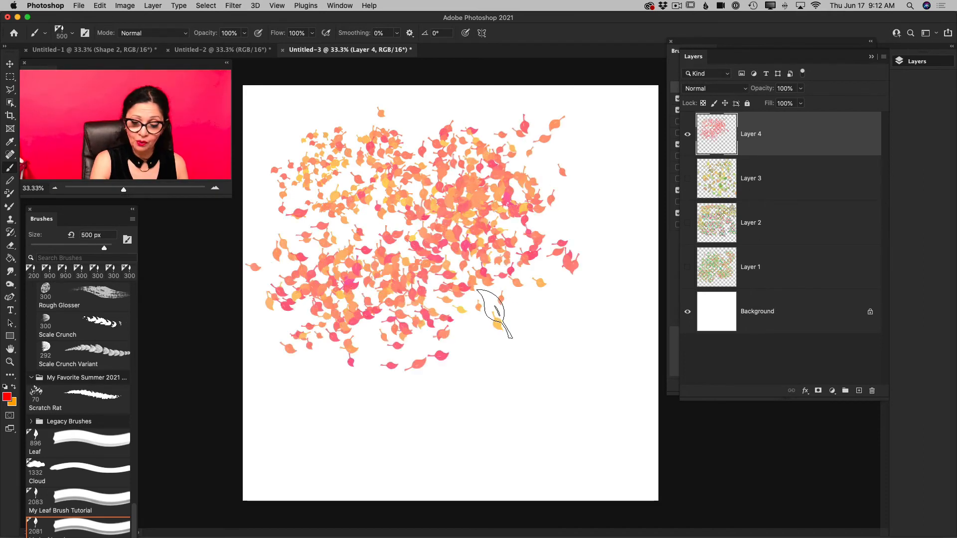
Step: Enlarge the brush to 1600 px, hide Layer 4, and add a new layer above it
{"action": "key", "text": "bracketright"}
{"action": "key", "text": "bracketright"}
{"action": "key", "text": "bracketright"}
{"action": "key", "text": "bracketright"}
{"action": "key", "text": "bracketright"}
{"action": "key", "text": "bracketright"}
{"action": "key", "text": "bracketright"}
{"action": "key", "text": "bracketright"}
{"action": "key", "text": "bracketright"}
{"action": "key", "text": "bracketright"}
{"action": "key", "text": "bracketright"}
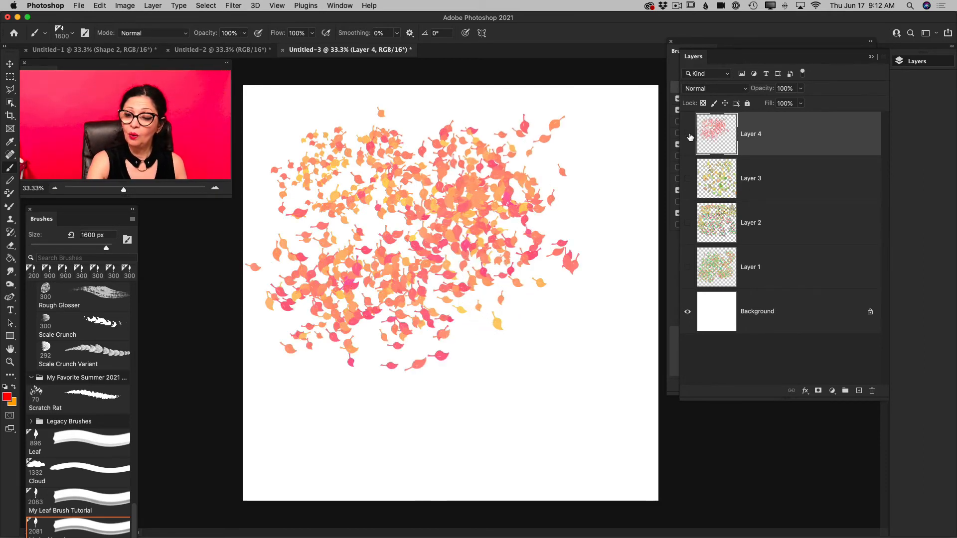
{"action": "left_click", "coordinate": [688, 135]}
{"action": "left_click", "coordinate": [858, 390]}
Step: Enlarge the brush to 2300 px and stamp four separate leaves on the new layer
{"action": "key", "text": "bracketright"}
{"action": "key", "text": "bracketright"}
{"action": "key", "text": "bracketright"}
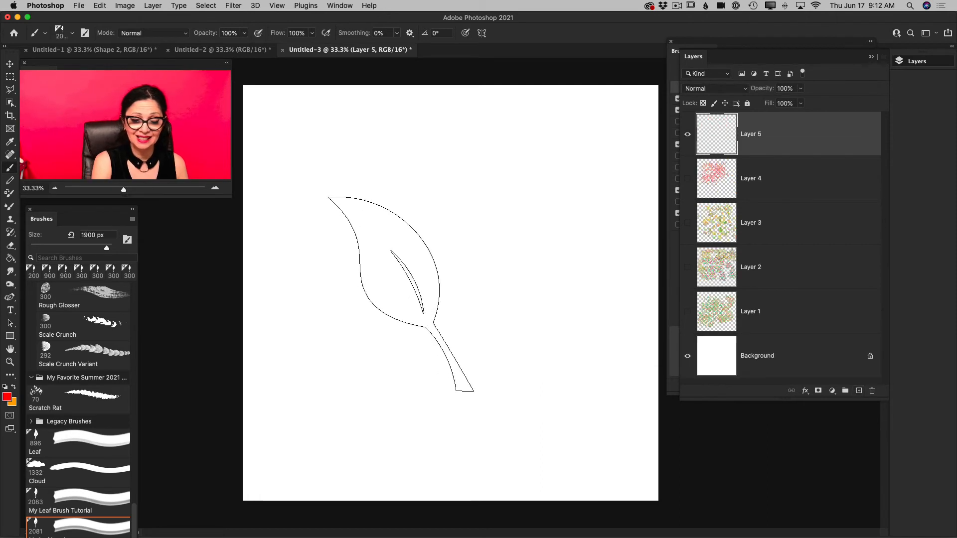
{"action": "key", "text": "bracketright"}
{"action": "key", "text": "bracketright"}
{"action": "key", "text": "bracketright"}
{"action": "key", "text": "bracketright"}
{"action": "left_click", "coordinate": [395, 290]}
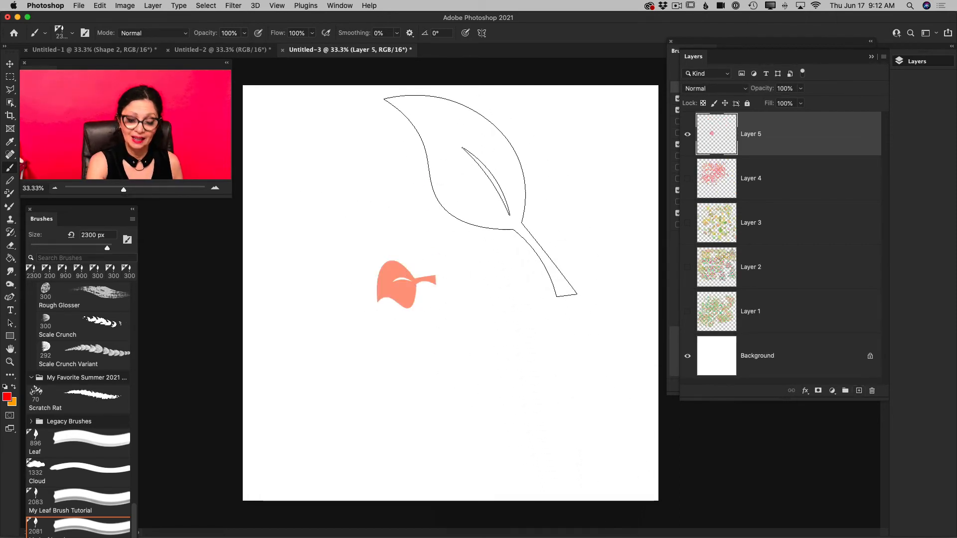
{"action": "left_click", "coordinate": [481, 197]}
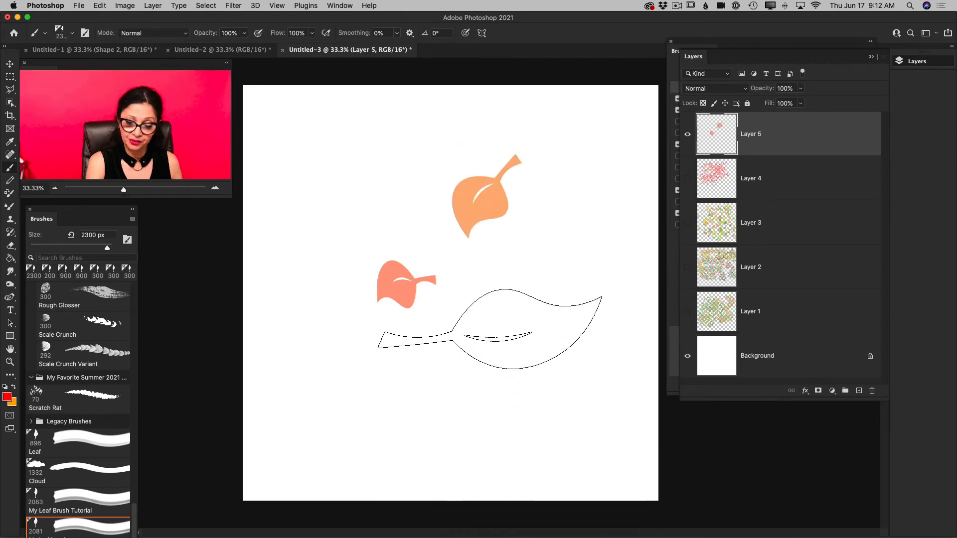
{"action": "left_click", "coordinate": [491, 323]}
{"action": "left_click", "coordinate": [347, 175]}
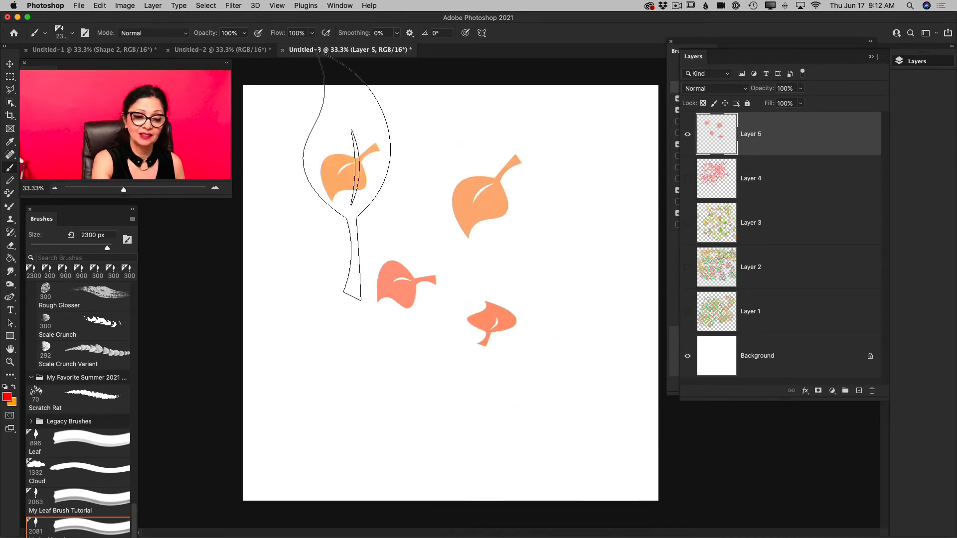
Step: Reduce the brush to 1400 px and fill most of the canvas with large overlapping leaves
{"action": "key", "text": "bracketleft"}
{"action": "key", "text": "bracketleft"}
{"action": "key", "text": "bracketleft"}
{"action": "key", "text": "bracketleft"}
{"action": "key", "text": "bracketleft"}
{"action": "key", "text": "bracketleft"}
{"action": "key", "text": "bracketleft"}
{"action": "key", "text": "bracketleft"}
{"action": "key", "text": "bracketleft"}
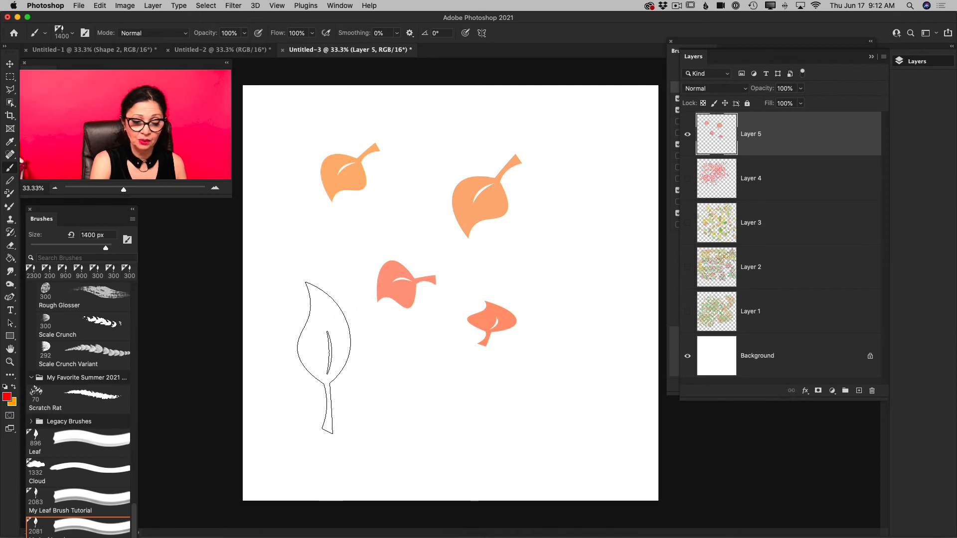
{"action": "mouse_move", "coordinate": [328, 357]}
{"action": "left_mouse_down"}
{"action": "mouse_move", "coordinate": [317, 256]}
{"action": "mouse_move", "coordinate": [436, 364]}
{"action": "mouse_move", "coordinate": [506, 299]}
{"action": "mouse_move", "coordinate": [384, 391]}
{"action": "mouse_move", "coordinate": [603, 310]}
{"action": "mouse_move", "coordinate": [364, 459]}
{"action": "mouse_move", "coordinate": [321, 200]}
{"action": "mouse_move", "coordinate": [573, 349]}
{"action": "mouse_move", "coordinate": [558, 358]}
{"action": "left_mouse_up"}
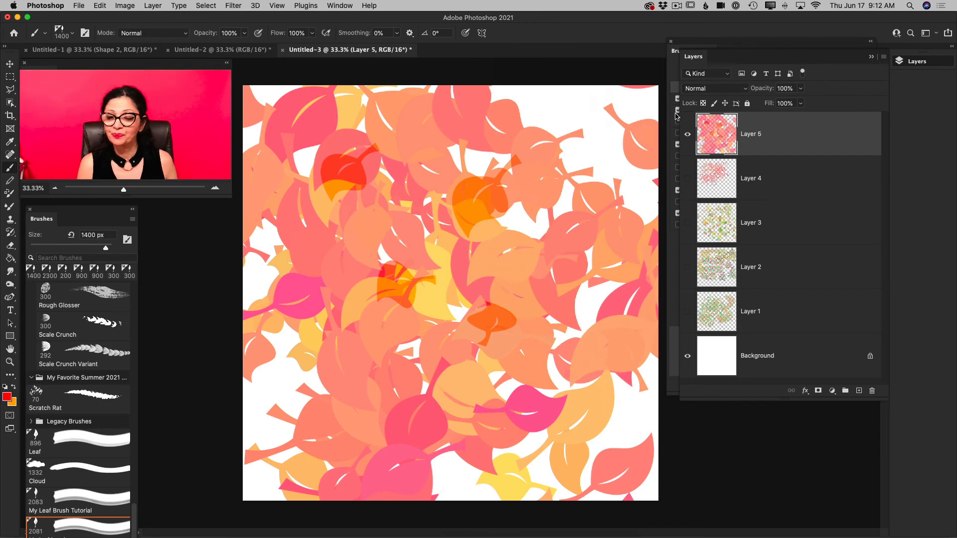
Step: Hide Layer 5, add a new layer above it, and reduce the brush to 500 px
{"action": "left_click", "coordinate": [687, 134]}
{"action": "left_click", "coordinate": [858, 391]}
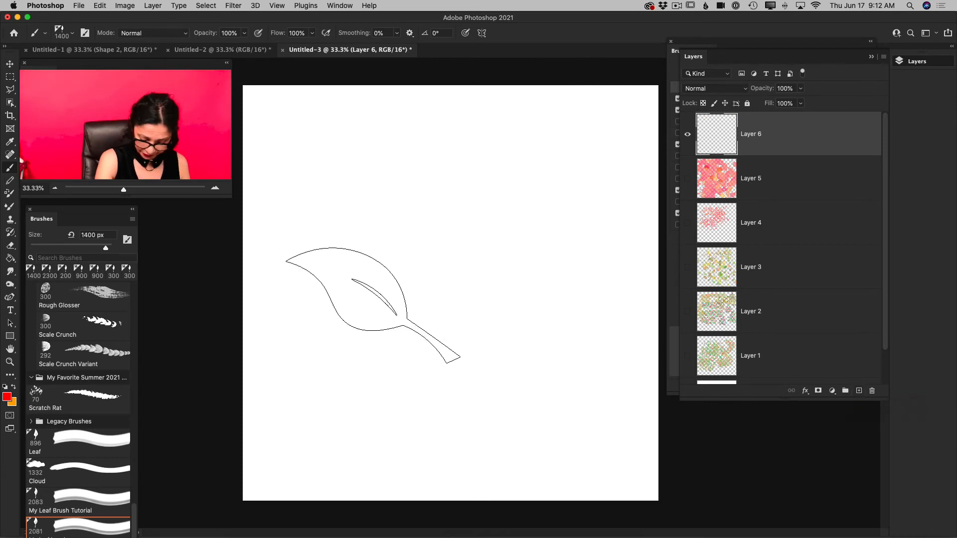
{"action": "key", "text": "bracketleft"}
{"action": "key", "text": "bracketleft"}
{"action": "key", "text": "bracketleft"}
{"action": "key", "text": "bracketleft"}
{"action": "key", "text": "bracketleft"}
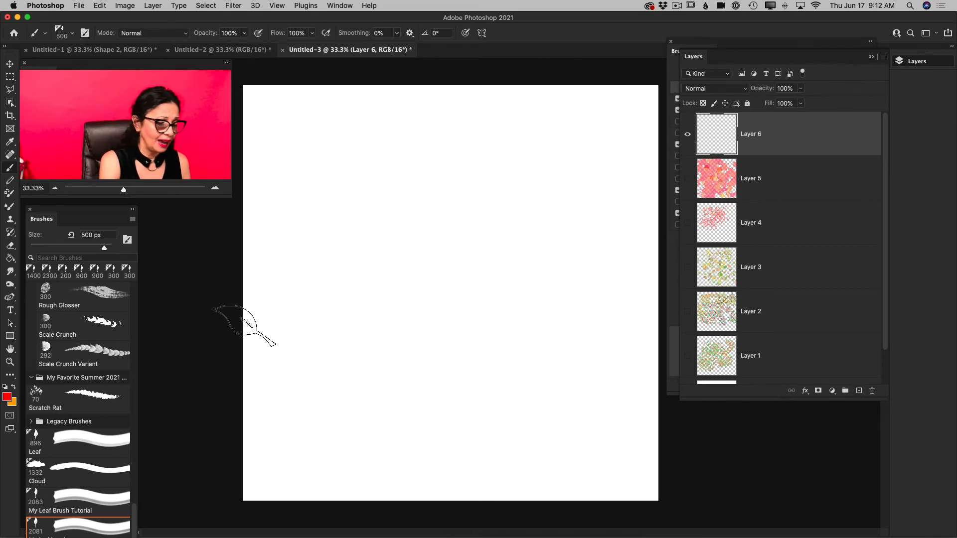
Step: Change the foreground color to bright green and return to the Brush tool
{"action": "left_click", "coordinate": [7, 396]}
{"action": "left_click", "coordinate": [520, 418]}
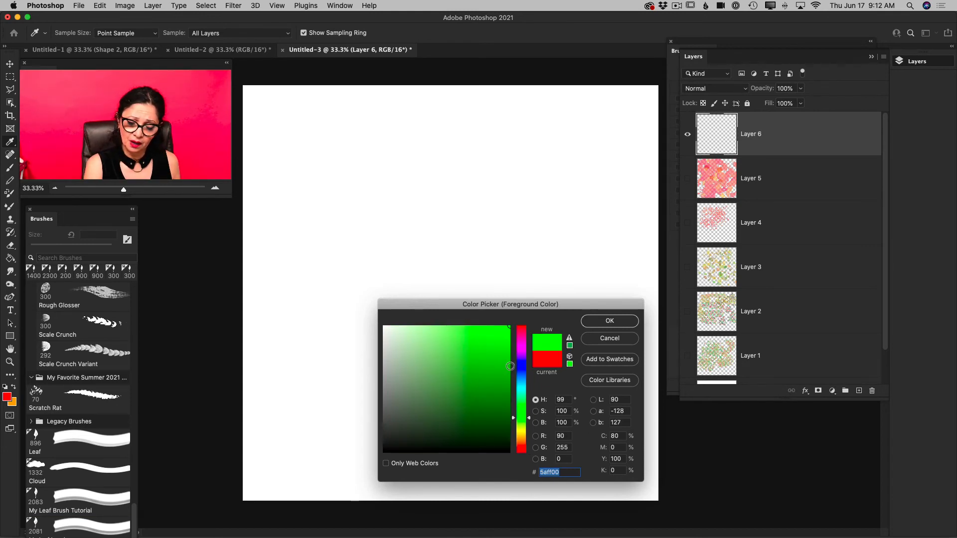
{"action": "left_click_drag", "start_coordinate": [506, 368], "coordinate": [508, 345]}
{"action": "left_click", "coordinate": [598, 324]}
{"action": "key", "text": "b"}
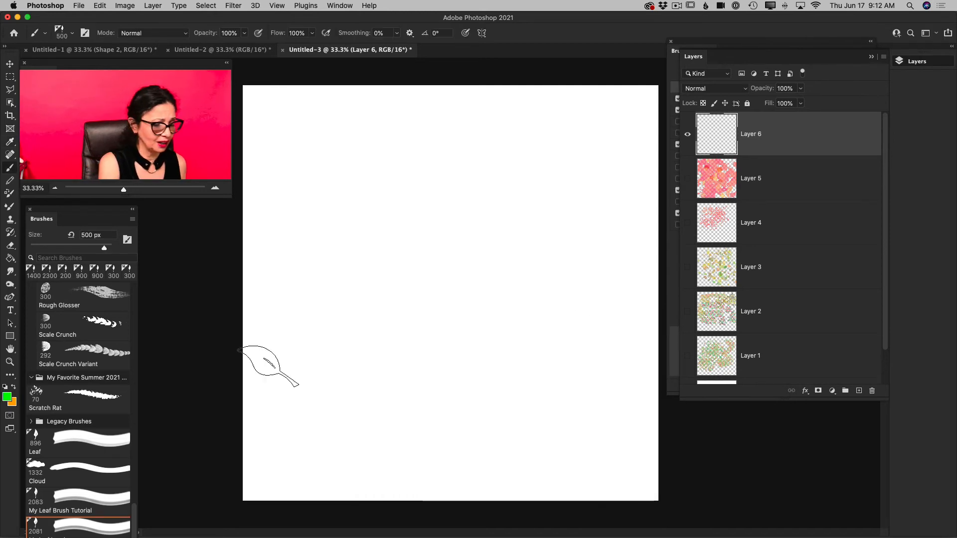
Step: Change the background color to dark green #448d04 and return to the Brush tool
{"action": "left_click", "coordinate": [12, 403]}
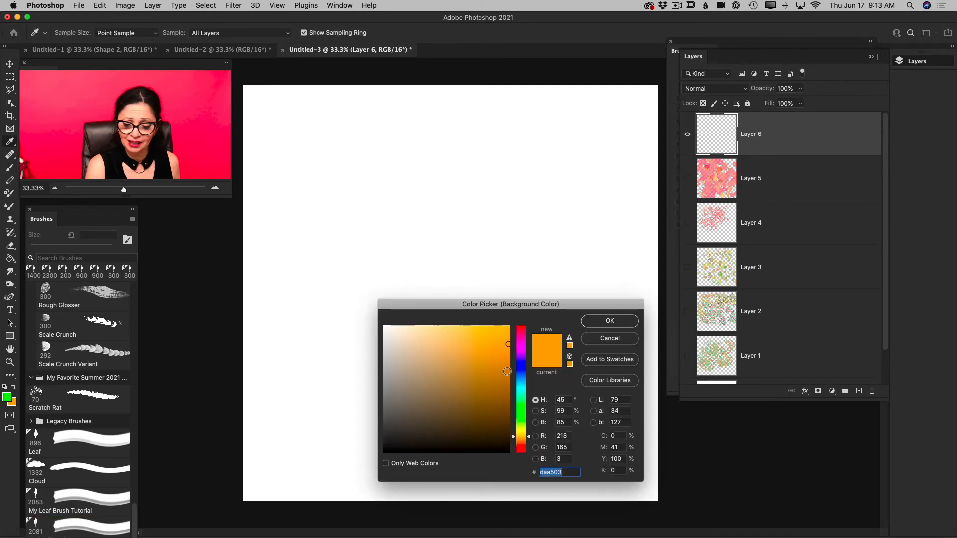
{"action": "left_click", "coordinate": [521, 420]}
{"action": "left_click_drag", "start_coordinate": [507, 364], "coordinate": [504, 383]}
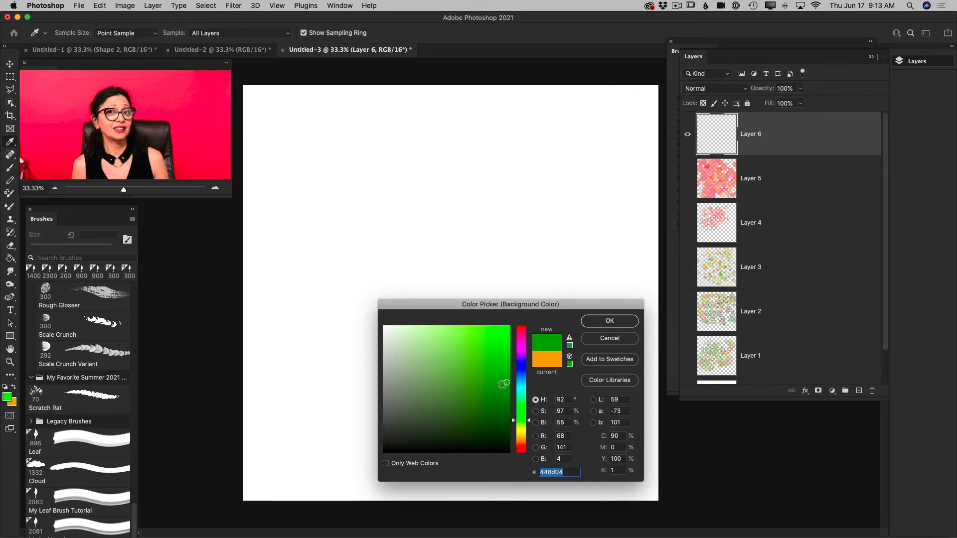
{"action": "left_click", "coordinate": [609, 320]}
{"action": "key", "text": "b"}
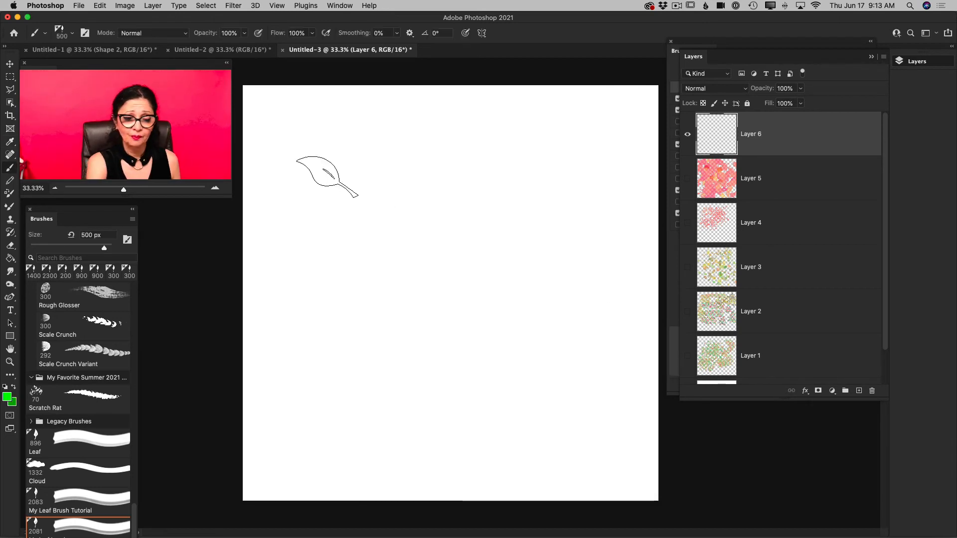
Step: Paint scattered overlapping green leaves across the upper and left areas of the canvas on Layer 6
{"action": "mouse_move", "coordinate": [327, 174]}
{"action": "left_mouse_down"}
{"action": "mouse_move", "coordinate": [376, 175]}
{"action": "mouse_move", "coordinate": [374, 220]}
{"action": "mouse_move", "coordinate": [368, 191]}
{"action": "mouse_move", "coordinate": [329, 184]}
{"action": "mouse_move", "coordinate": [438, 171]}
{"action": "mouse_move", "coordinate": [501, 214]}
{"action": "mouse_move", "coordinate": [482, 264]}
{"action": "mouse_move", "coordinate": [623, 199]}
{"action": "mouse_move", "coordinate": [481, 309]}
{"action": "mouse_move", "coordinate": [342, 316]}
{"action": "mouse_move", "coordinate": [354, 381]}
{"action": "left_mouse_up"}
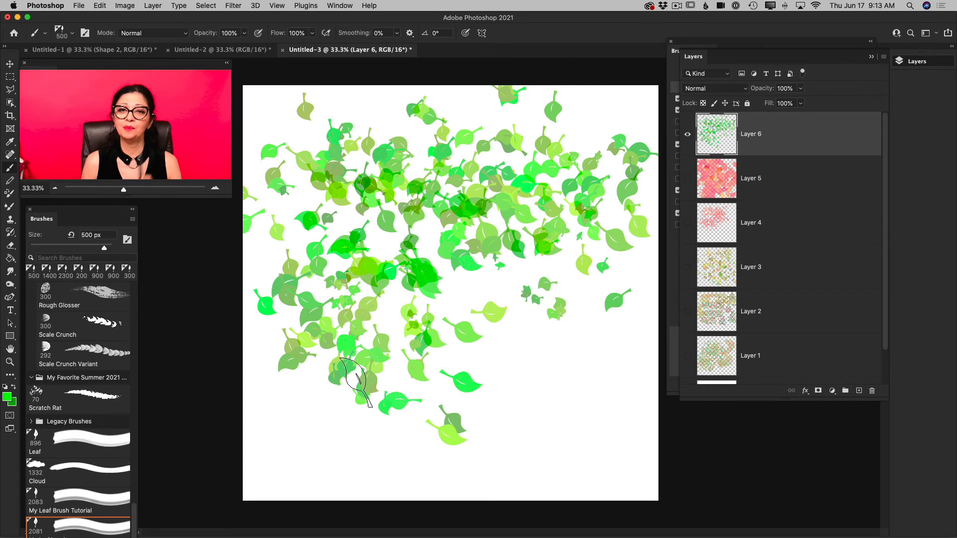
Step: Widen the Brushes panel and save the current brush as "My leaf brush adjusted", including its size, tool settings and color
{"action": "mouse_move", "coordinate": [90, 213]}
{"action": "left_mouse_down"}
{"action": "mouse_move", "coordinate": [339, 198]}
{"action": "mouse_move", "coordinate": [366, 92]}
{"action": "left_mouse_up"}
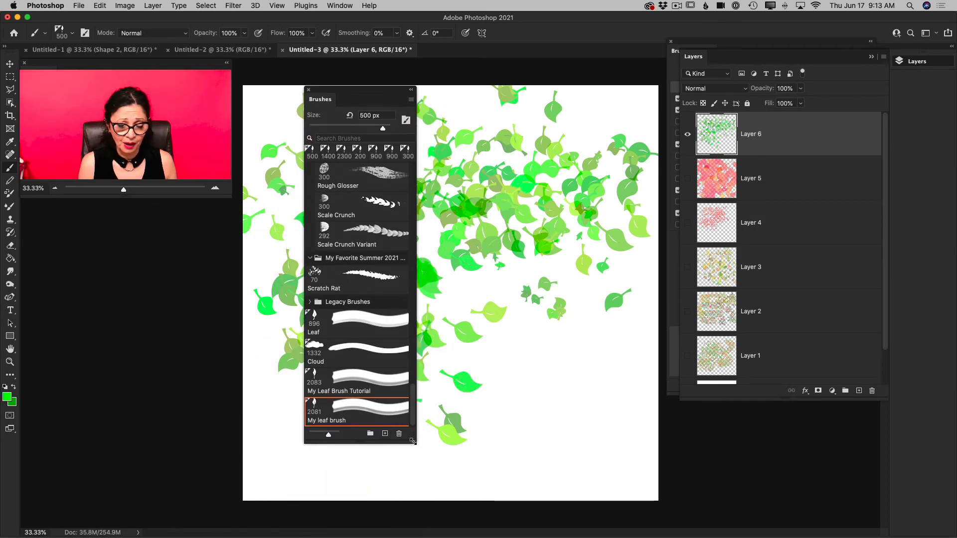
{"action": "mouse_move", "coordinate": [413, 441]}
{"action": "left_mouse_down"}
{"action": "mouse_move", "coordinate": [545, 421]}
{"action": "mouse_move", "coordinate": [614, 439]}
{"action": "left_mouse_up"}
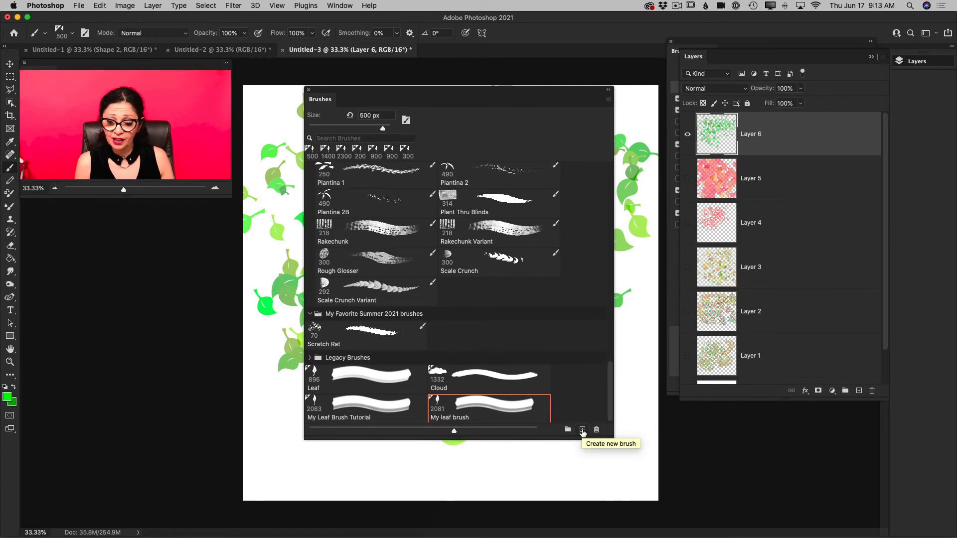
{"action": "left_click", "coordinate": [582, 429]}
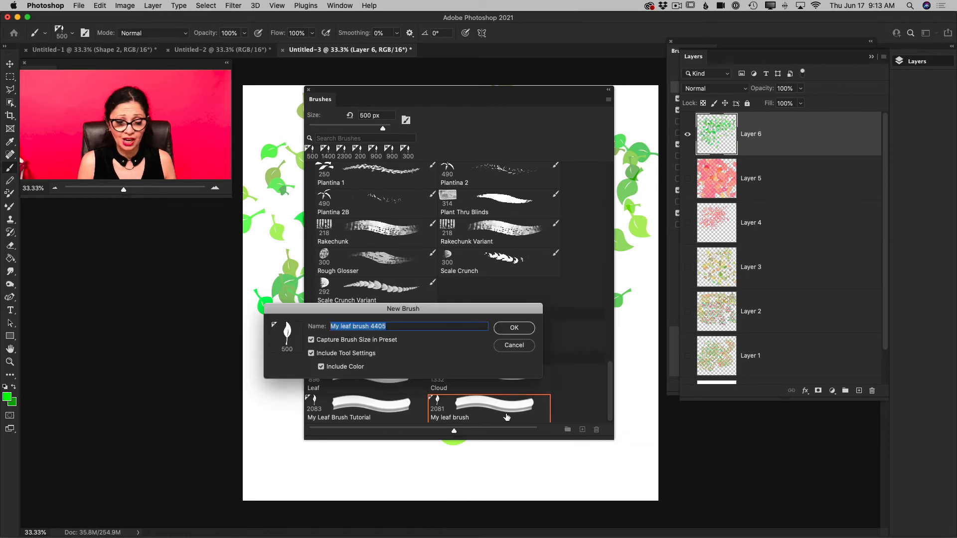
{"action": "left_click", "coordinate": [371, 326]}
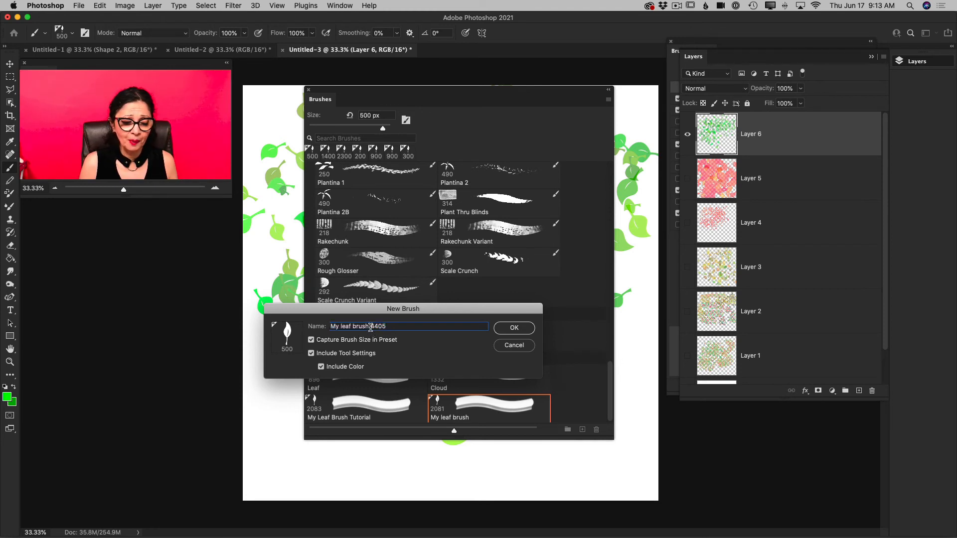
{"action": "type", "text": "a"}
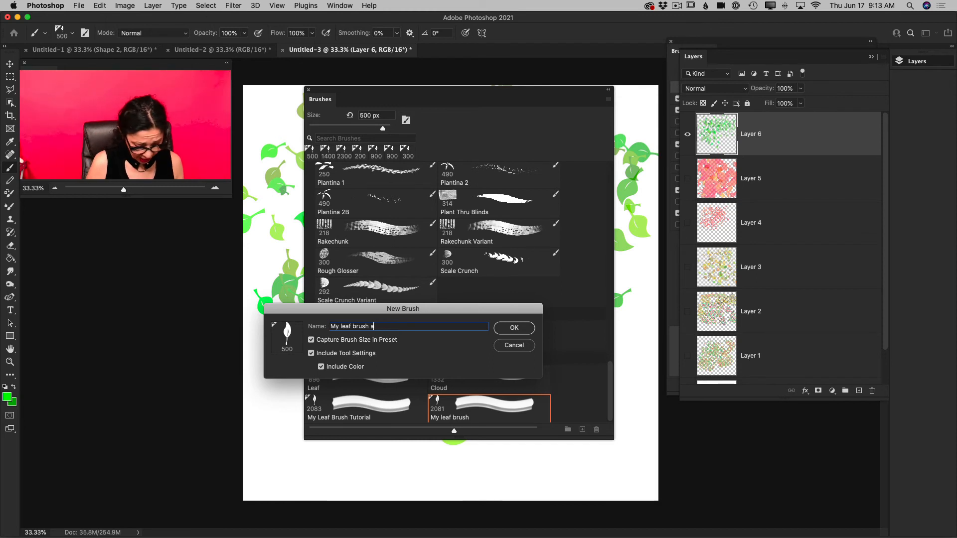
{"action": "type", "text": "djuste"}
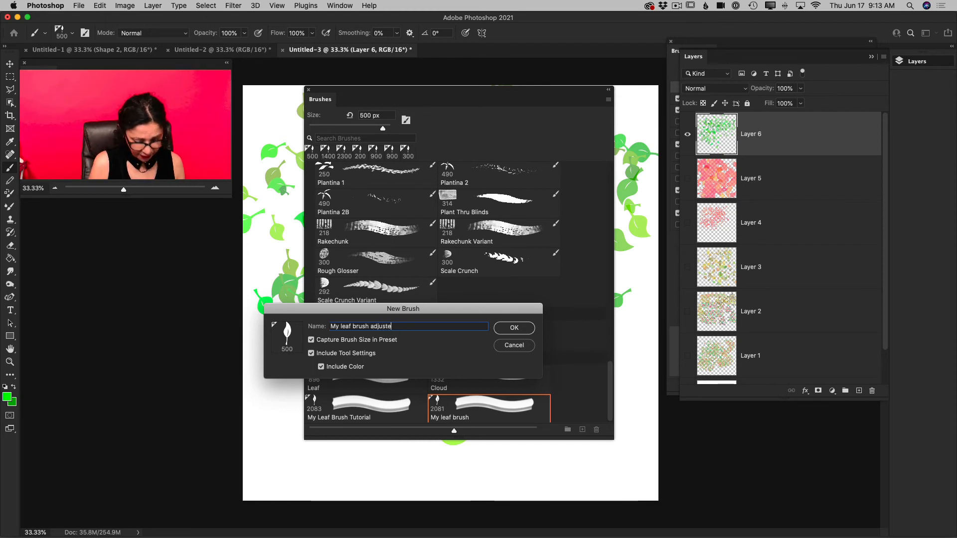
{"action": "type", "text": "d"}
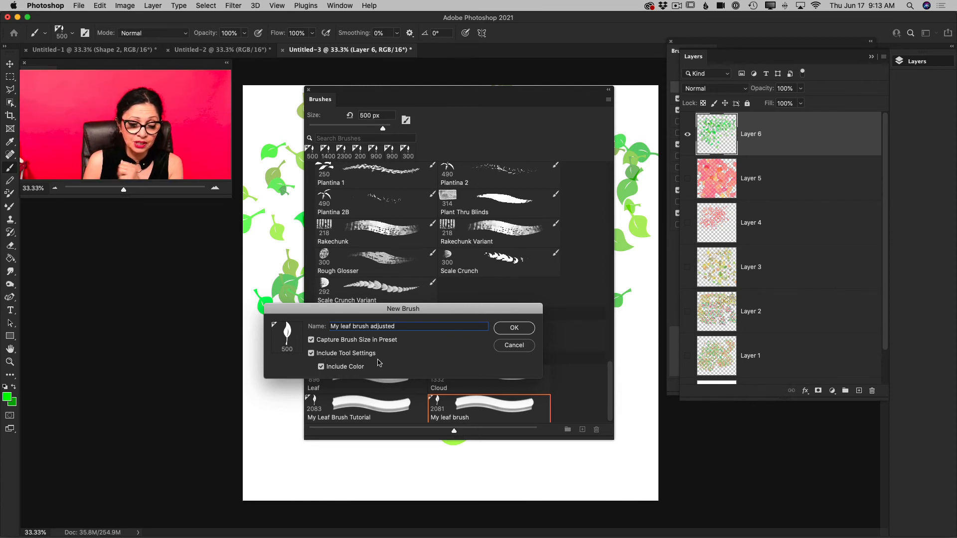
{"action": "left_click", "coordinate": [505, 330]}
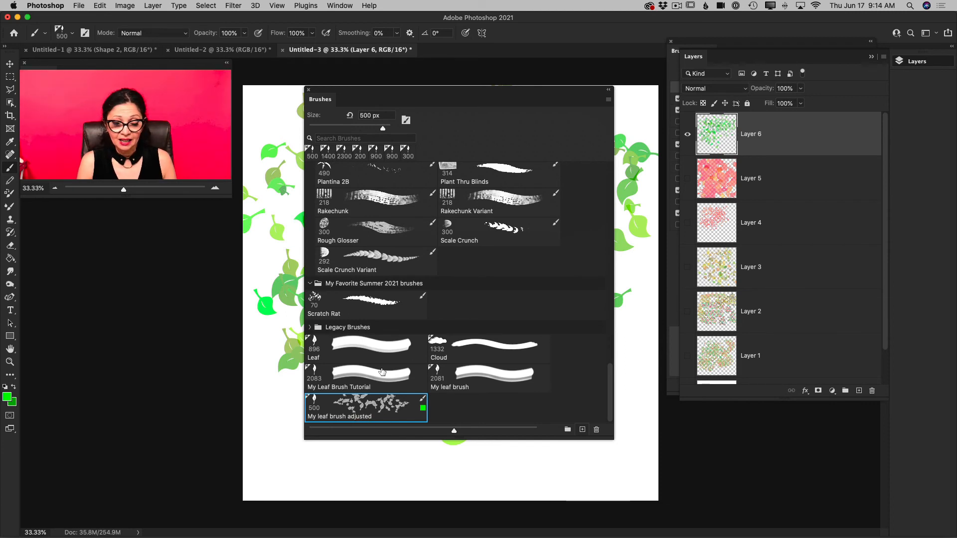
Step: Select the My Leaf Brush Tutorial preset, uncover the canvas, reduce the brush to 600 px, and paint a solid green stroke across the middle
{"action": "left_click", "coordinate": [367, 381]}
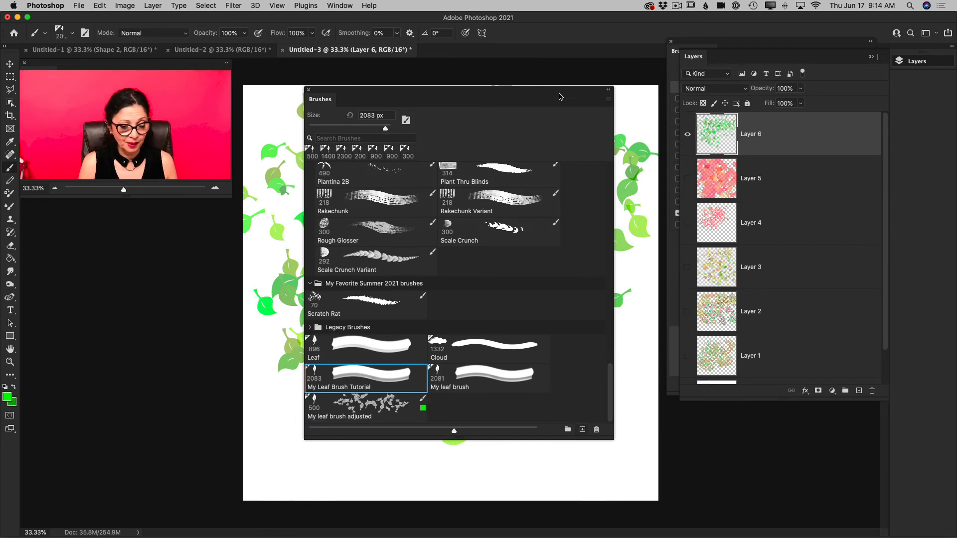
{"action": "left_click_drag", "start_coordinate": [547, 96], "coordinate": [707, 60]}
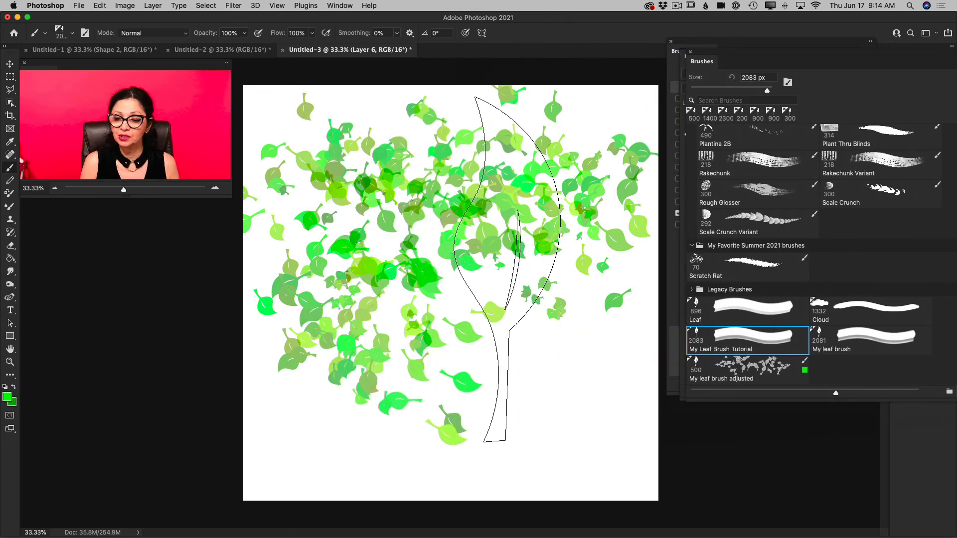
{"action": "key", "text": "bracketleft"}
{"action": "key", "text": "bracketleft"}
{"action": "key", "text": "bracketleft"}
{"action": "key", "text": "bracketleft"}
{"action": "key", "text": "bracketleft"}
{"action": "key", "text": "bracketleft"}
{"action": "key", "text": "bracketleft"}
{"action": "key", "text": "bracketleft"}
{"action": "key", "text": "bracketleft"}
{"action": "key", "text": "bracketleft"}
{"action": "key", "text": "bracketleft"}
{"action": "key", "text": "bracketleft"}
{"action": "key", "text": "bracketleft"}
{"action": "key", "text": "bracketleft"}
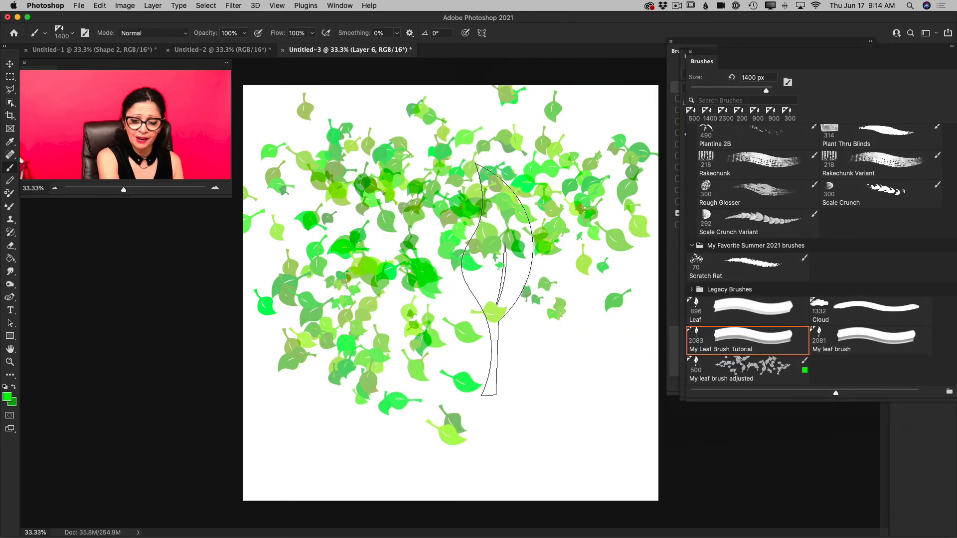
{"action": "key", "text": "bracketleft"}
{"action": "mouse_move", "coordinate": [517, 352]}
{"action": "left_mouse_down"}
{"action": "mouse_move", "coordinate": [482, 347]}
{"action": "mouse_move", "coordinate": [447, 280]}
{"action": "mouse_move", "coordinate": [417, 347]}
{"action": "mouse_move", "coordinate": [363, 299]}
{"action": "mouse_move", "coordinate": [319, 324]}
{"action": "left_mouse_up"}
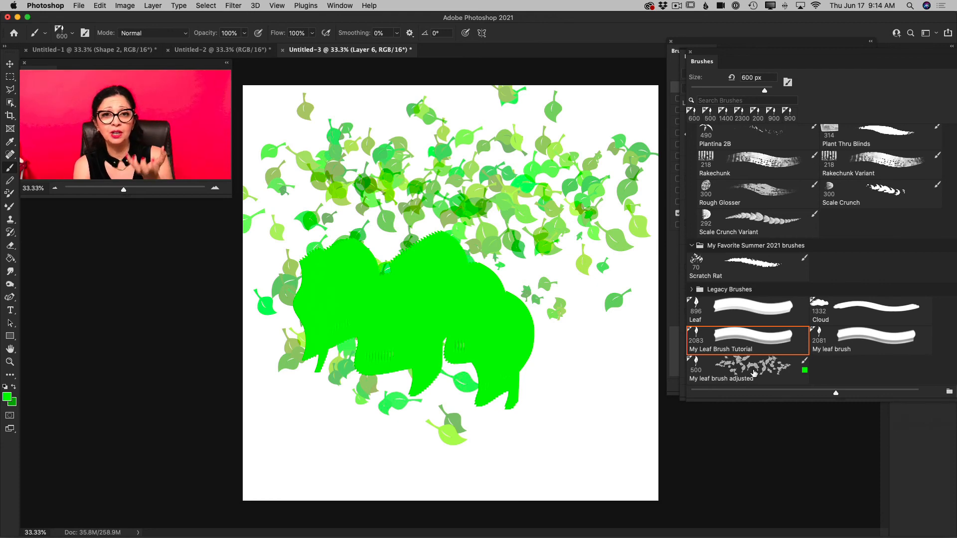
Step: Select the My leaf brush adjusted preset and paint scattered leaves across the lower part of the canvas
{"action": "left_click", "coordinate": [753, 373]}
{"action": "mouse_move", "coordinate": [572, 390]}
{"action": "left_mouse_down"}
{"action": "mouse_move", "coordinate": [584, 407]}
{"action": "mouse_move", "coordinate": [591, 355]}
{"action": "mouse_move", "coordinate": [563, 414]}
{"action": "mouse_move", "coordinate": [512, 448]}
{"action": "mouse_move", "coordinate": [365, 442]}
{"action": "mouse_move", "coordinate": [299, 468]}
{"action": "left_mouse_up"}
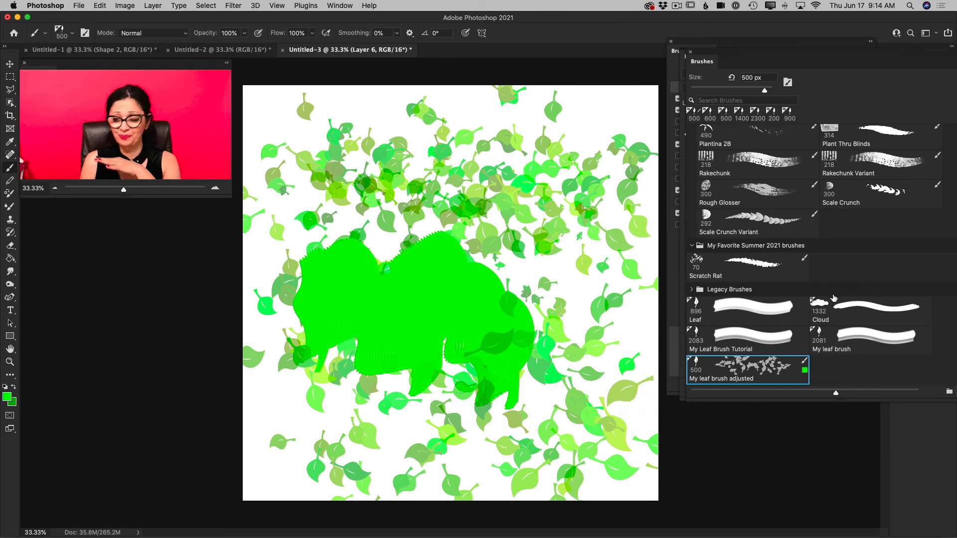
Step: Switch to the Scratch Rat brush preset and set the foreground color to red
{"action": "left_click", "coordinate": [752, 348]}
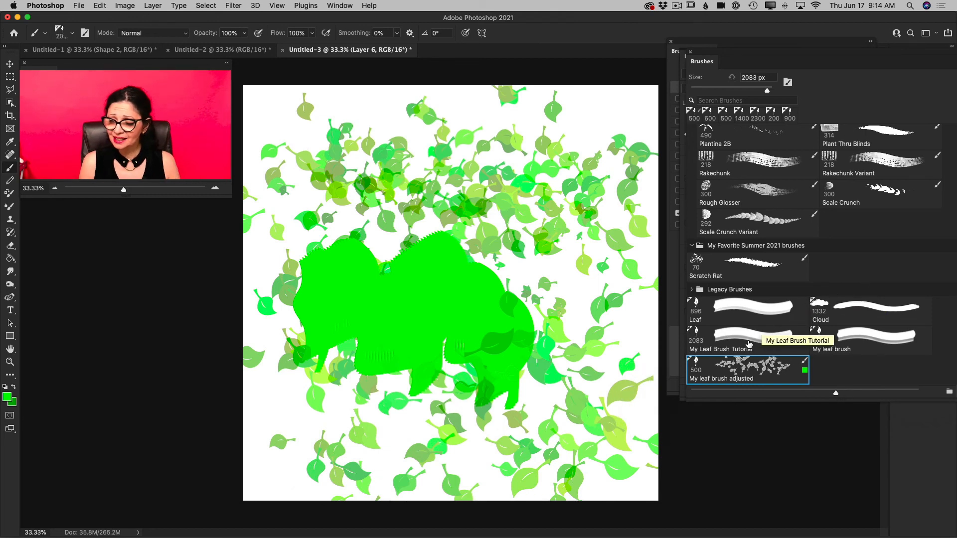
{"action": "left_click", "coordinate": [757, 264]}
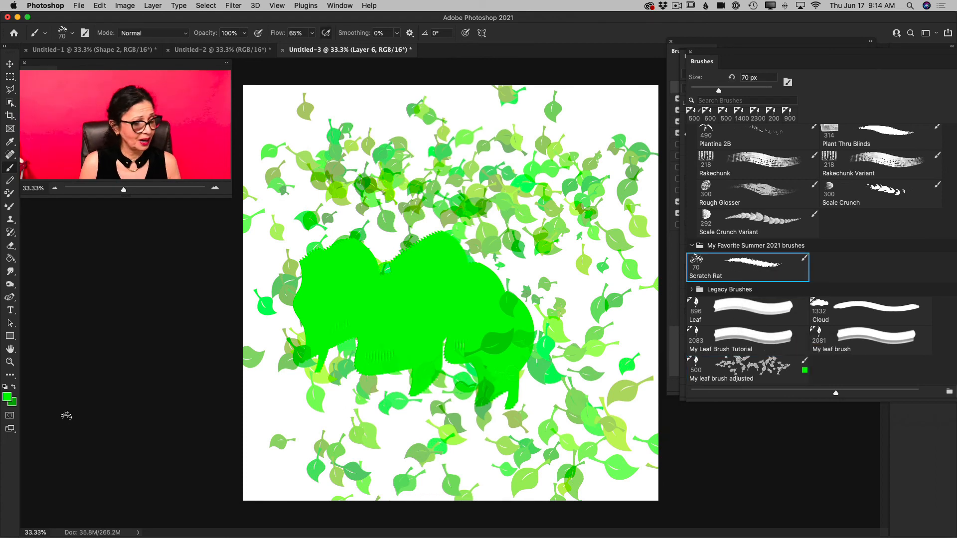
{"action": "left_click", "coordinate": [6, 397]}
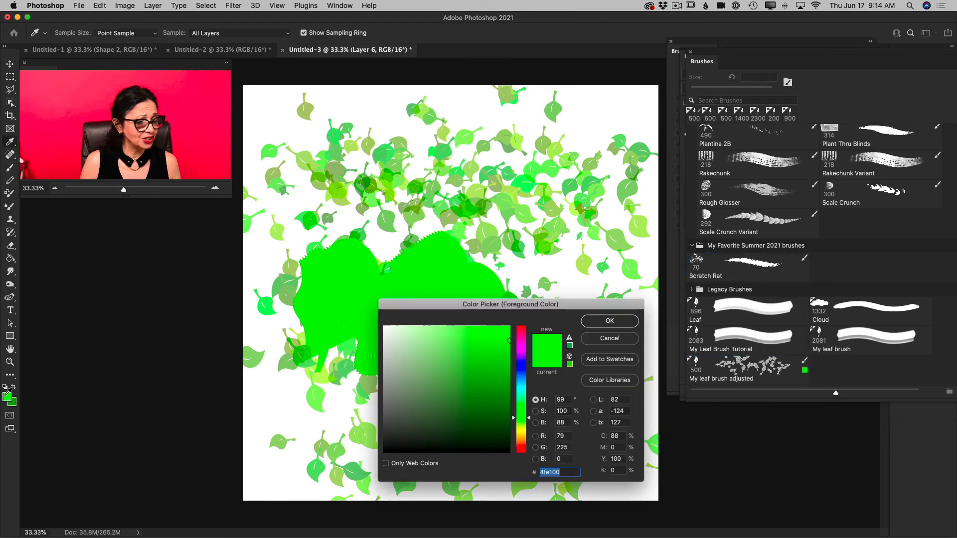
{"action": "left_click", "coordinate": [521, 452]}
{"action": "left_click", "coordinate": [614, 325]}
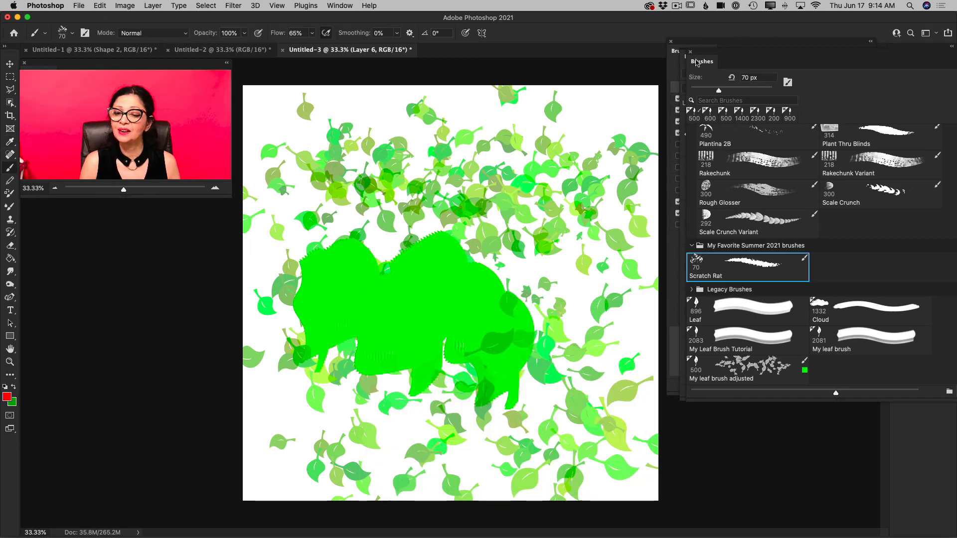
Step: Bring up the Brush Settings panel and move it and the Brushes panel away from the layer list
{"action": "left_click", "coordinate": [676, 76]}
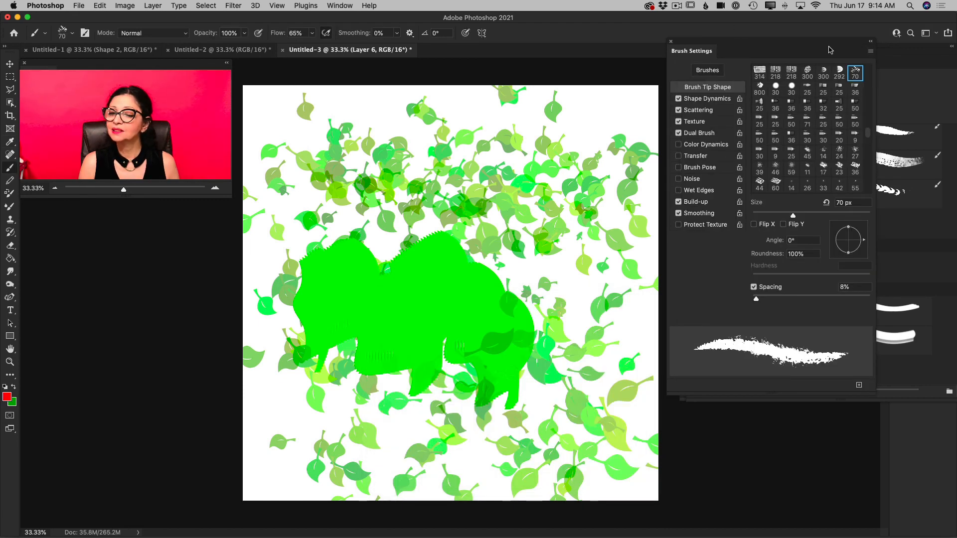
{"action": "mouse_move", "coordinate": [689, 46]}
{"action": "left_mouse_down"}
{"action": "mouse_move", "coordinate": [22, 254]}
{"action": "mouse_move", "coordinate": [97, 248]}
{"action": "mouse_move", "coordinate": [62, 251]}
{"action": "left_mouse_up"}
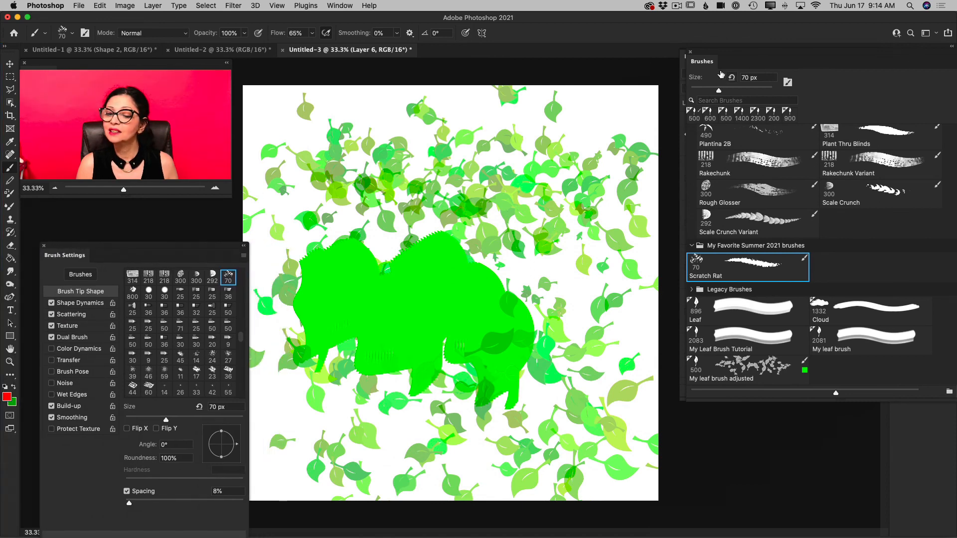
{"action": "mouse_move", "coordinate": [702, 63]}
{"action": "left_mouse_down"}
{"action": "mouse_move", "coordinate": [690, 135]}
{"action": "mouse_move", "coordinate": [215, 177]}
{"action": "mouse_move", "coordinate": [69, 229]}
{"action": "mouse_move", "coordinate": [53, 224]}
{"action": "left_mouse_up"}
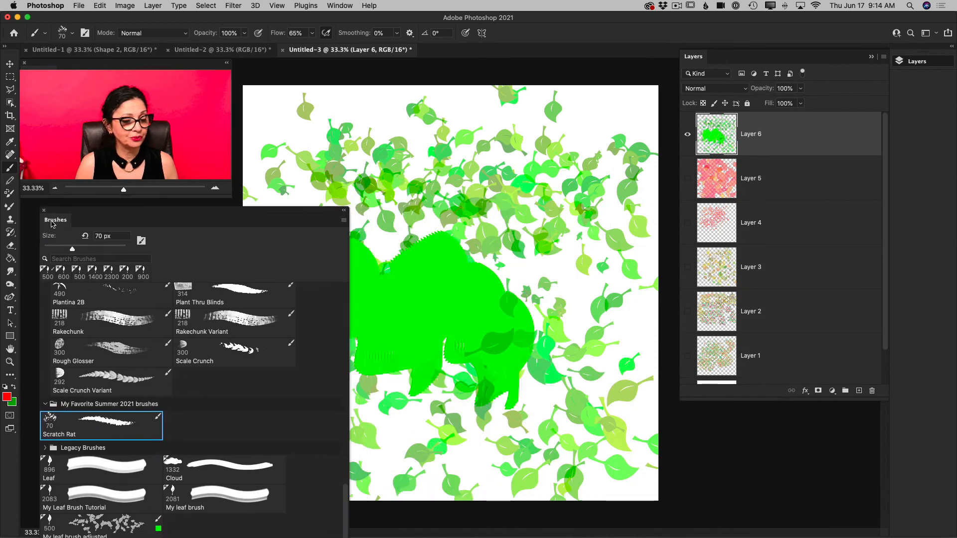
Step: Hide Layer 6, add a new layer above it, and dock the Brushes panel beside Layers
{"action": "left_click", "coordinate": [686, 134]}
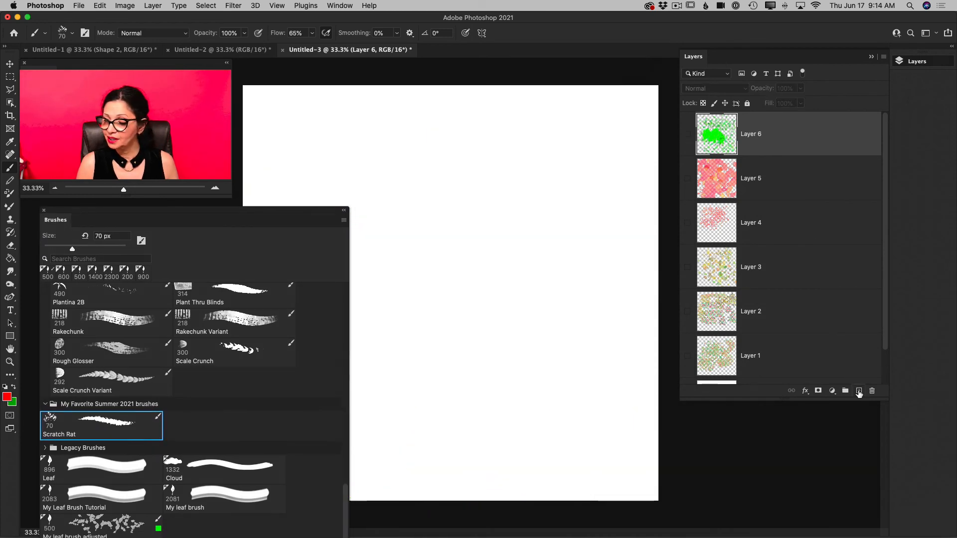
{"action": "left_click", "coordinate": [858, 391]}
{"action": "mouse_move", "coordinate": [231, 212]}
{"action": "left_mouse_down"}
{"action": "mouse_move", "coordinate": [727, 167]}
{"action": "mouse_move", "coordinate": [832, 52]}
{"action": "mouse_move", "coordinate": [841, 55]}
{"action": "left_mouse_up"}
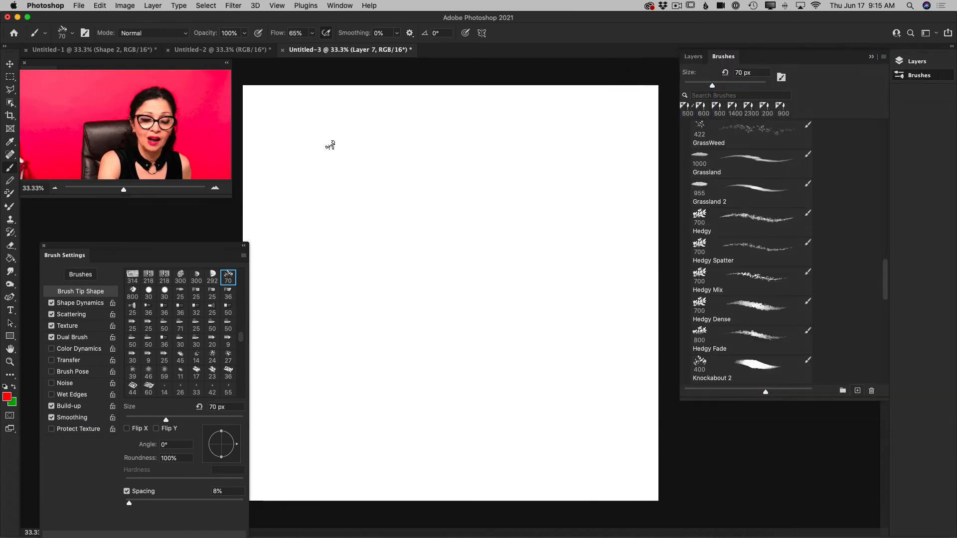
Step: Enlarge the Scratch Rat brush up to 600 px and paint a rough red horizontal stroke across the upper canvas
{"action": "key", "text": "bracketright"}
{"action": "key", "text": "bracketright"}
{"action": "key", "text": "bracketright"}
{"action": "key", "text": "bracketright"}
{"action": "key", "text": "bracketright"}
{"action": "key", "text": "bracketright"}
{"action": "key", "text": "bracketright"}
{"action": "mouse_move", "coordinate": [331, 149]}
{"action": "left_mouse_down"}
{"action": "mouse_move", "coordinate": [296, 139]}
{"action": "mouse_move", "coordinate": [317, 161]}
{"action": "mouse_move", "coordinate": [371, 146]}
{"action": "mouse_move", "coordinate": [360, 157]}
{"action": "mouse_move", "coordinate": [368, 147]}
{"action": "mouse_move", "coordinate": [329, 137]}
{"action": "mouse_move", "coordinate": [284, 169]}
{"action": "mouse_move", "coordinate": [498, 160]}
{"action": "left_mouse_up"}
{"action": "key", "text": "bracketright"}
{"action": "key", "text": "bracketright"}
{"action": "key", "text": "bracketright"}
{"action": "key", "text": "bracketright"}
{"action": "key", "text": "bracketright"}
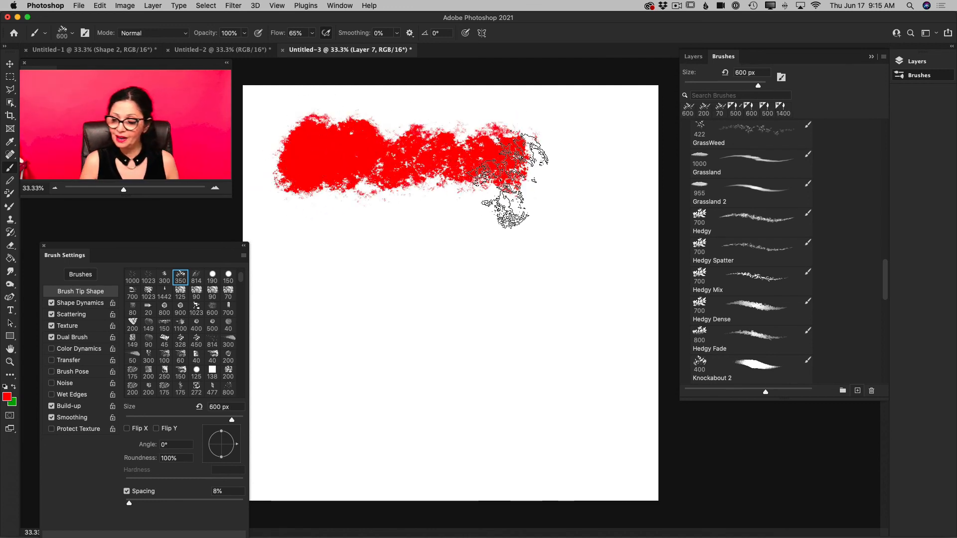
Step: Select the My leaf brush adjusted preset and fill the canvas with scattered green leaves, overlapping the red stroke
{"action": "scroll", "coordinate": [776, 311], "scroll_direction": "down", "scroll_amount": 10}
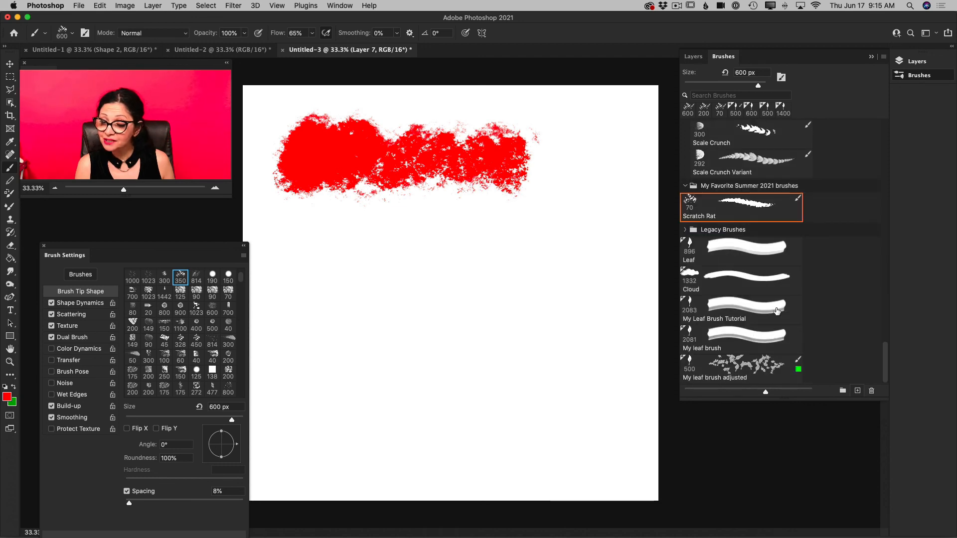
{"action": "left_click", "coordinate": [776, 312]}
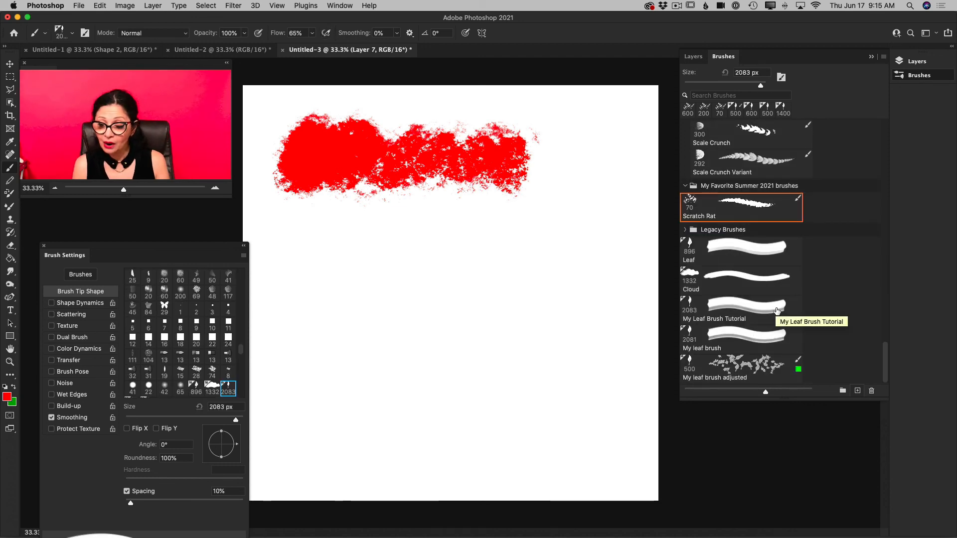
{"action": "left_click", "coordinate": [769, 366]}
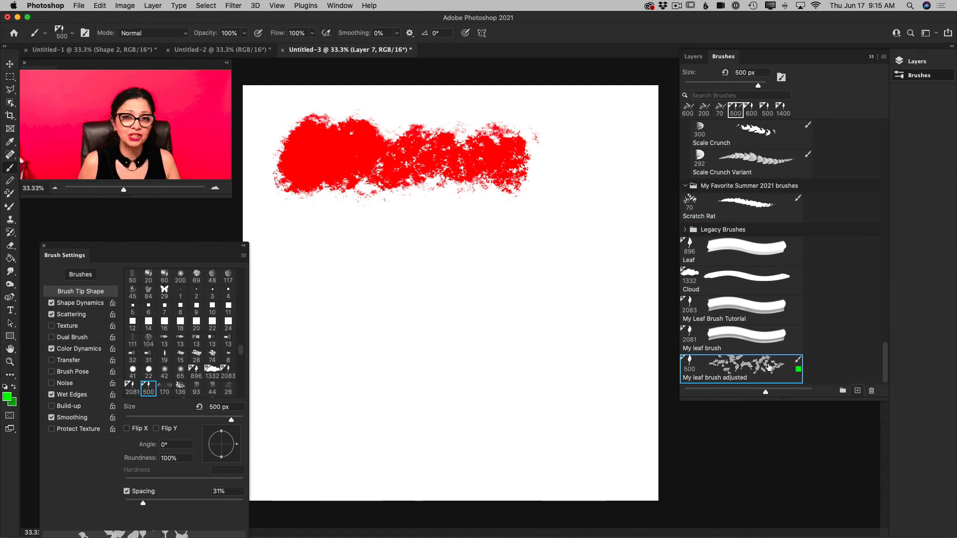
{"action": "mouse_move", "coordinate": [374, 277]}
{"action": "left_mouse_down"}
{"action": "mouse_move", "coordinate": [355, 317]}
{"action": "mouse_move", "coordinate": [385, 334]}
{"action": "mouse_move", "coordinate": [452, 252]}
{"action": "mouse_move", "coordinate": [490, 253]}
{"action": "mouse_move", "coordinate": [549, 315]}
{"action": "left_mouse_up"}
{"action": "mouse_move", "coordinate": [482, 399]}
{"action": "left_mouse_down"}
{"action": "mouse_move", "coordinate": [368, 318]}
{"action": "mouse_move", "coordinate": [320, 438]}
{"action": "mouse_move", "coordinate": [379, 388]}
{"action": "mouse_move", "coordinate": [306, 149]}
{"action": "mouse_move", "coordinate": [428, 219]}
{"action": "mouse_move", "coordinate": [423, 125]}
{"action": "mouse_move", "coordinate": [523, 96]}
{"action": "mouse_move", "coordinate": [583, 322]}
{"action": "mouse_move", "coordinate": [578, 429]}
{"action": "mouse_move", "coordinate": [558, 473]}
{"action": "mouse_move", "coordinate": [356, 499]}
{"action": "left_mouse_up"}
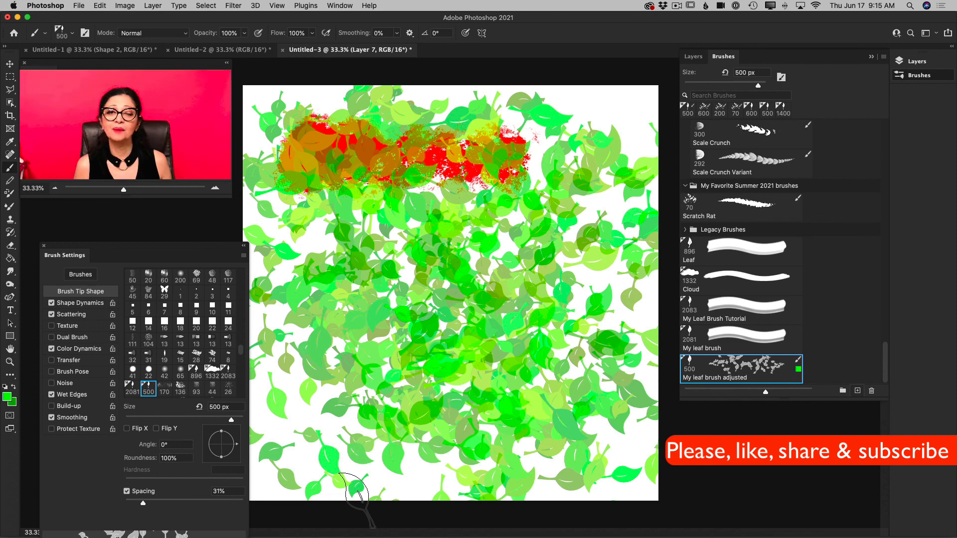